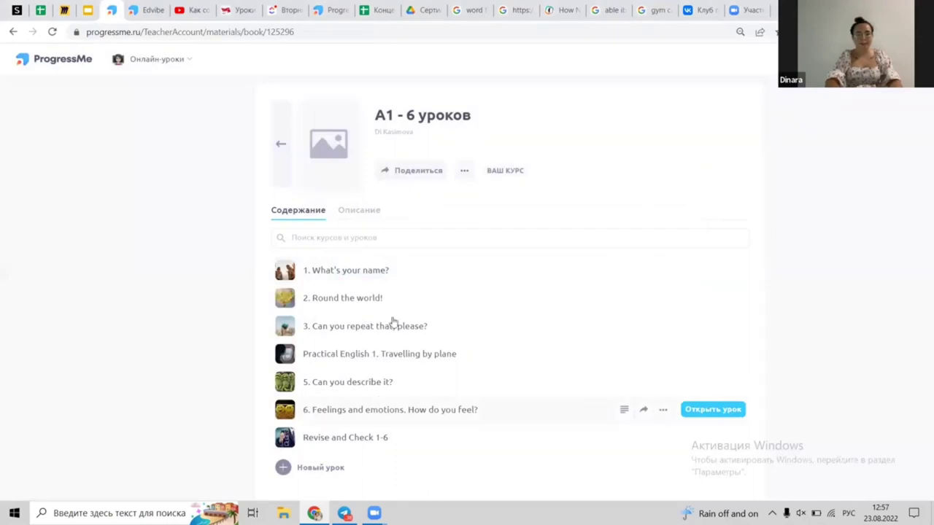
- Go from the Can you describe it? lesson to the Feelings and emotions lesson
left_click(353, 386)
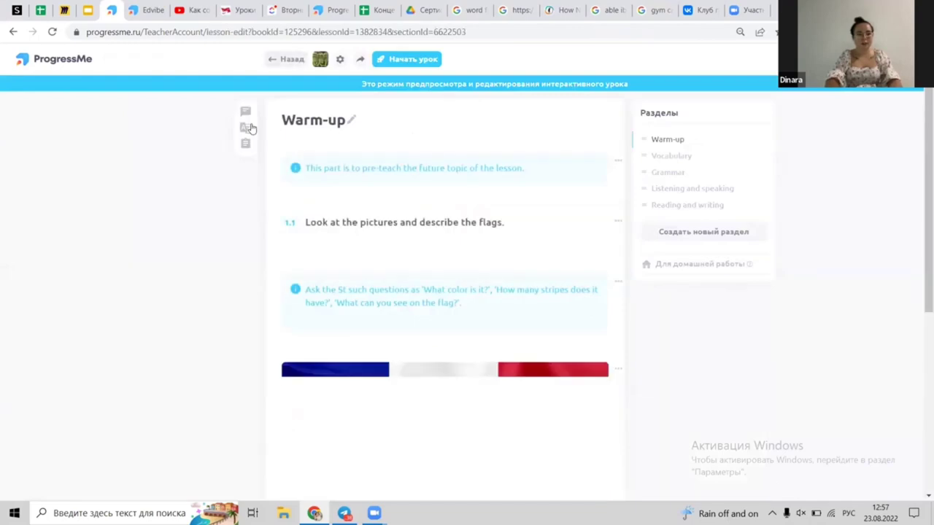
left_click(290, 59)
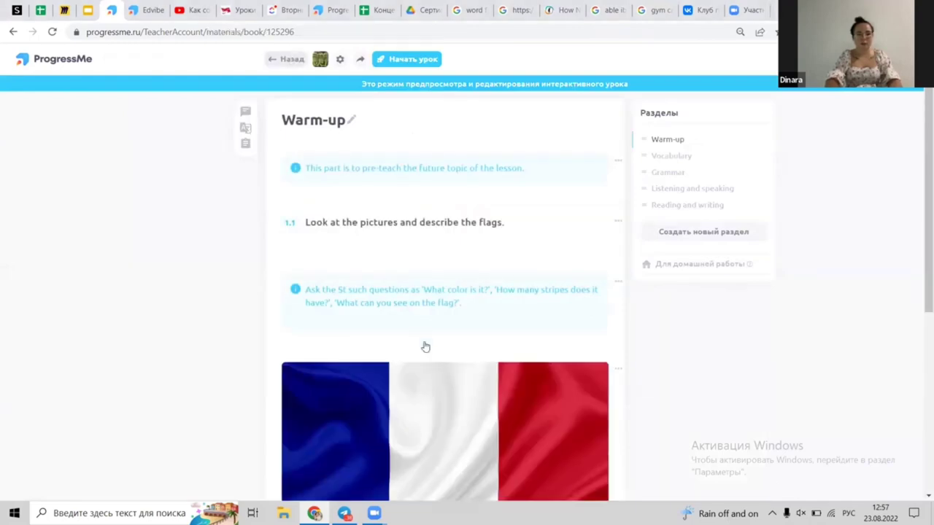
scroll(426, 346, "down", 1)
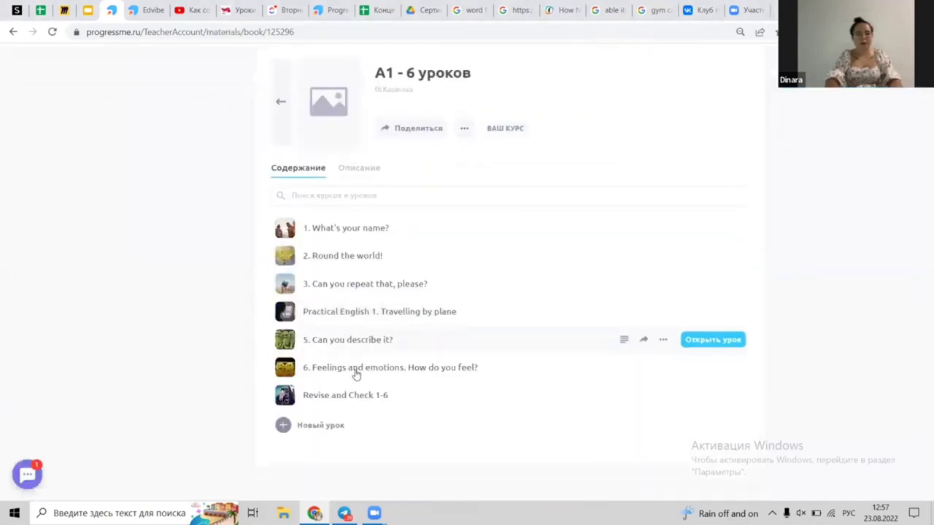
left_click(356, 372)
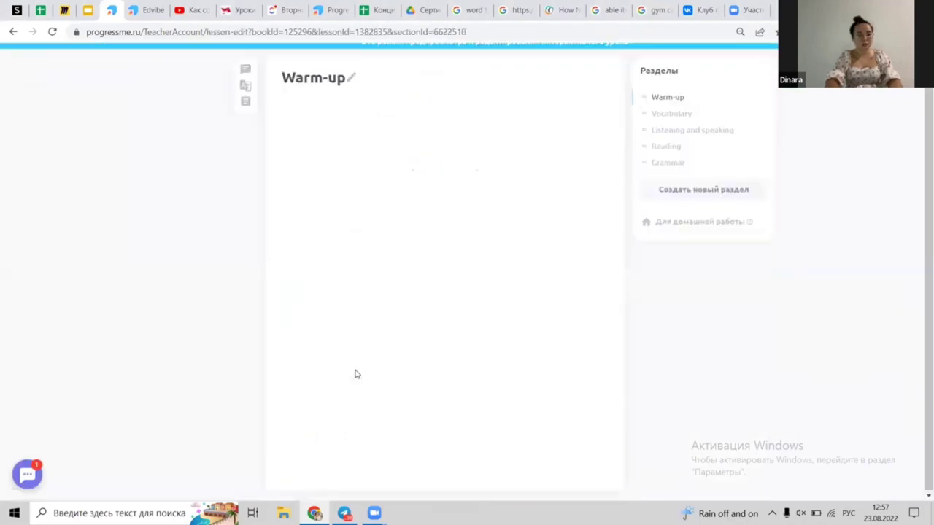
scroll(462, 186, "up", 1)
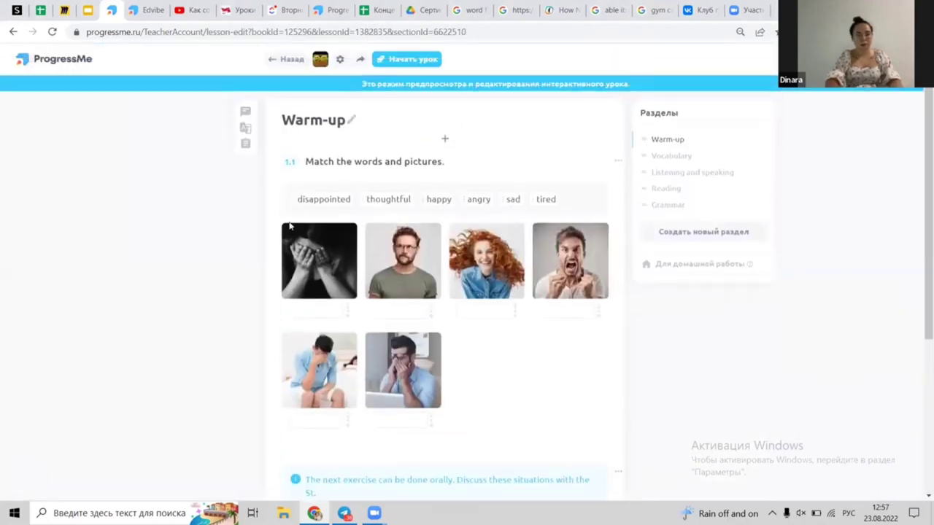
- Place 'thoughtful' under the second picture and open the Match the words and pictures editor
left_click(389, 198)
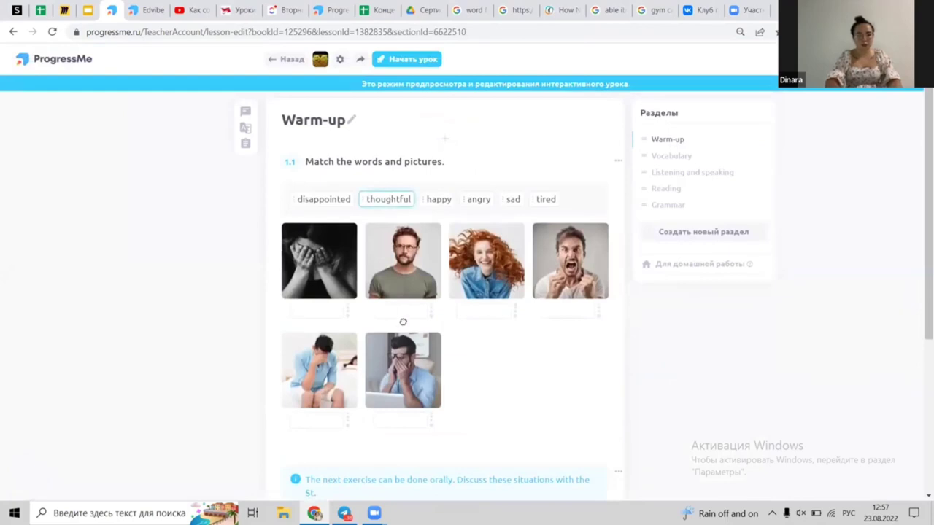
left_click(402, 312)
left_click(619, 162)
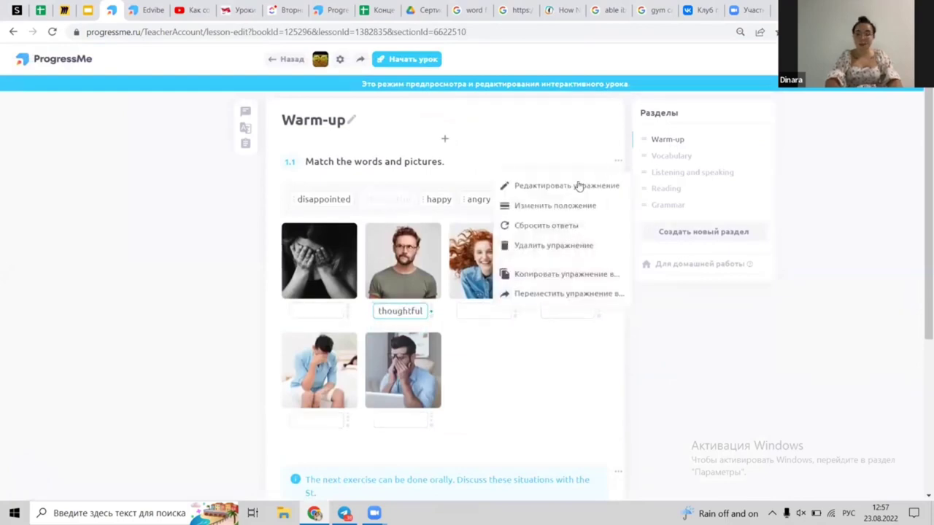
left_click(567, 188)
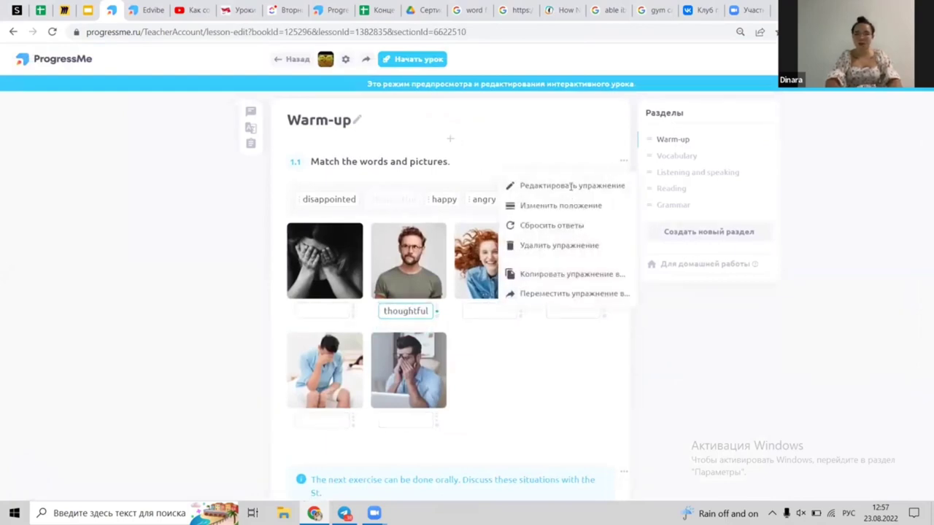
scroll(532, 438, "down", 3)
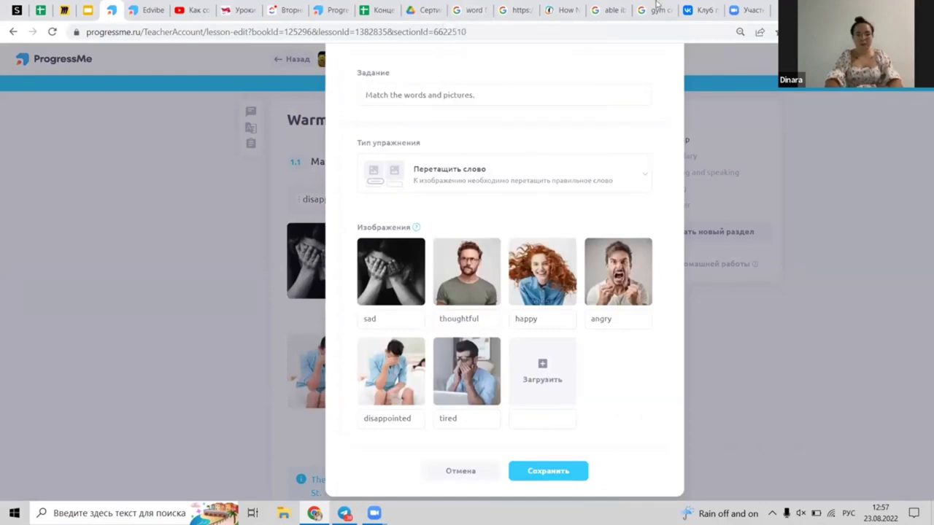
- Search Google Images for 'scared' in a new tab and copy the frightened-woman photo
left_click(780, 9)
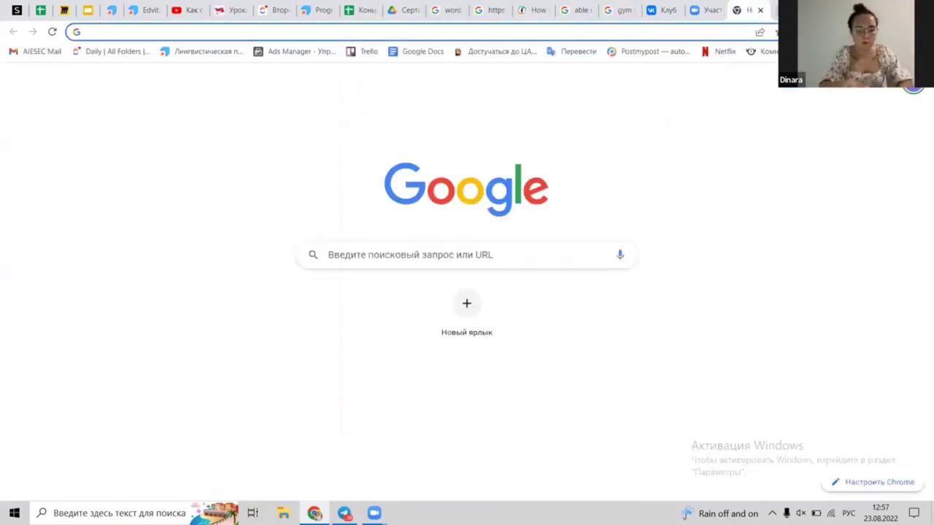
key("alt+shift")
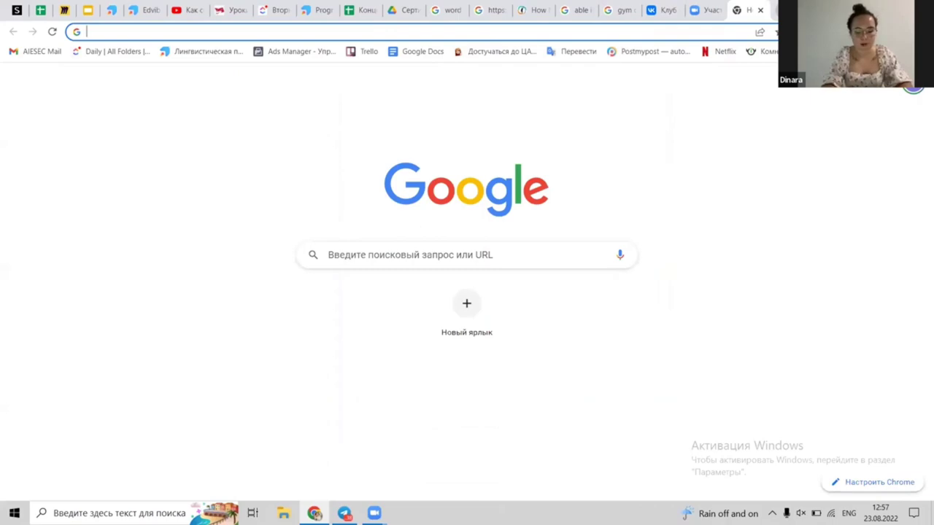
type("scared")
key("Return")
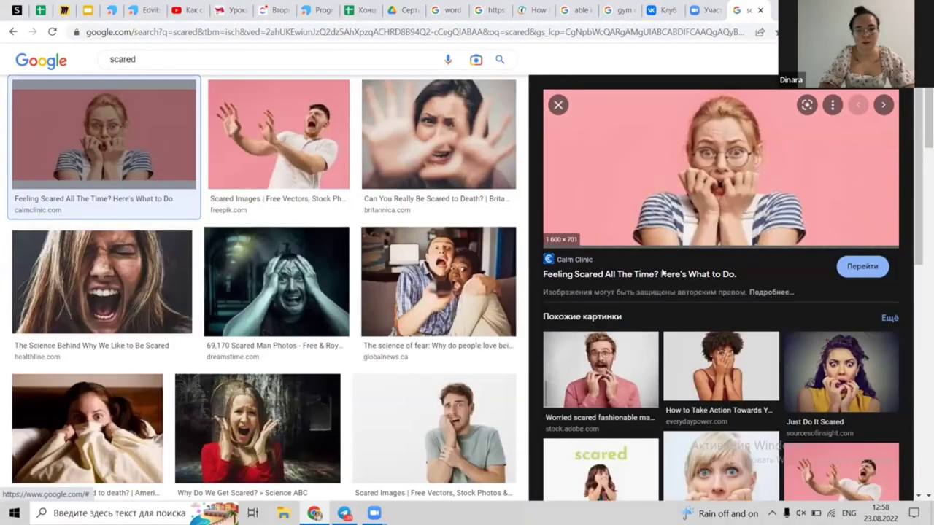
right_click(613, 146)
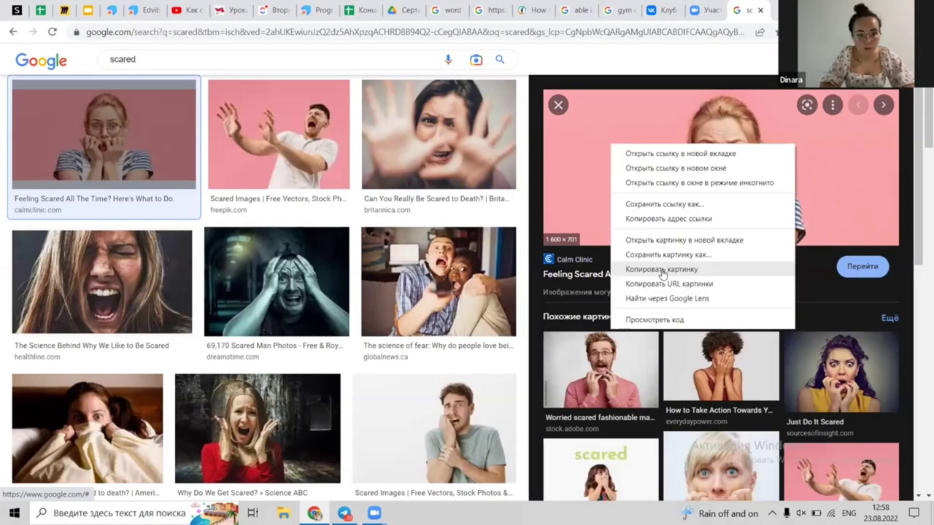
left_click(662, 270)
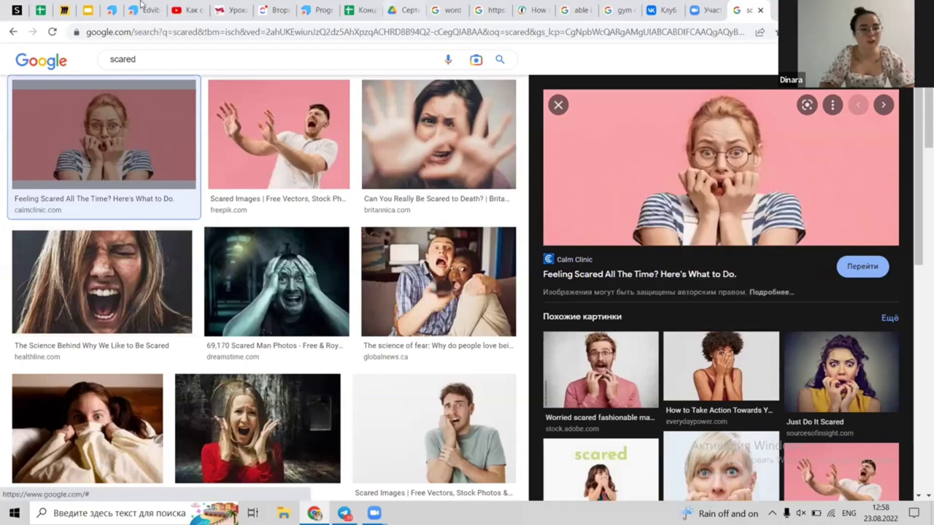
- Paste the scared-woman photo into the exercise, crop it, caption it 'scared' and save
left_click(111, 10)
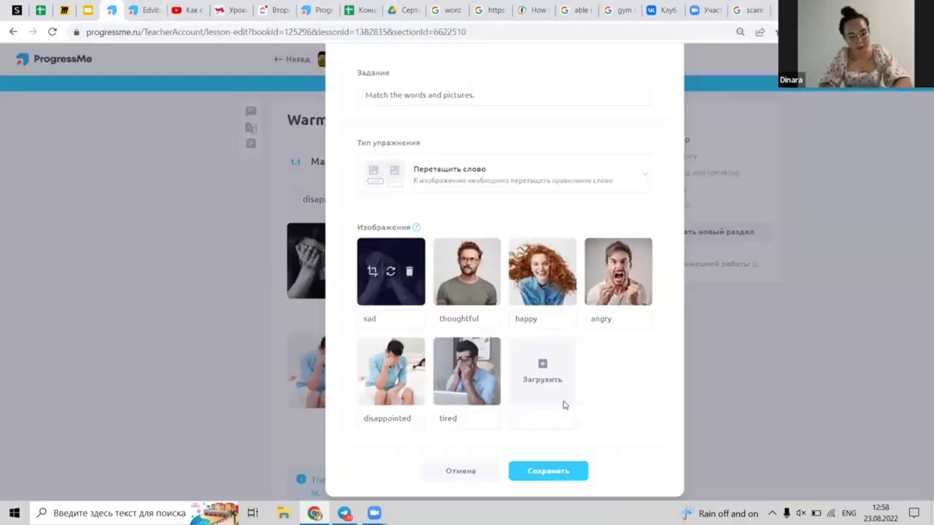
key("ctrl+v")
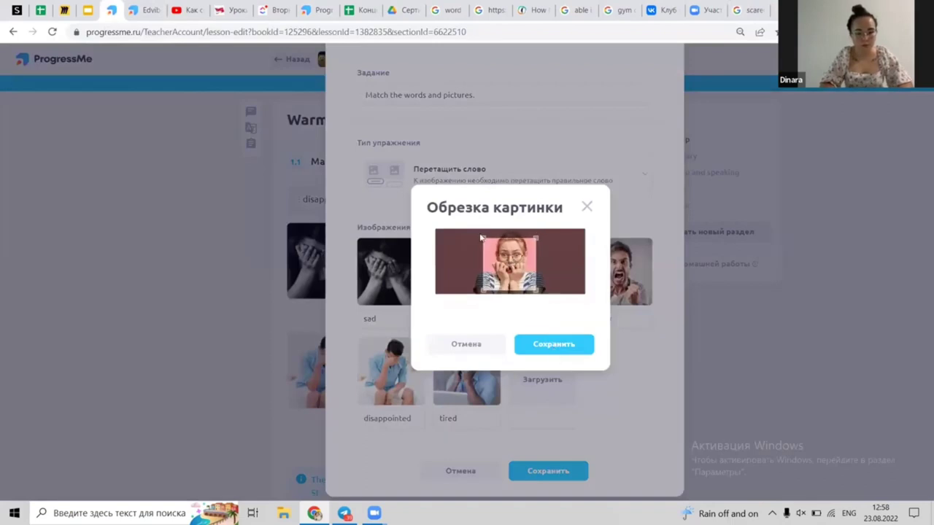
mouse_move(482, 237)
left_mouse_down()
mouse_move(565, 306)
mouse_move(472, 248)
left_mouse_up()
left_click_drag(429, 213, 430, 214)
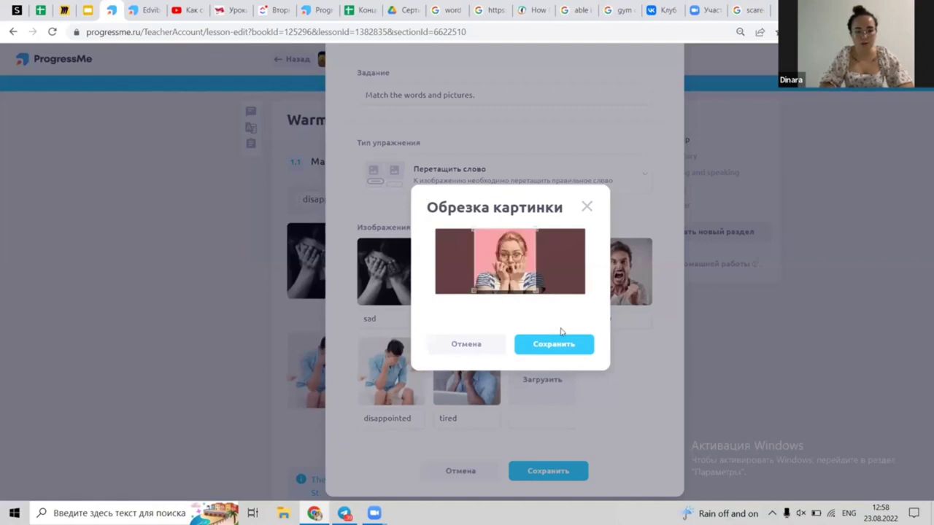
left_click(546, 421)
type("s")
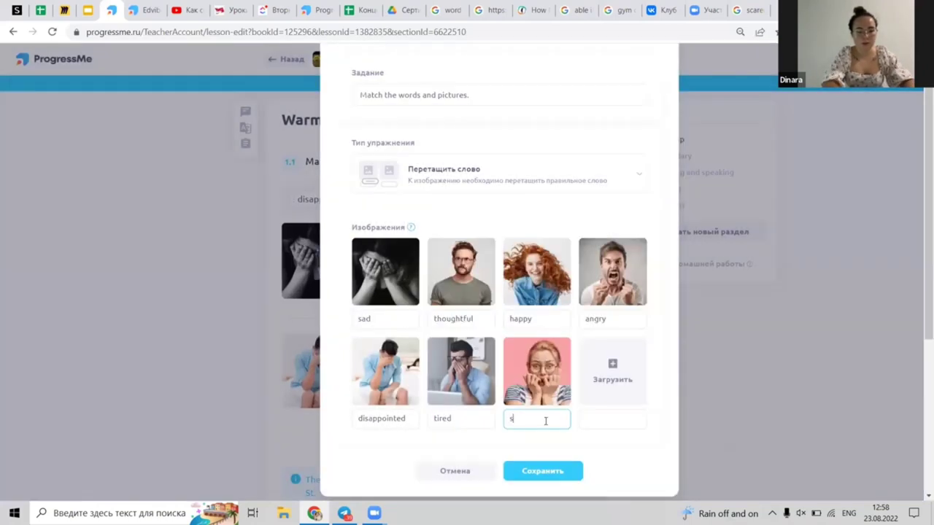
type("cared")
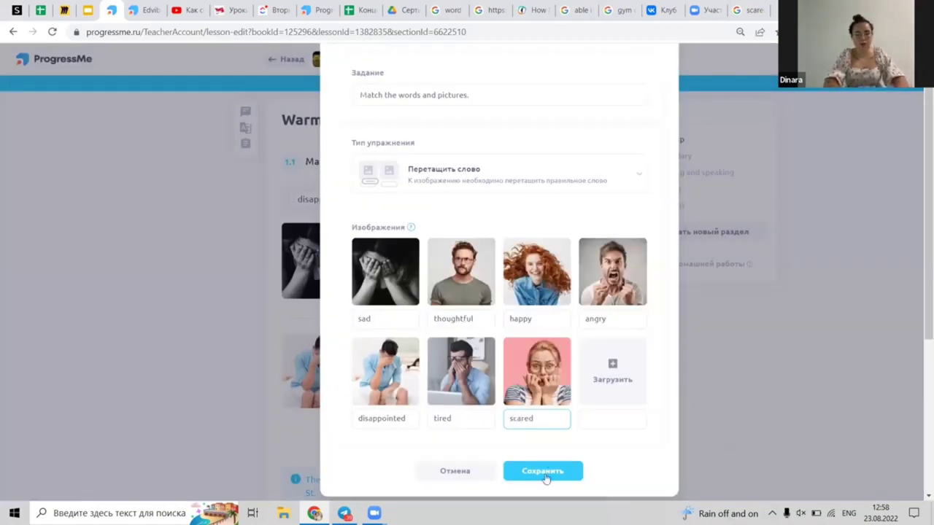
left_click(544, 473)
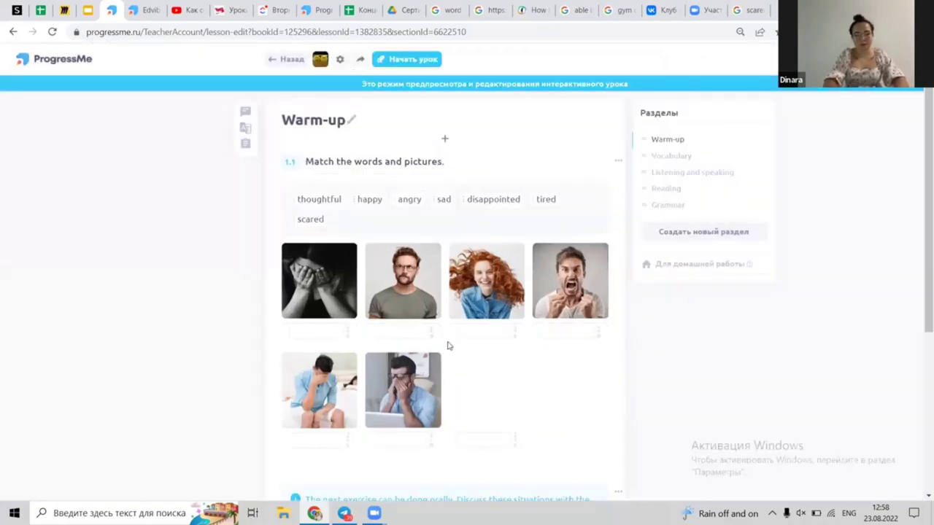
- Switch to the Vocabulary section and look at exercise 1.1, keeping the section title unchanged
scroll(449, 346, "down", 2)
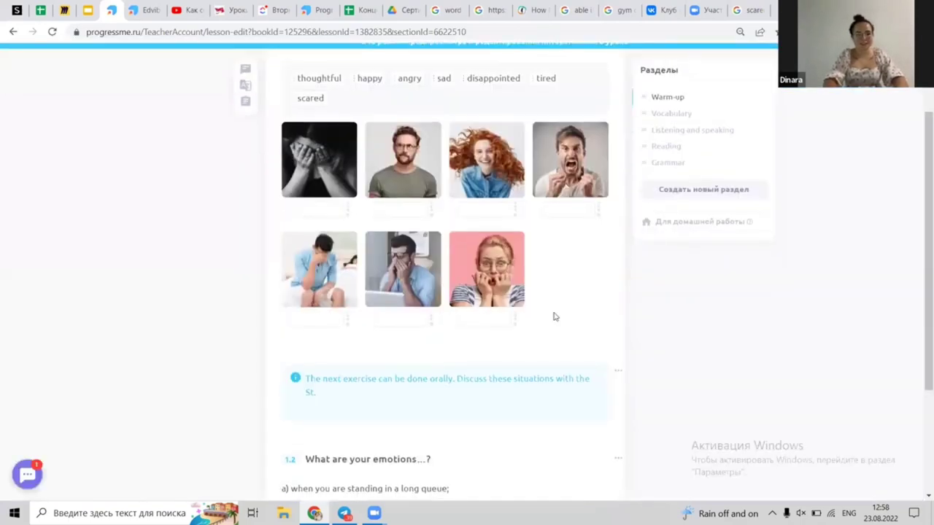
scroll(553, 317, "down", 1)
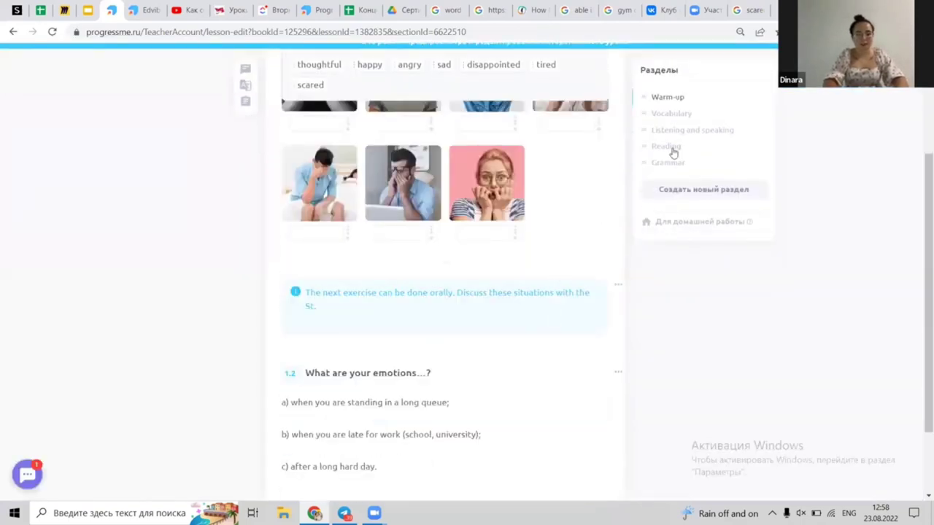
scroll(671, 132, "down", 2)
left_click(670, 114)
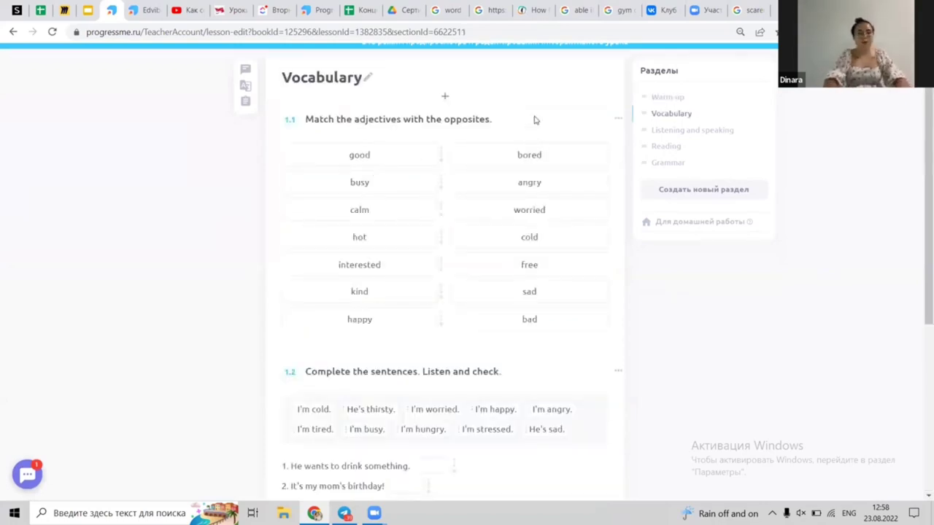
scroll(380, 184, "up", 1)
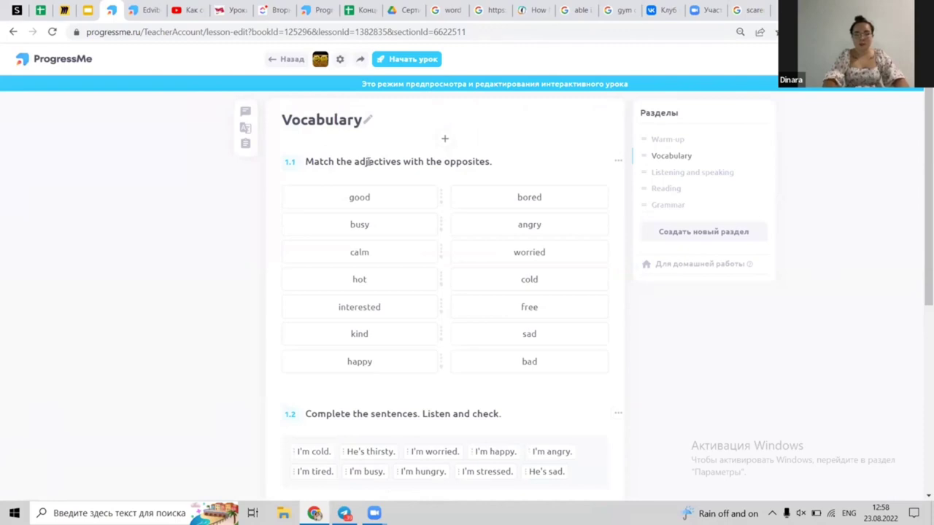
triple_click(368, 161)
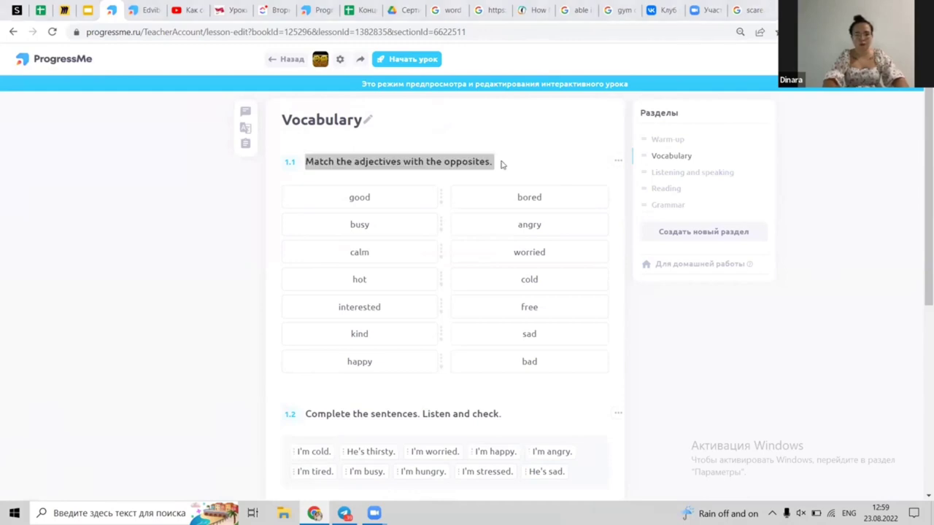
left_click(454, 121)
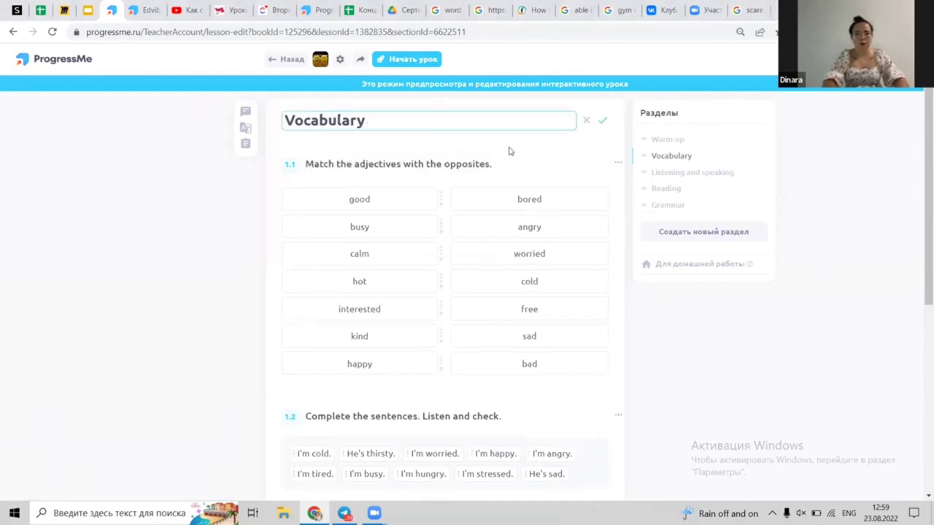
left_click(367, 197)
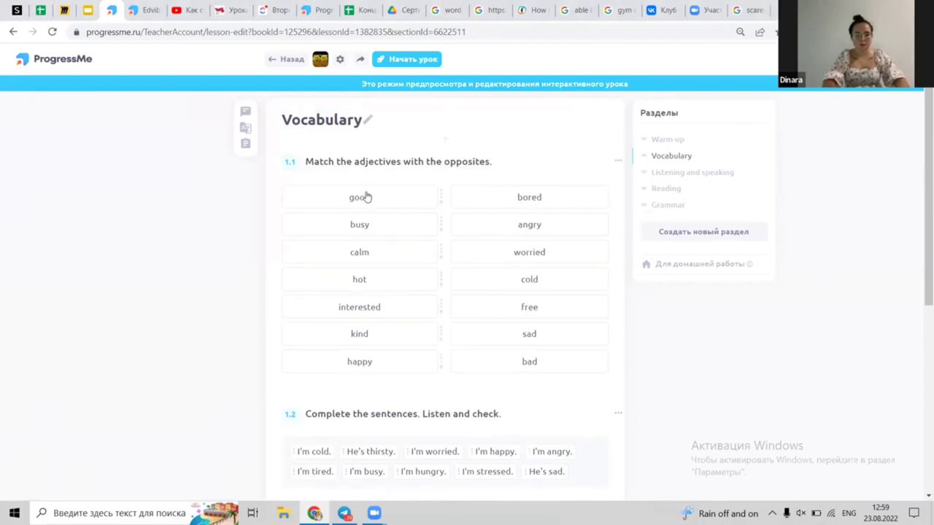
- Pair good and busy with their opposites, busy with free, and open the exercise editor
left_click(429, 203)
left_click(502, 354)
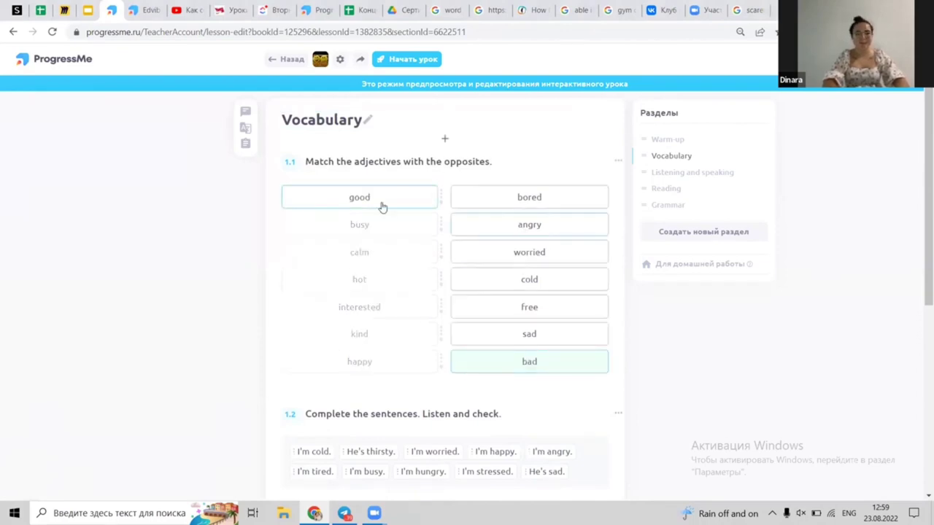
left_click(367, 227)
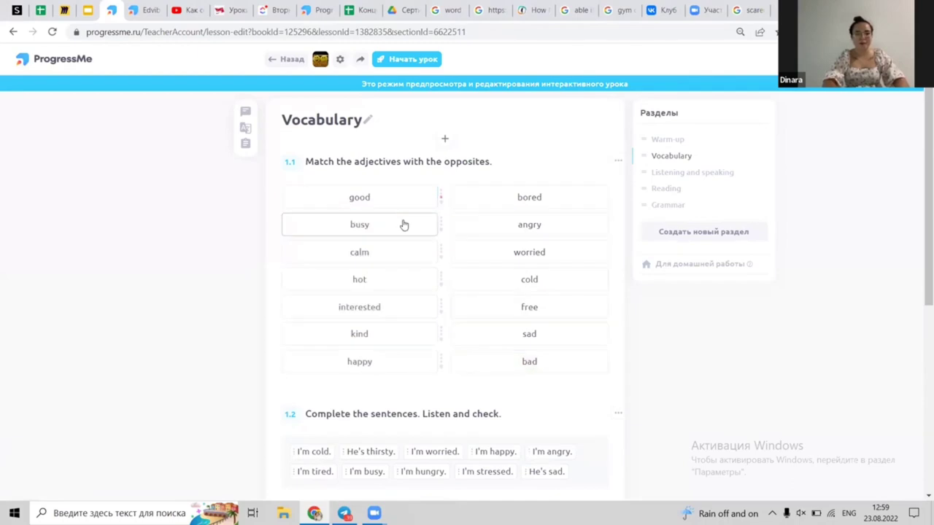
left_click(531, 226)
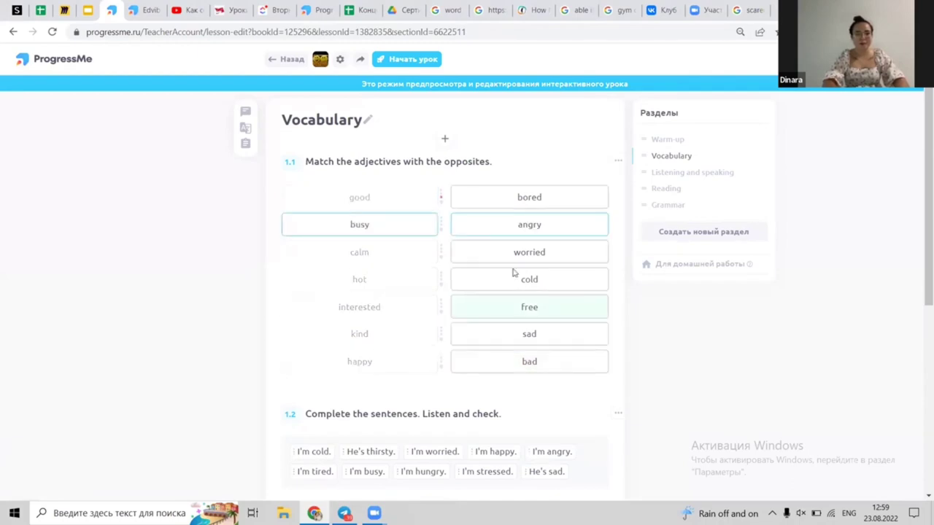
left_click(618, 161)
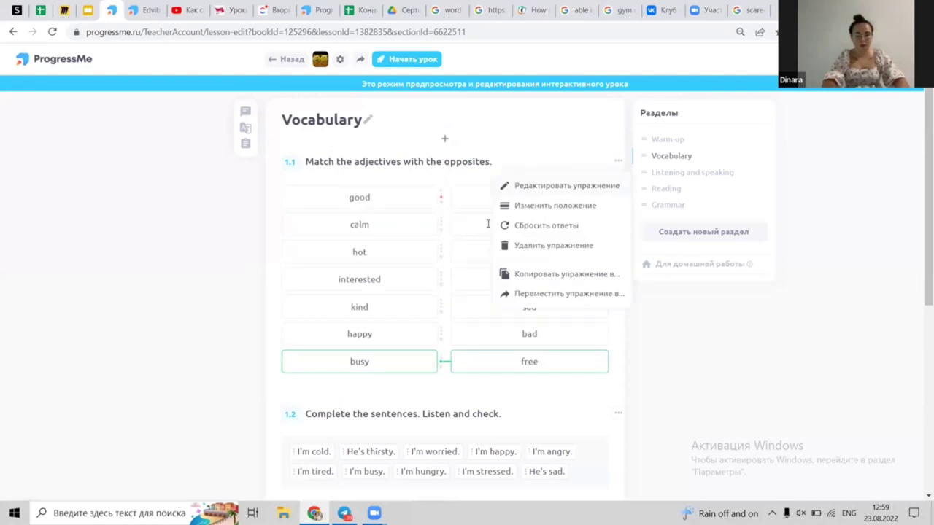
left_click(526, 186)
- Review the good–bad and calm–worried pairs in the editor, then close it without saving
scroll(402, 125, "down", 1)
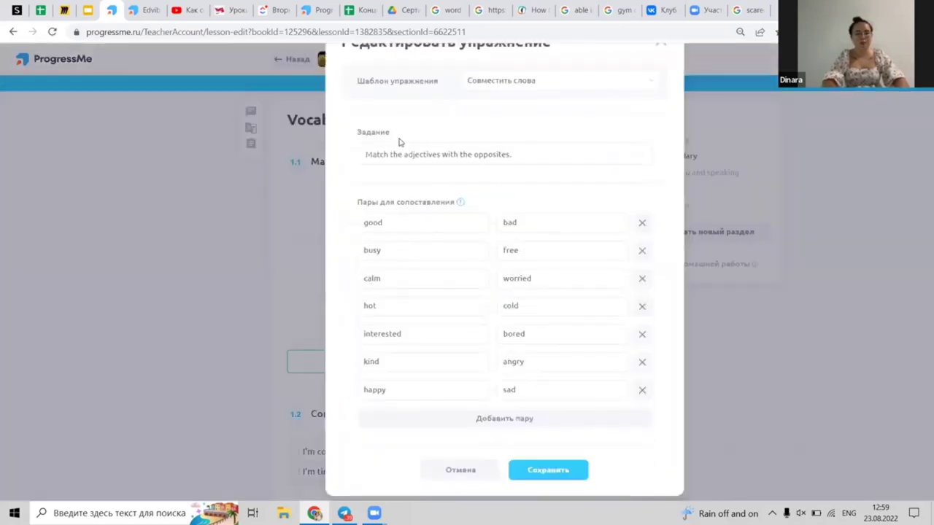
scroll(416, 241, "up", 1)
left_click(453, 267)
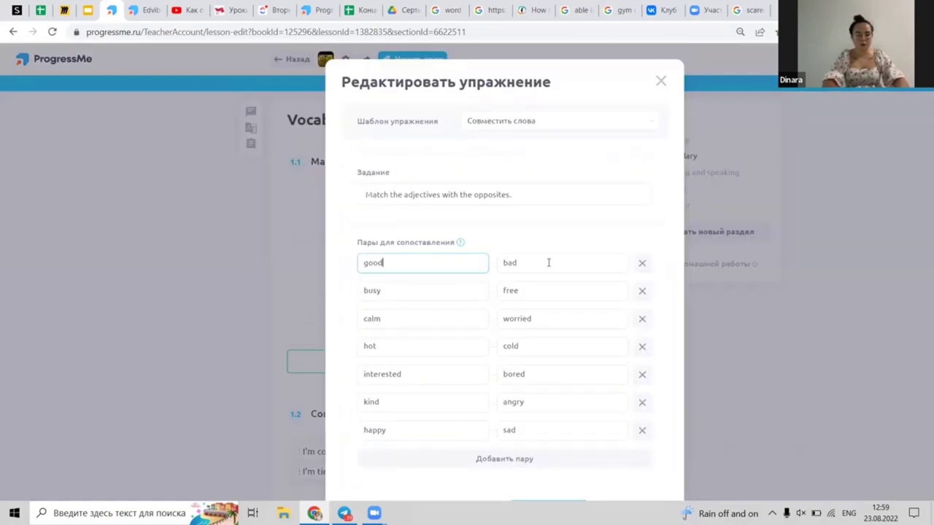
key("Tab")
left_click(418, 326)
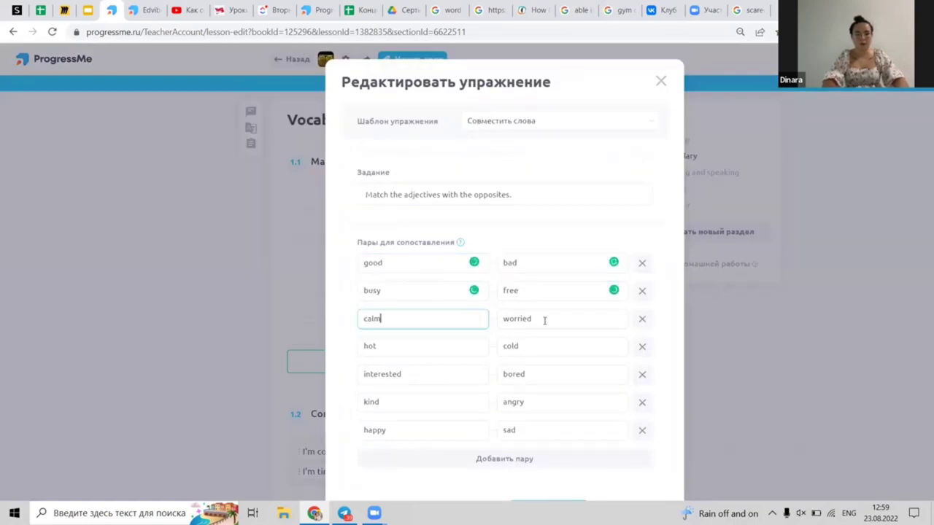
left_click(545, 321)
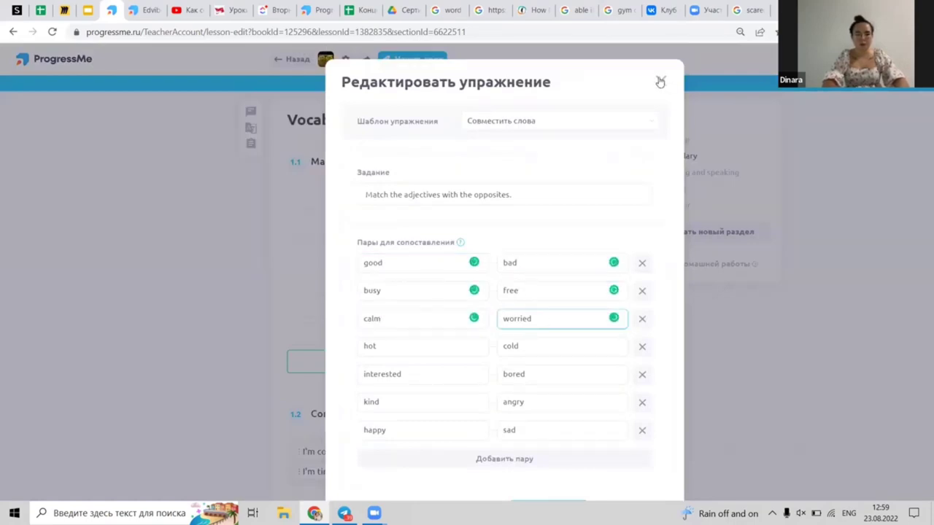
key("Escape")
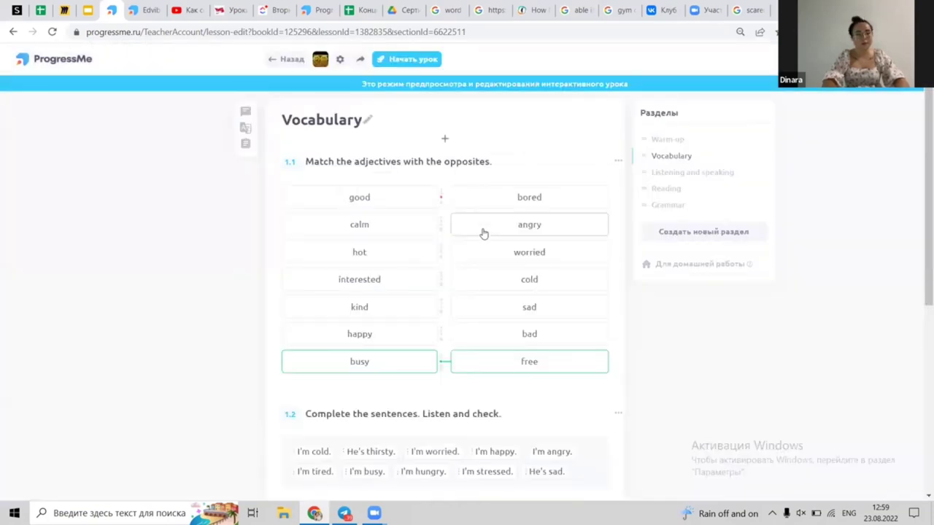
- Dismiss the adjective exercise's actions menu and scroll down to exercise 1.2
left_click(616, 162)
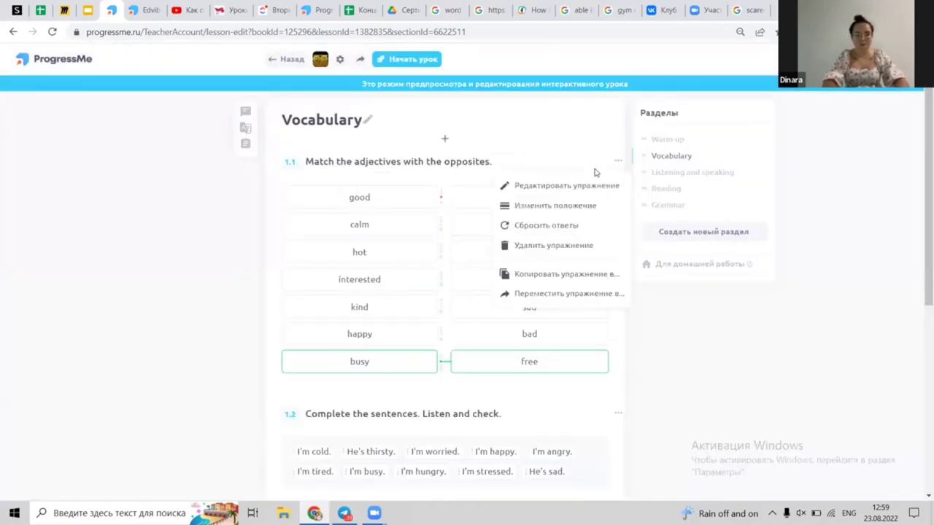
left_click(533, 137)
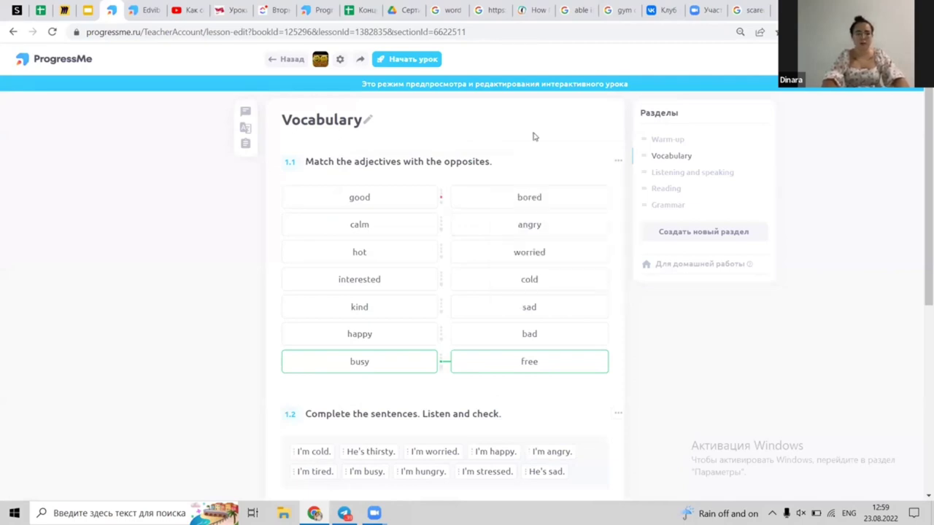
scroll(531, 133, "down", 3)
scroll(531, 134, "up", 3)
mouse_move(320, 64)
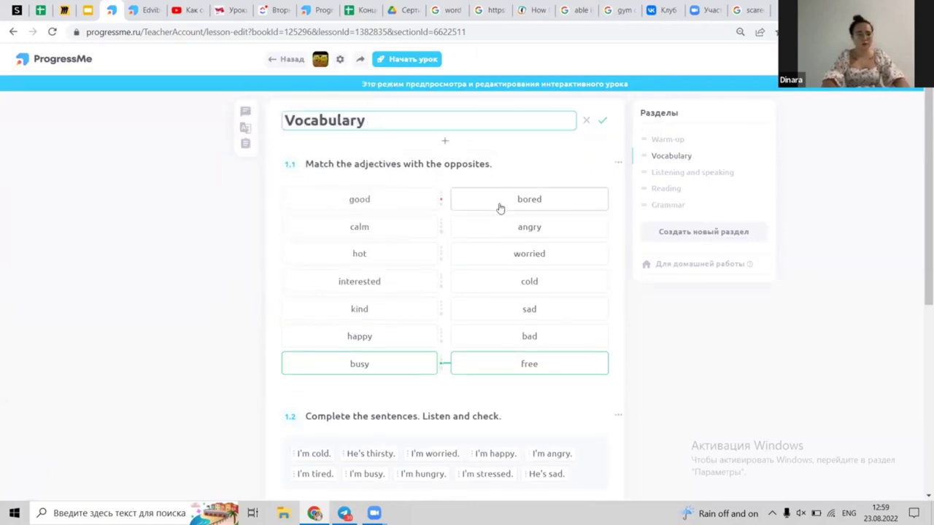
scroll(498, 205, "down", 2)
scroll(498, 205, "down", 4)
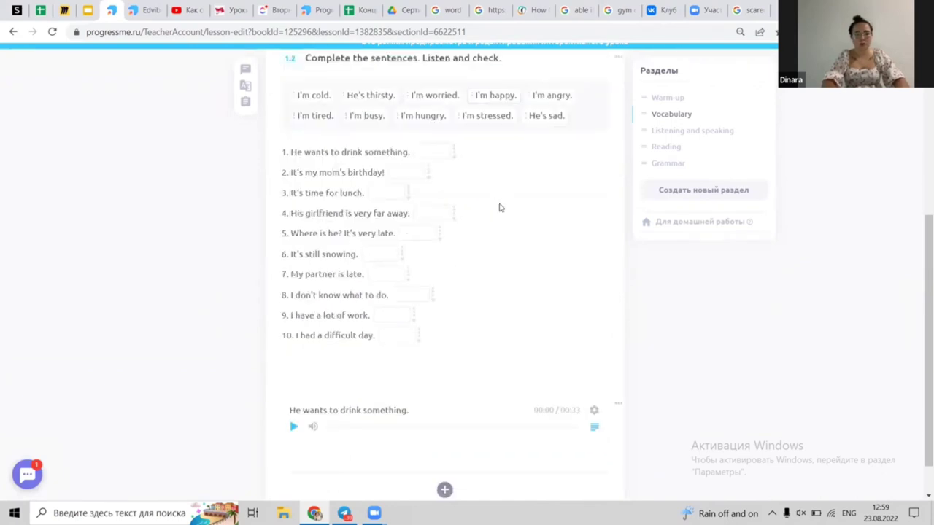
scroll(359, 183, "up", 1)
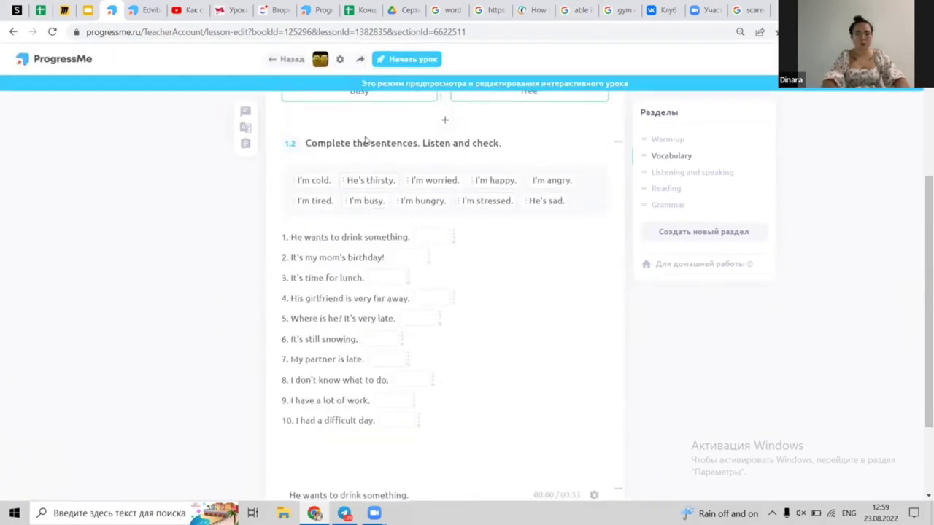
- Fill gaps with I'm cold., He's thirsty. and I'm happy., then check sentence 2's answer history
left_click_drag(313, 180, 408, 332)
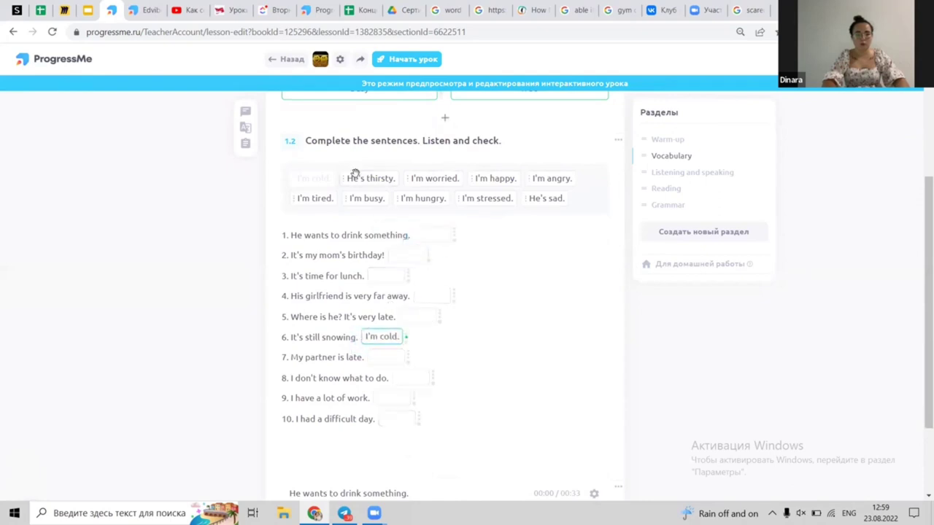
left_click_drag(356, 173, 426, 235)
left_click_drag(416, 180, 406, 257)
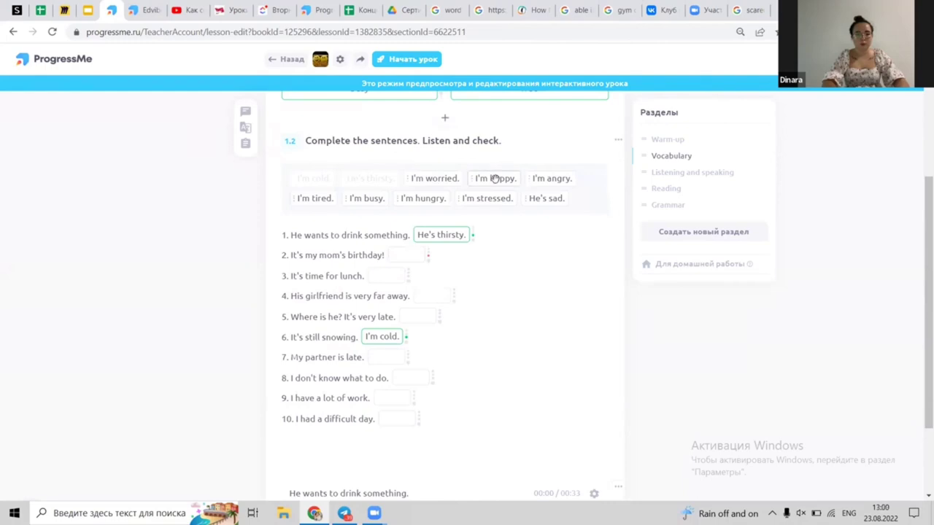
left_click_drag(495, 179, 413, 255)
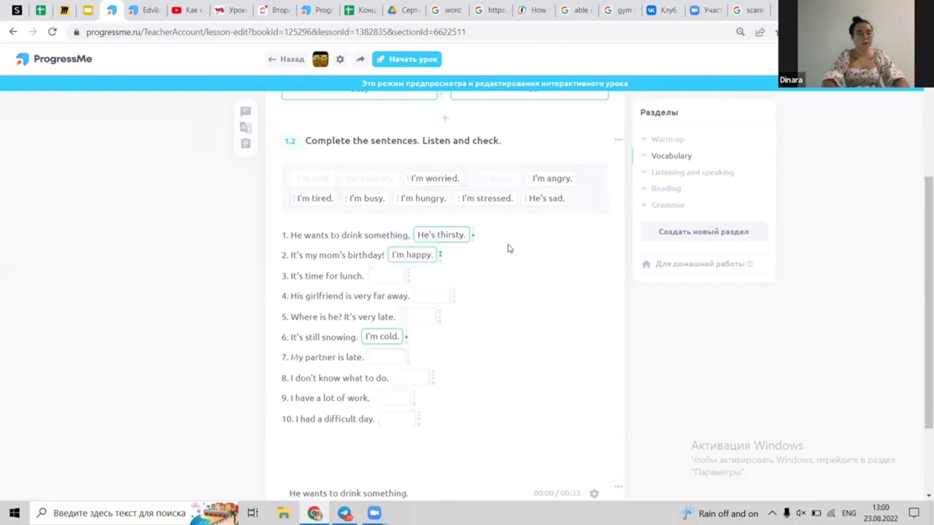
left_click(440, 255)
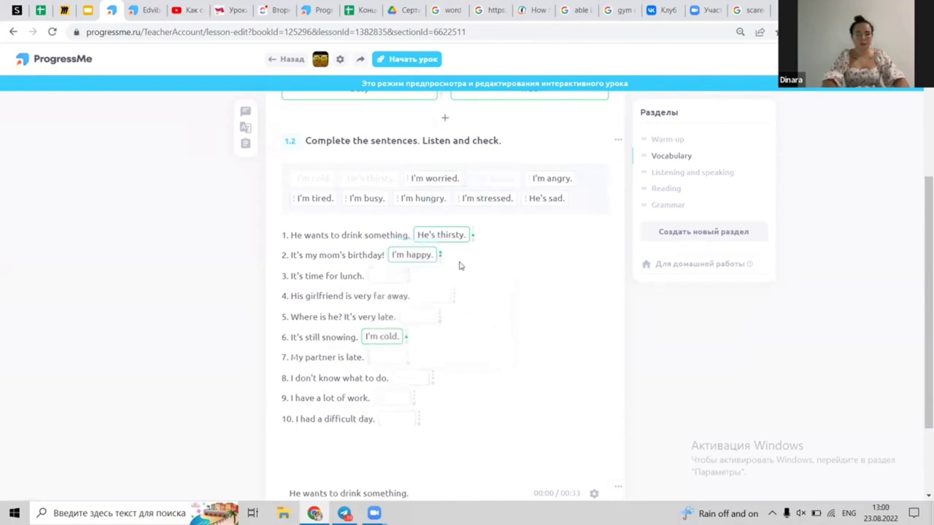
left_click(440, 255)
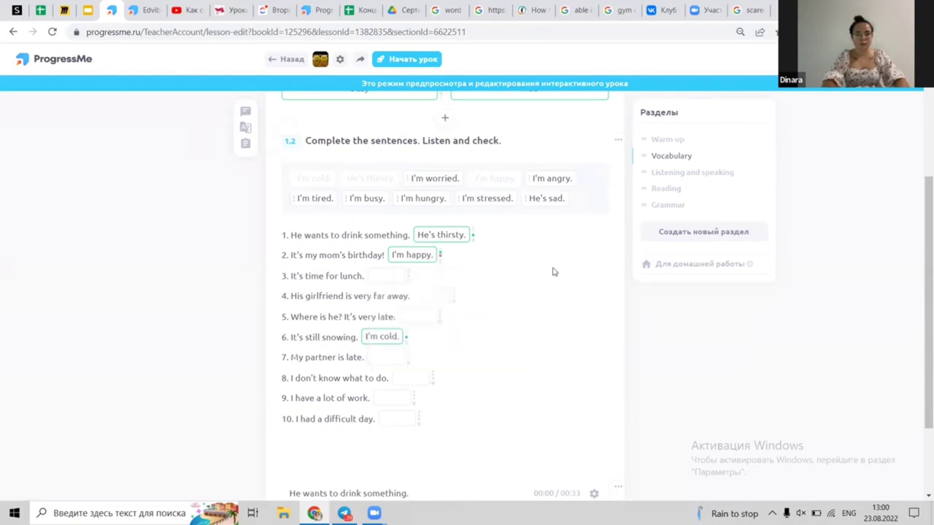
left_click(617, 141)
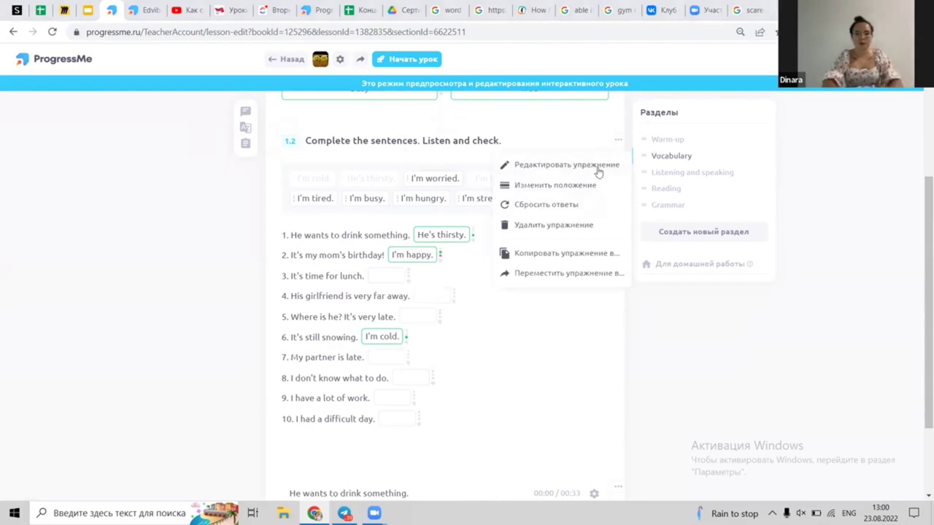
- Review exercise 1.2's answer key in its editor and close it
left_click(596, 169)
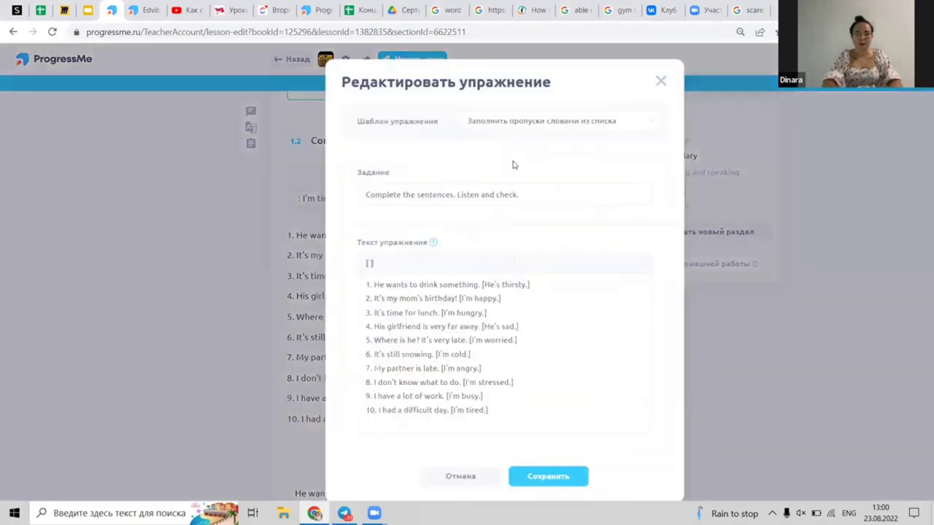
scroll(458, 261, "down", 1)
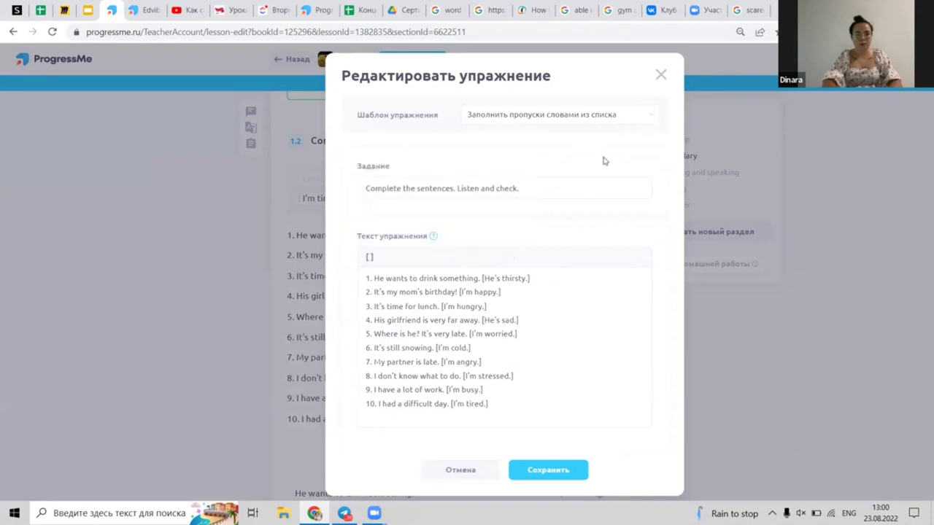
left_click(660, 76)
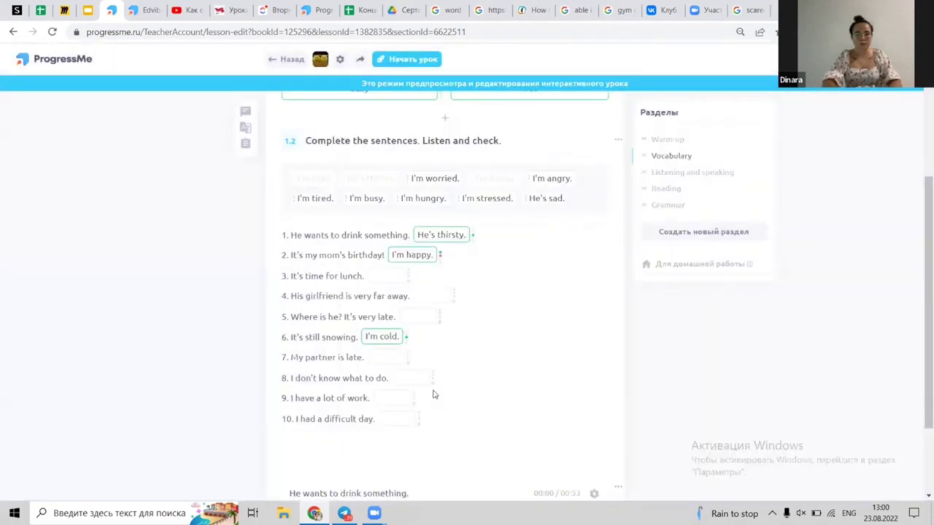
- Move through the Listening and speaking section on to the Reading section
scroll(432, 394, "down", 2)
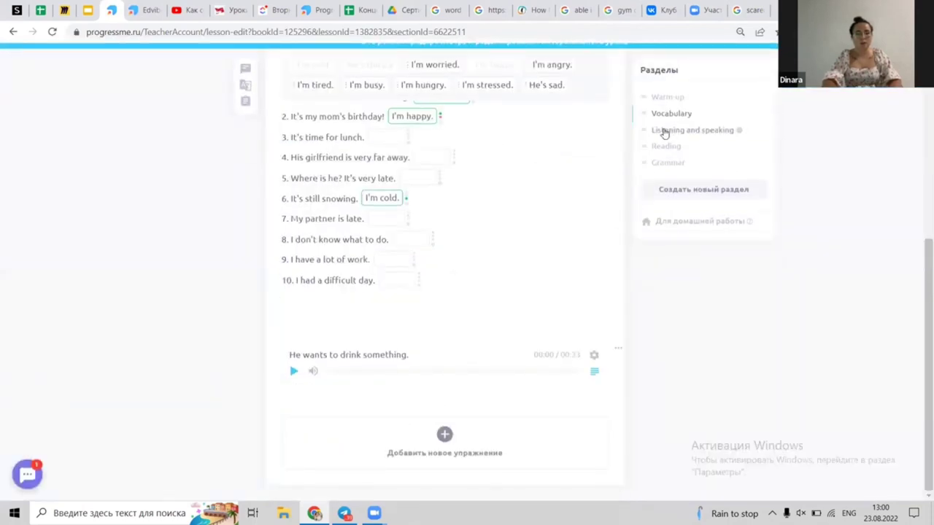
left_click(663, 131)
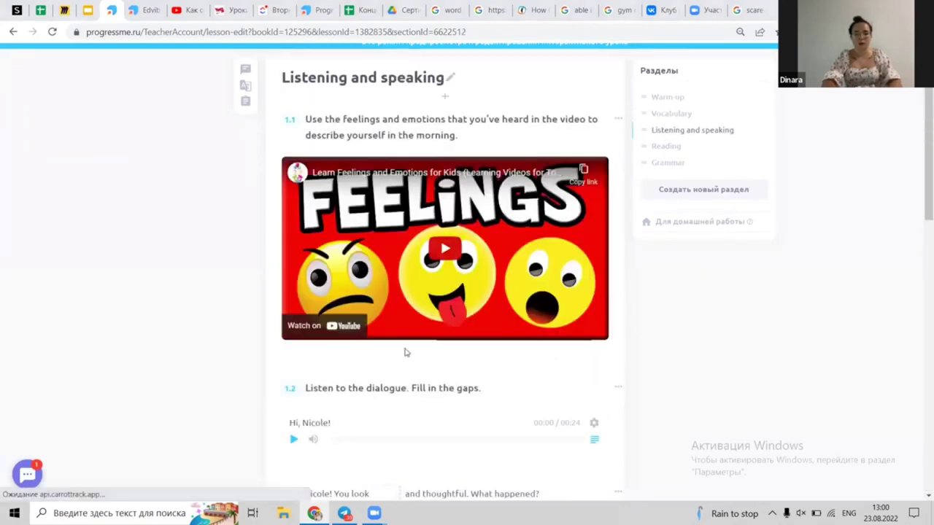
scroll(407, 351, "down", 5)
scroll(407, 353, "down", 8)
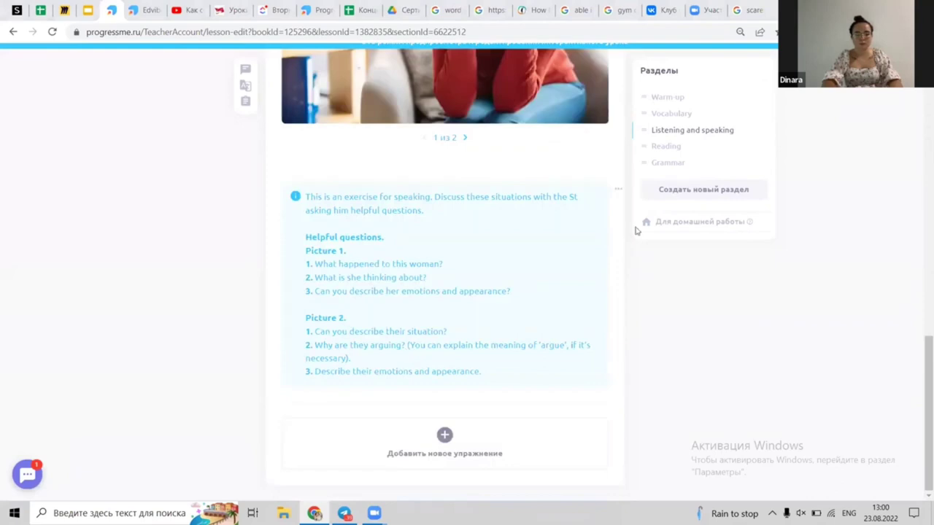
left_click(666, 147)
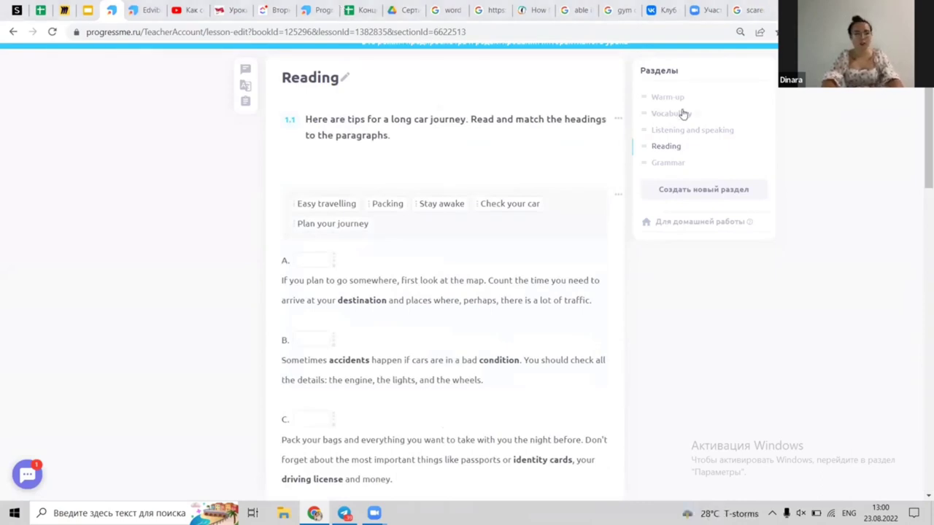
left_click(141, 5)
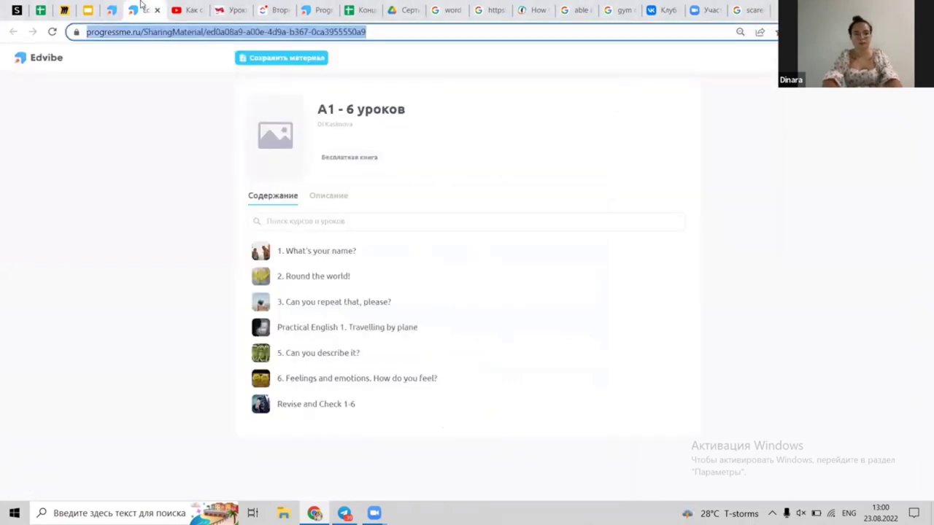
double_click(631, 32)
key("ctrl+a")
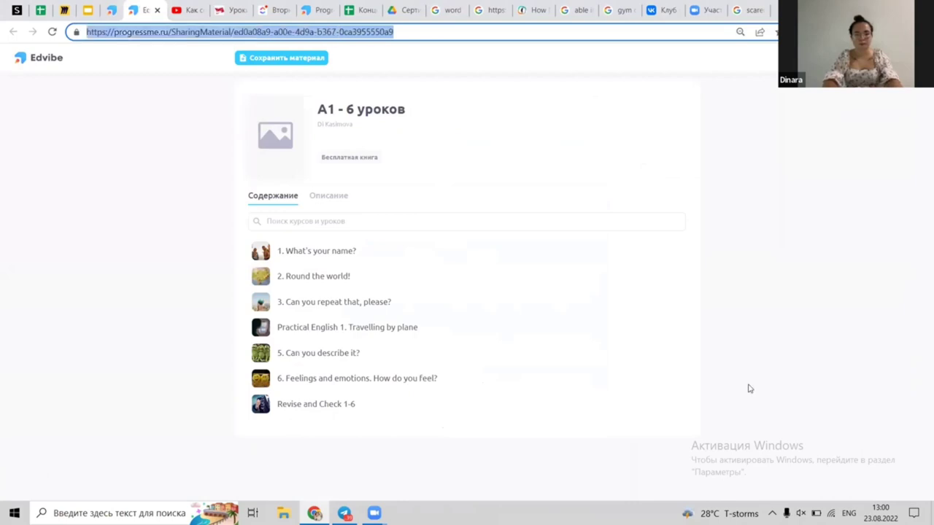
left_click(749, 389)
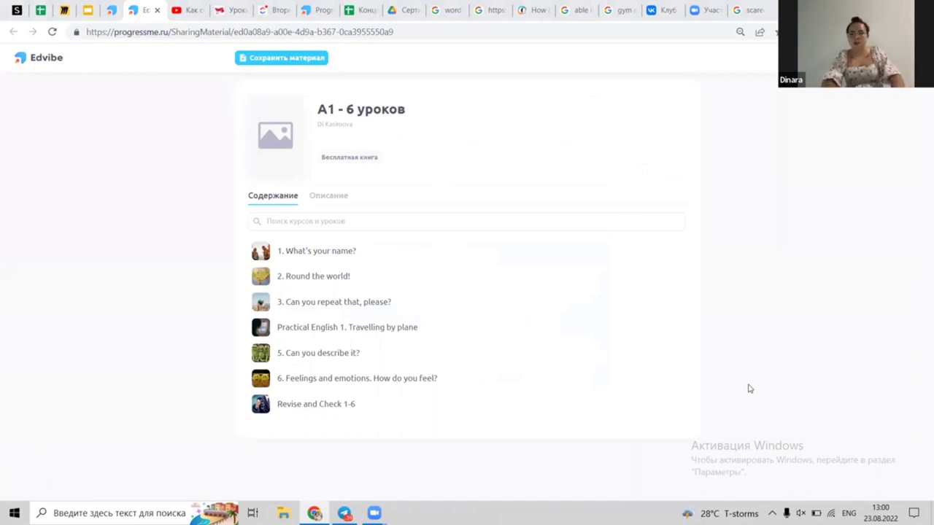
left_click(112, 10)
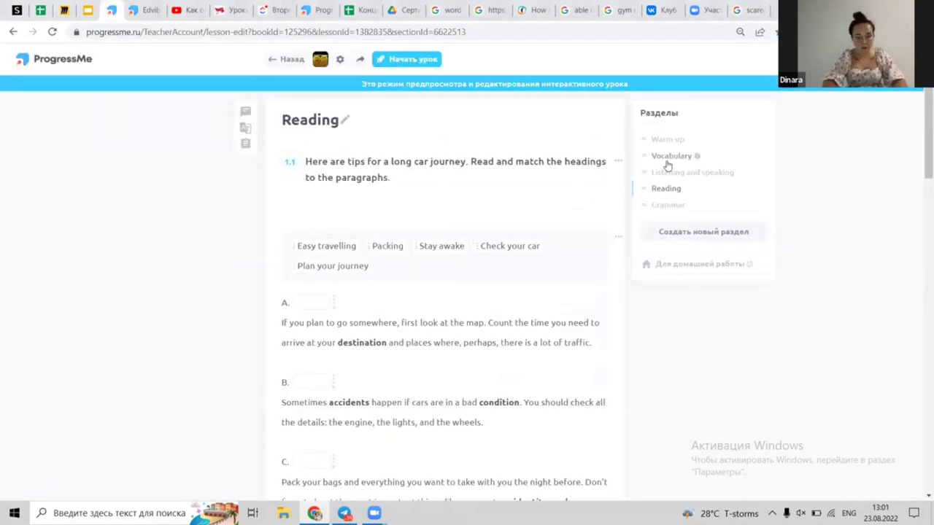
- Go via Vocabulary back to Warm-up and click + after the picture-matching exercise
left_click(667, 163)
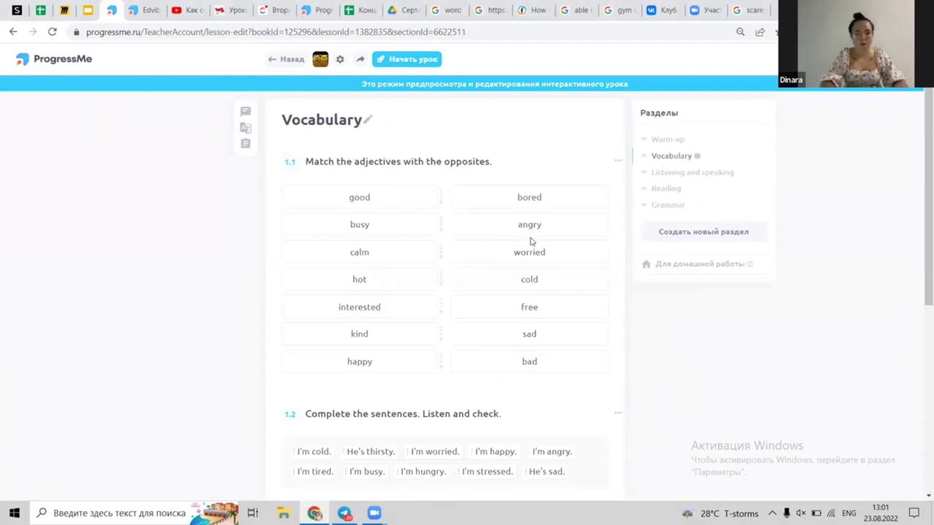
scroll(529, 230, "down", 4)
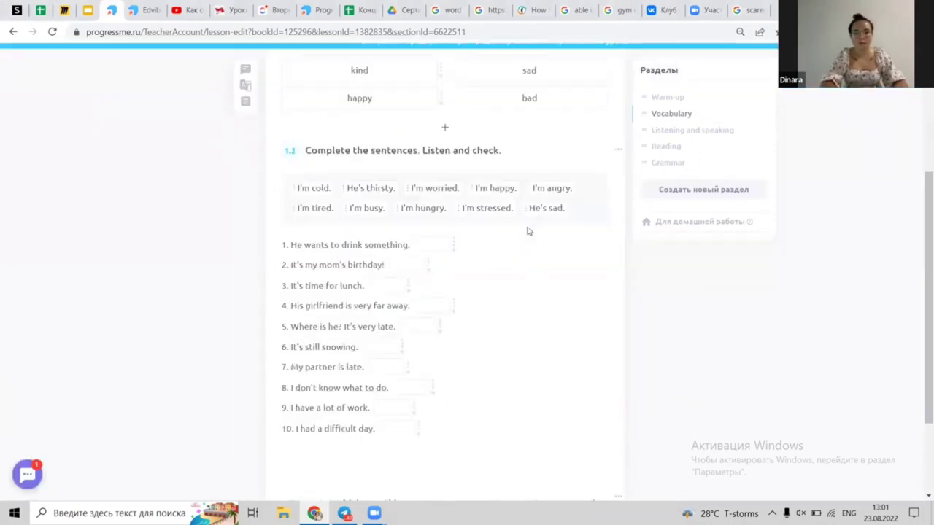
scroll(654, 161, "up", 2)
left_click(654, 161)
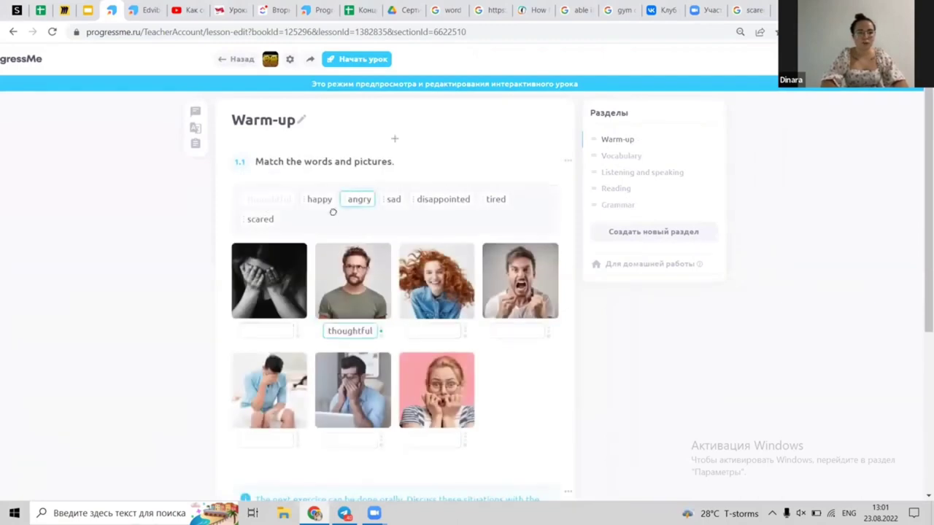
scroll(280, 316, "down", 3)
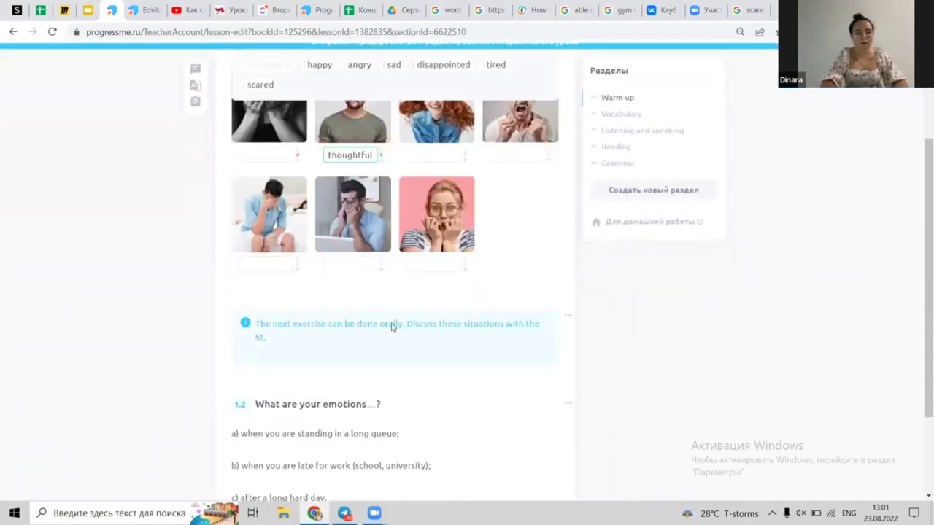
scroll(384, 321, "down", 2)
scroll(377, 316, "up", 2)
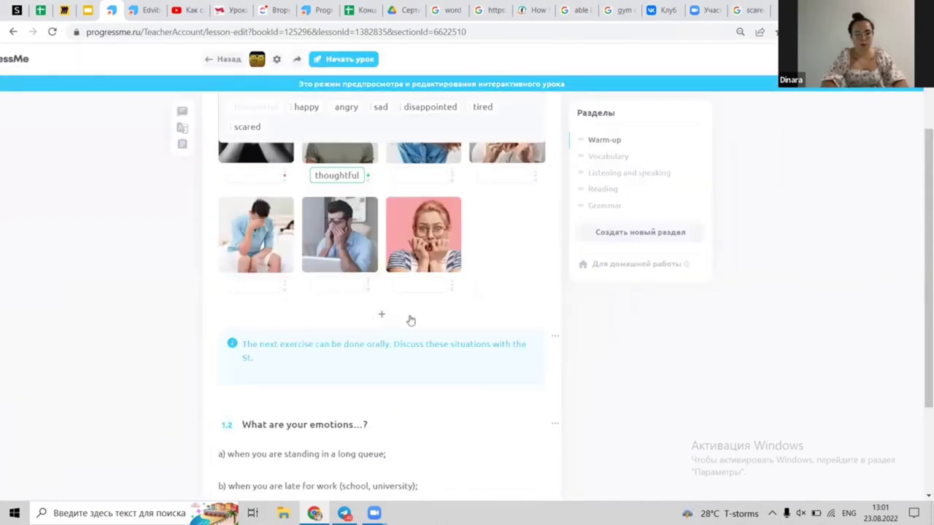
left_click(405, 316)
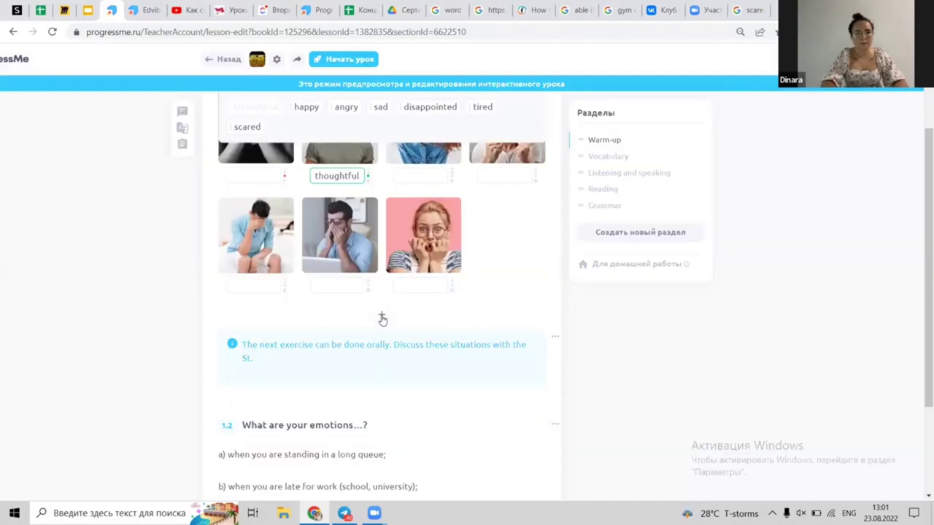
- Choose the Запись аудио (audio recording) template for the new exercise
left_click(381, 319)
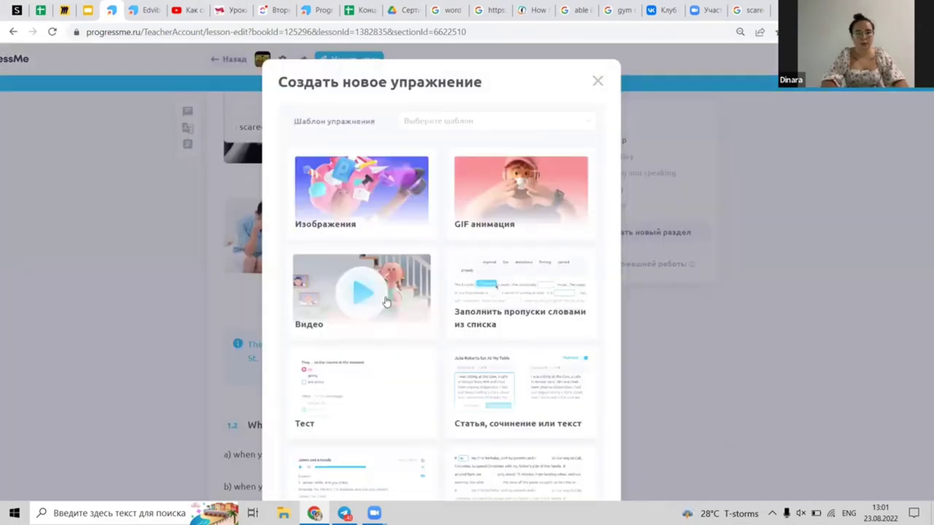
scroll(387, 302, "down", 2)
scroll(387, 302, "down", 6)
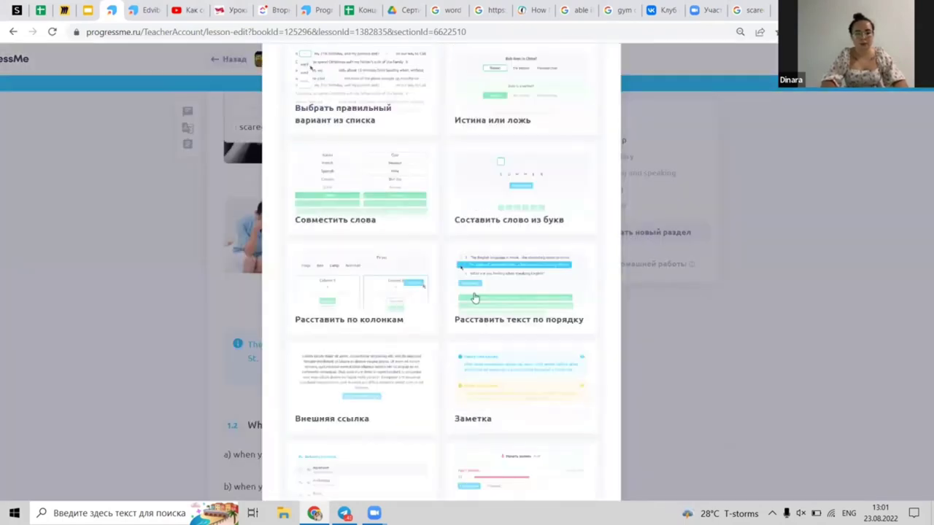
scroll(476, 298, "down", 2)
left_click(540, 316)
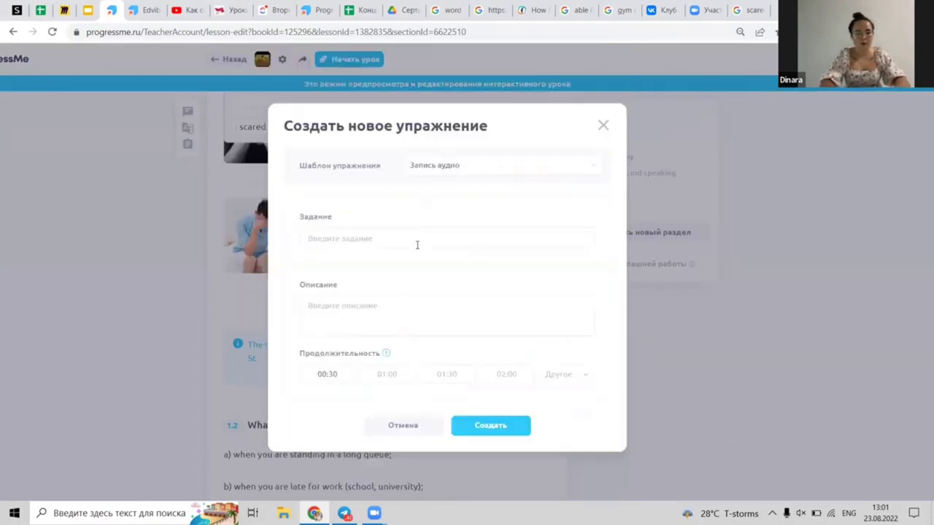
- Word the task 'ЗАПИШИ ГОЛОСОВОЕ:)', set a 02:00 limit and create the exercise
left_click(417, 245)
key("alt+shift")
type("Пр")
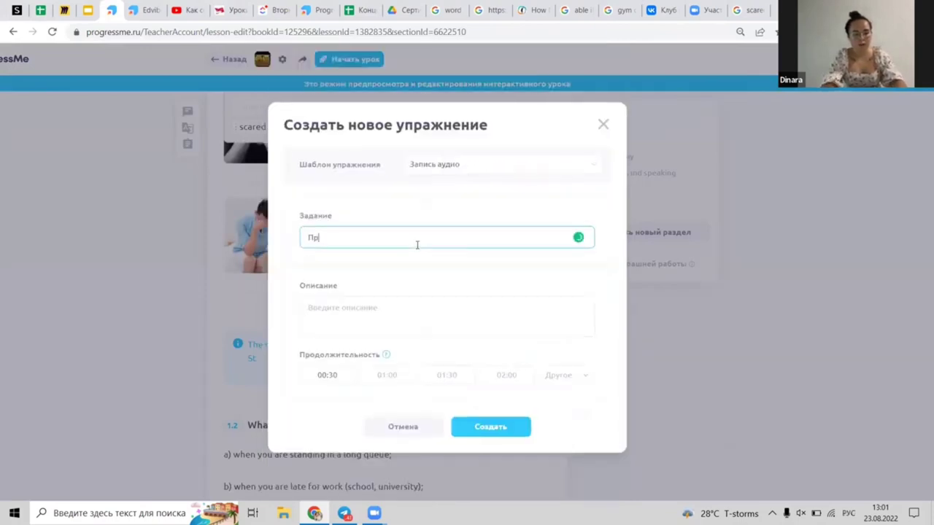
type("очитайте в")
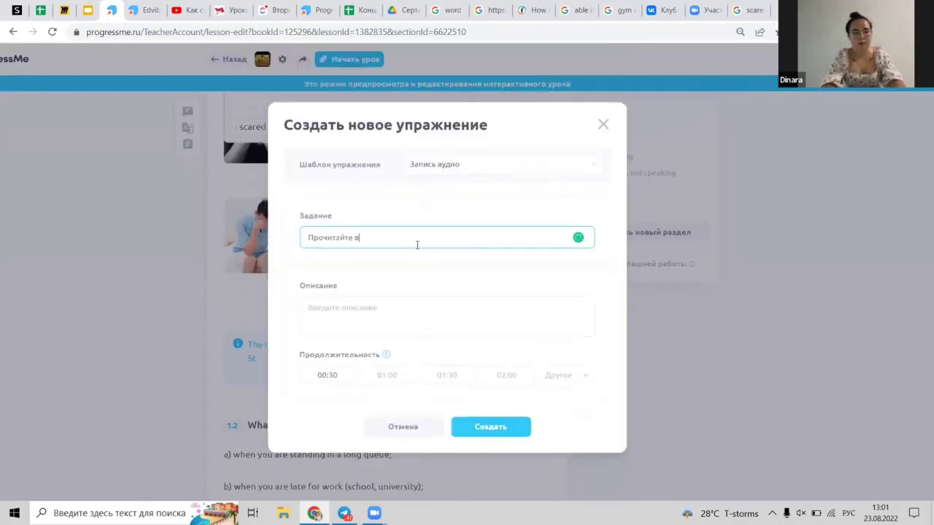
type("слух")
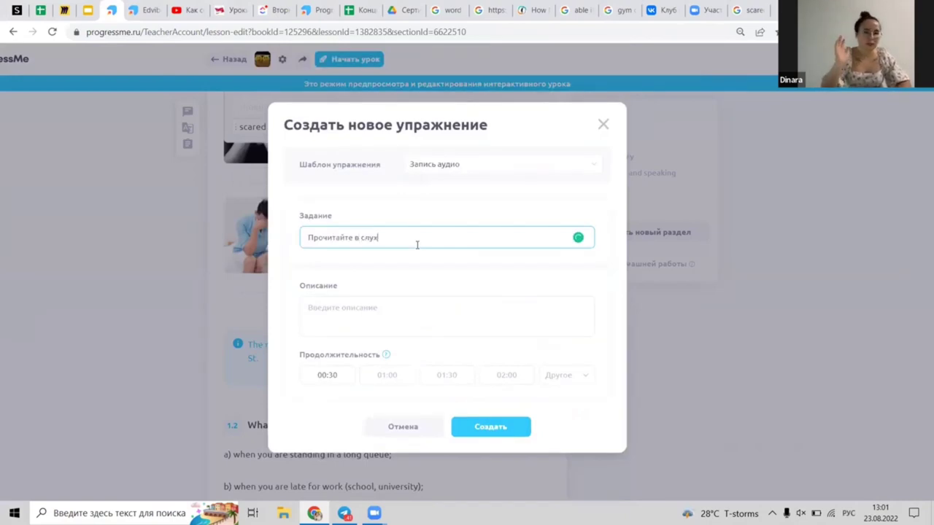
key("ctrl+a")
key("BackSpace")
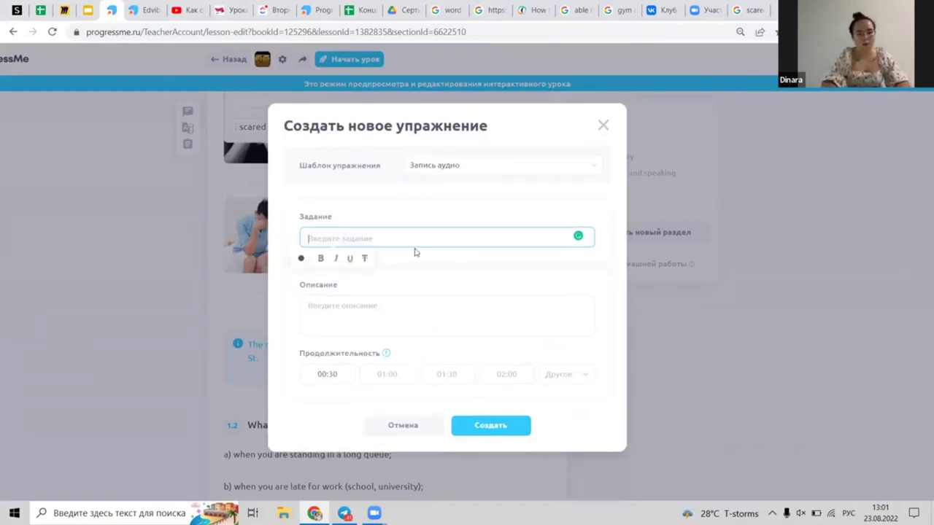
type("ЗАПИ")
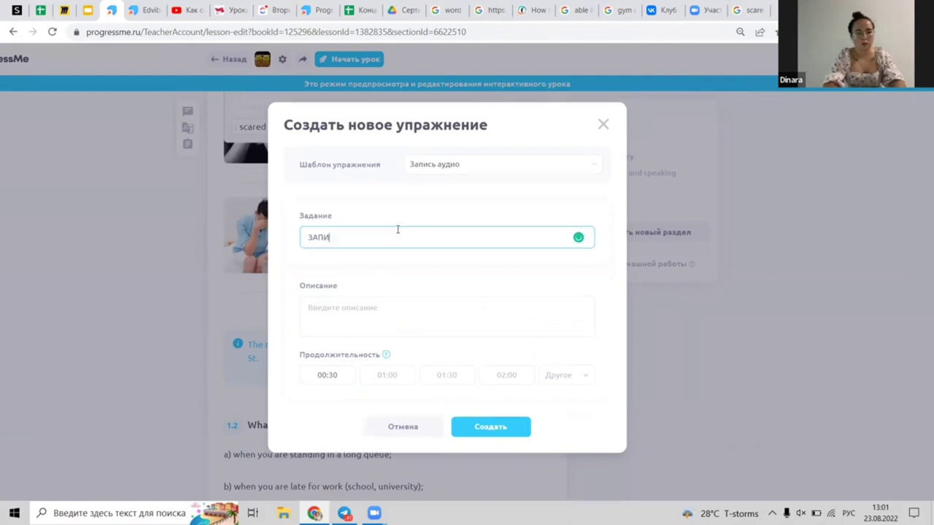
type("ШИ ГОЛО")
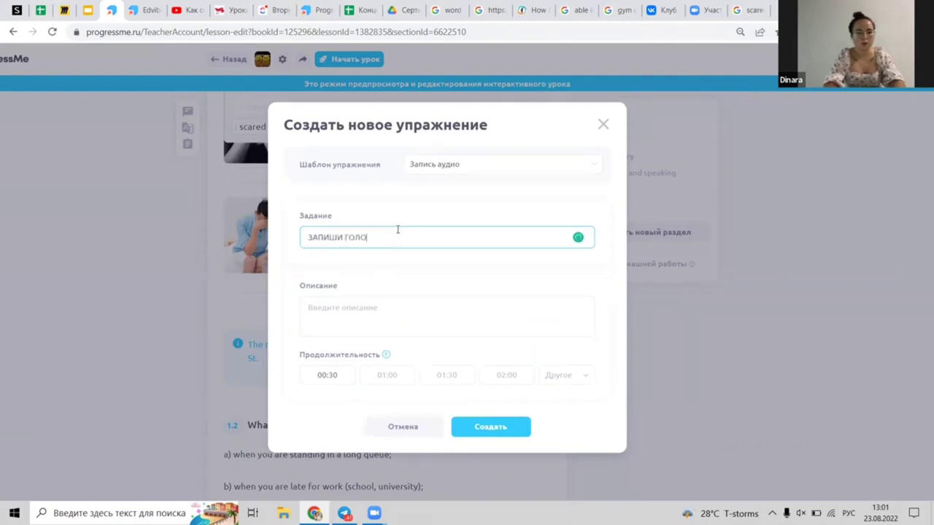
type("СОВОЕ:)")
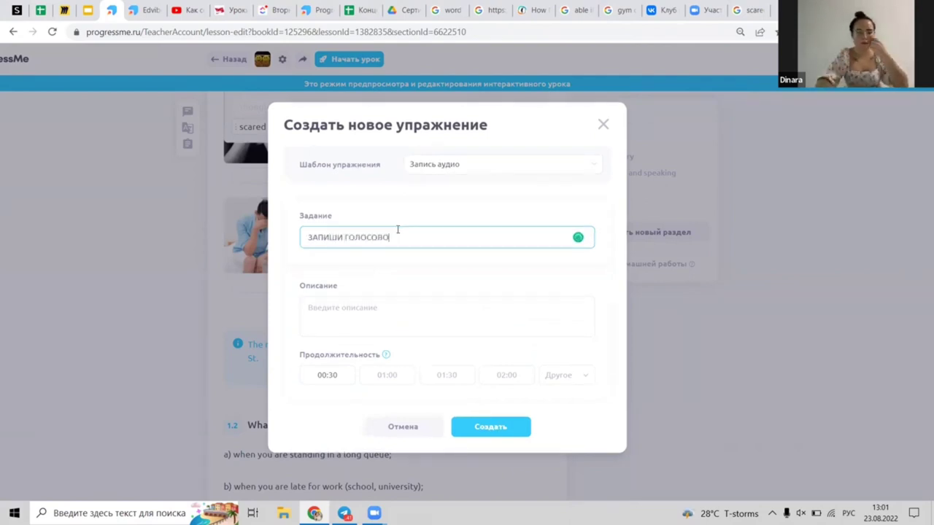
left_click(508, 375)
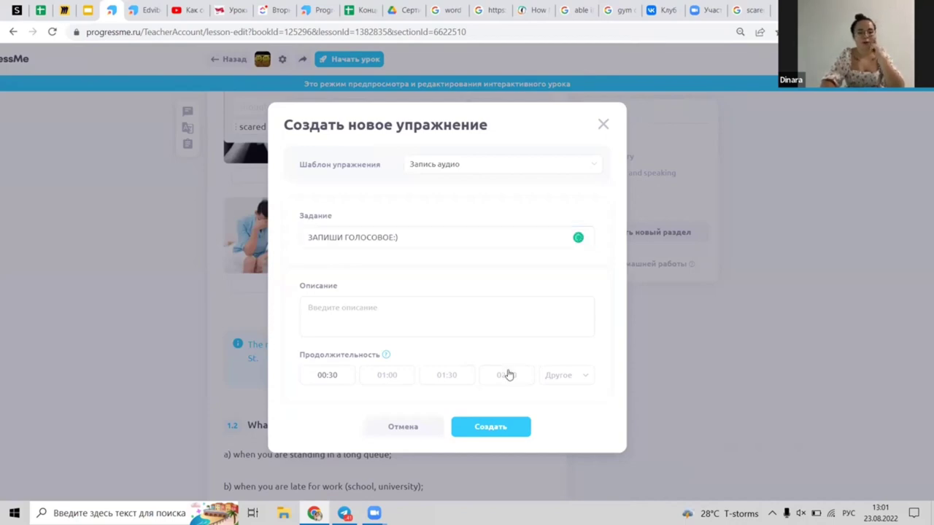
left_click(490, 431)
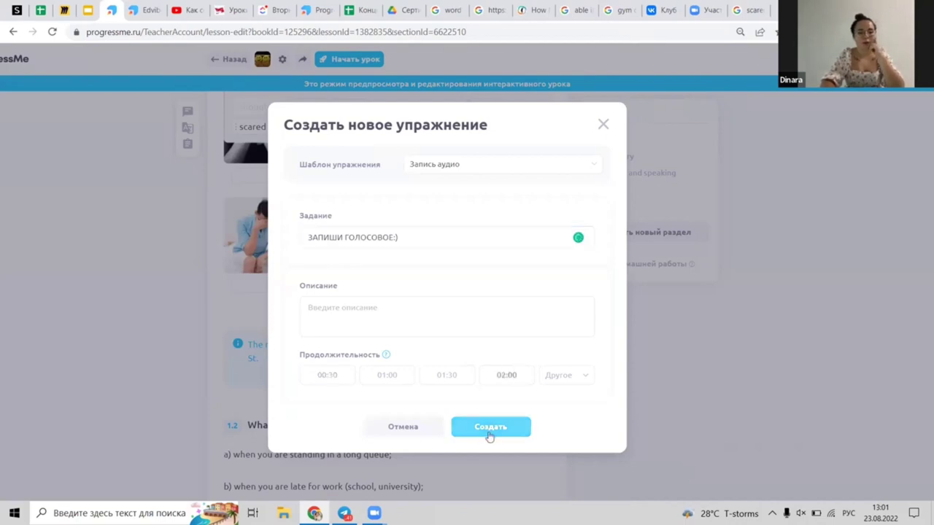
left_click(578, 385)
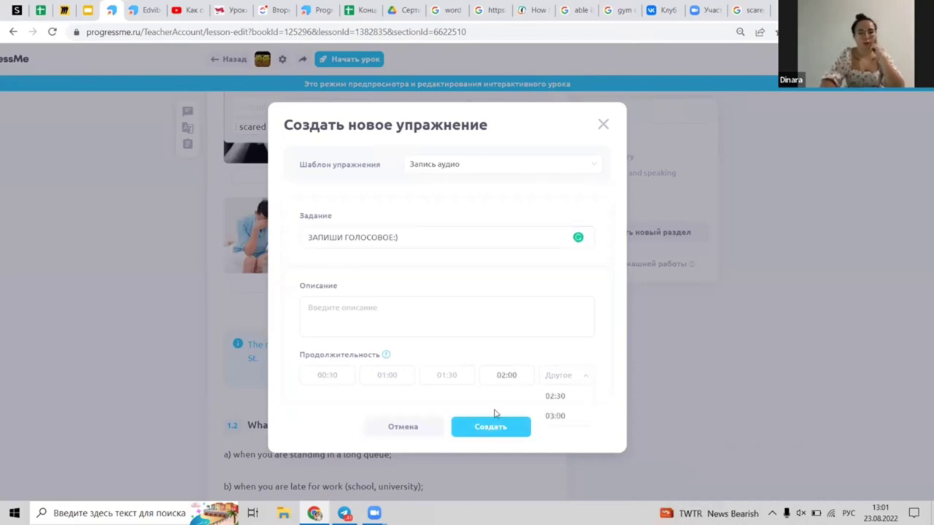
left_click(507, 431)
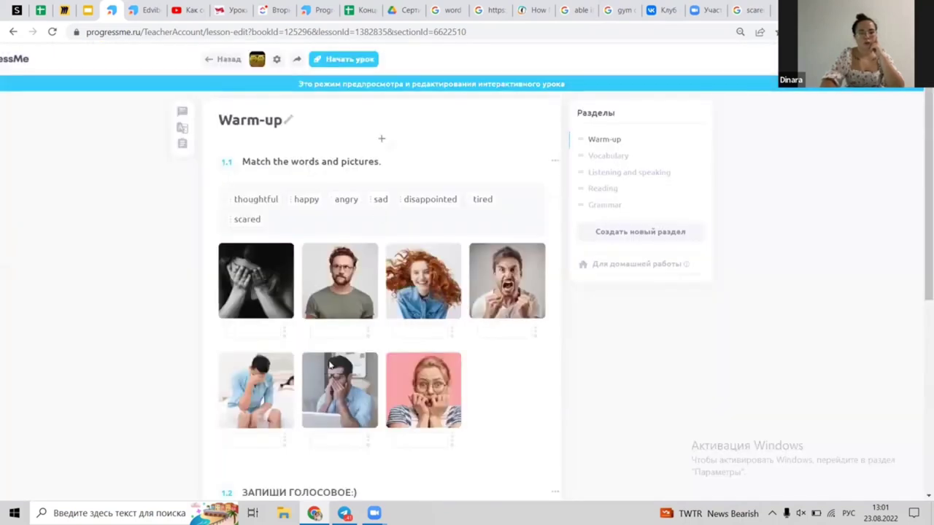
scroll(335, 351, "down", 4)
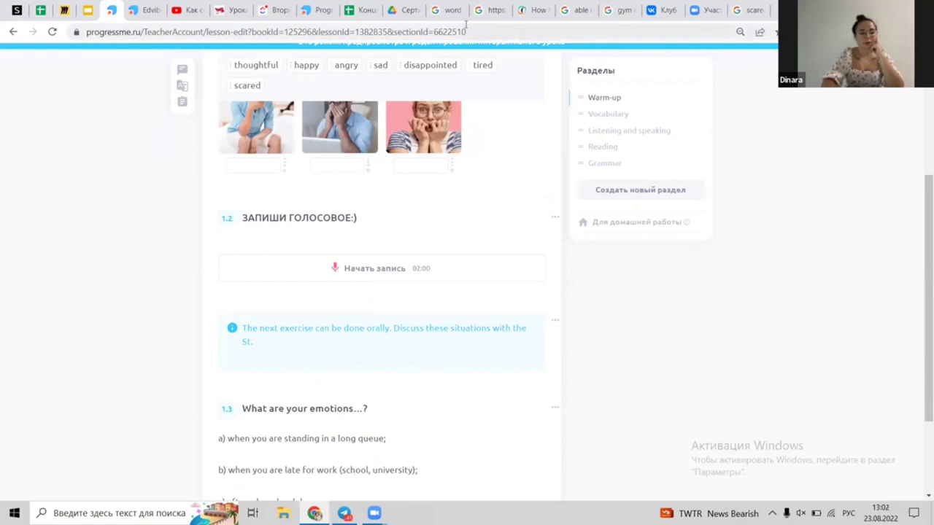
scroll(292, 211, "down", 2)
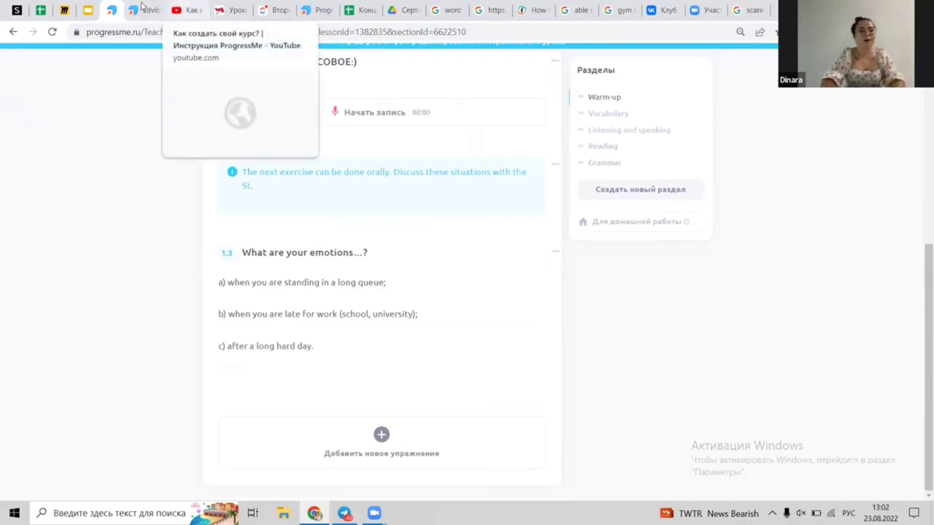
- Switch to the YouTube ProgressMe tutorial playlist and glance at its actions menu
left_click(144, 9)
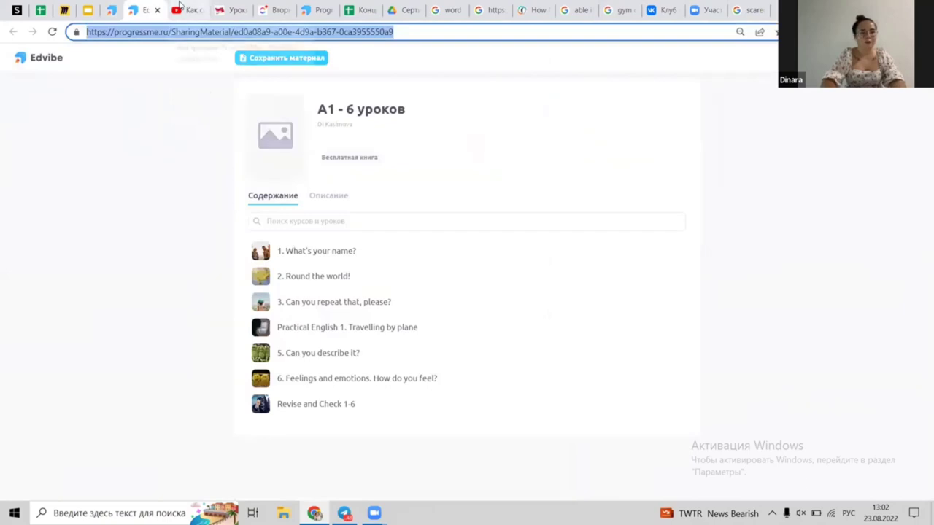
left_click(181, 8)
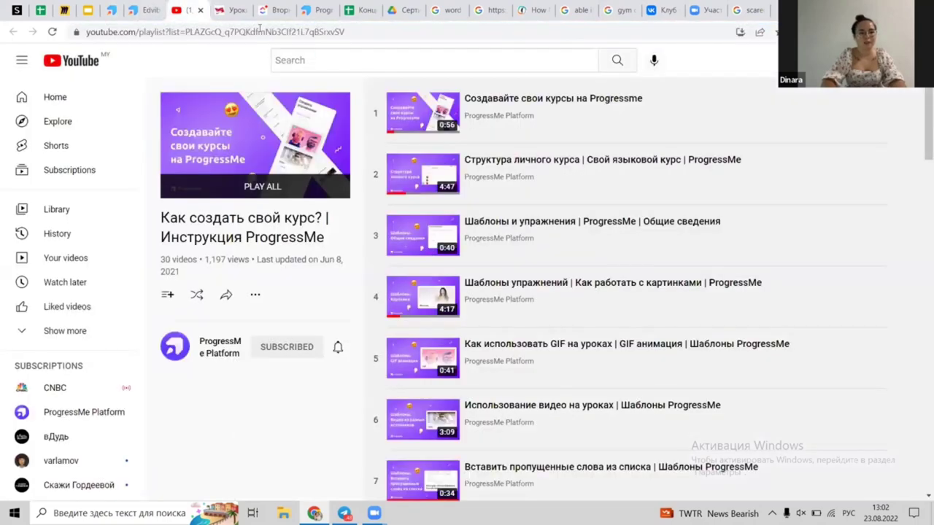
key("ctrl+l")
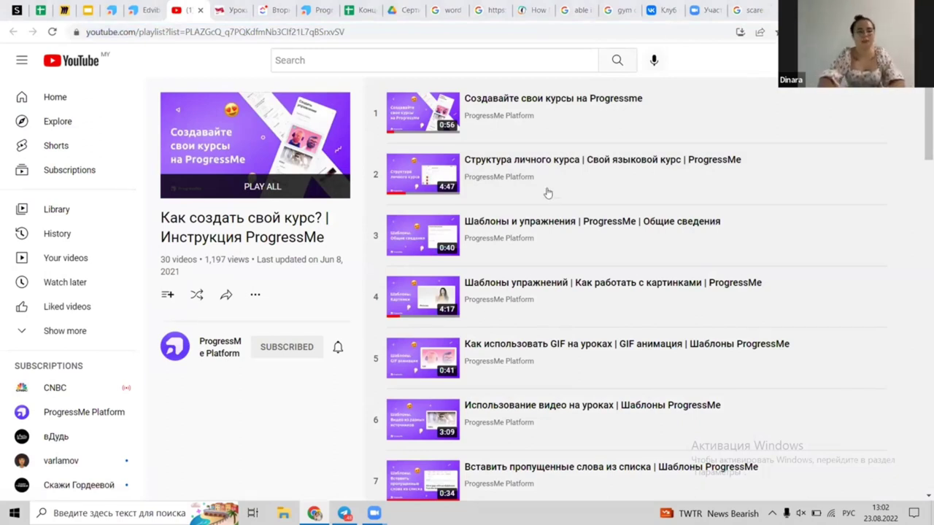
left_click(256, 295)
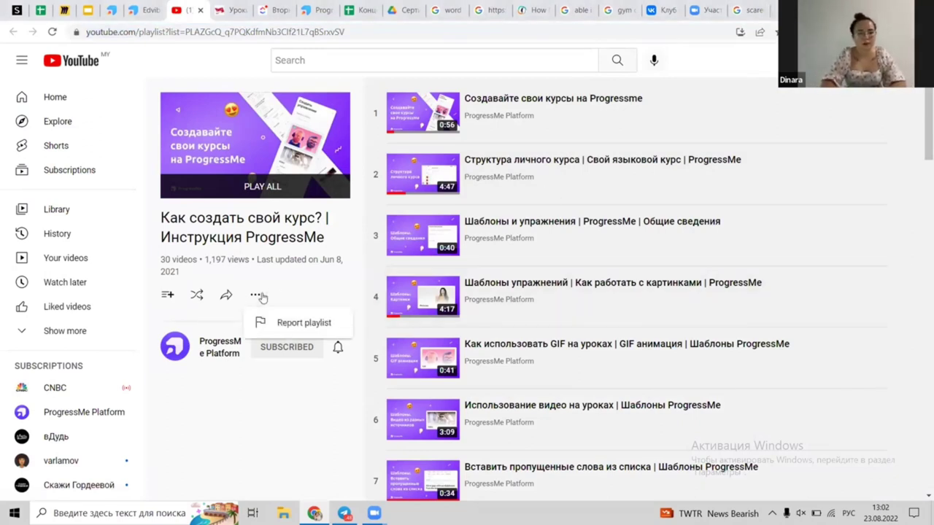
left_click(262, 297)
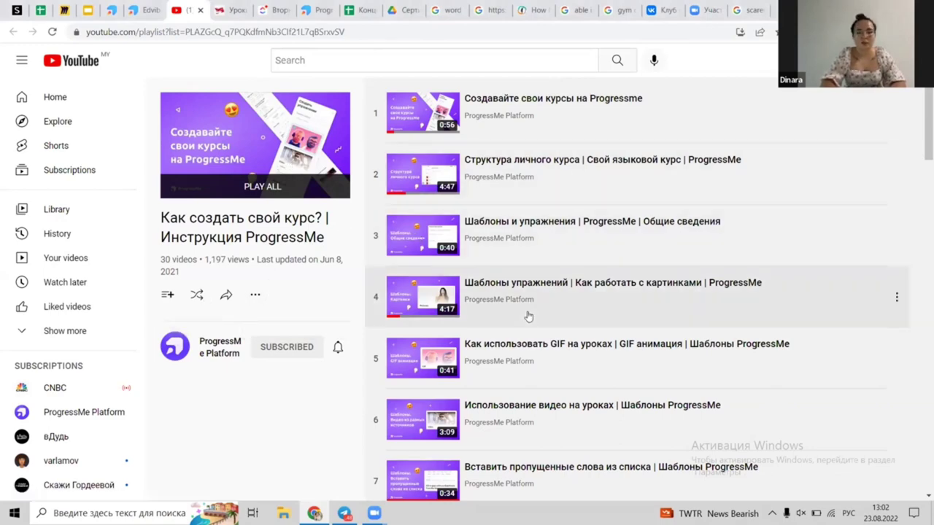
- Scroll through all 30 playlist videos, then return to the shared A1 course page
scroll(474, 316, "down", 2)
scroll(528, 316, "down", 1)
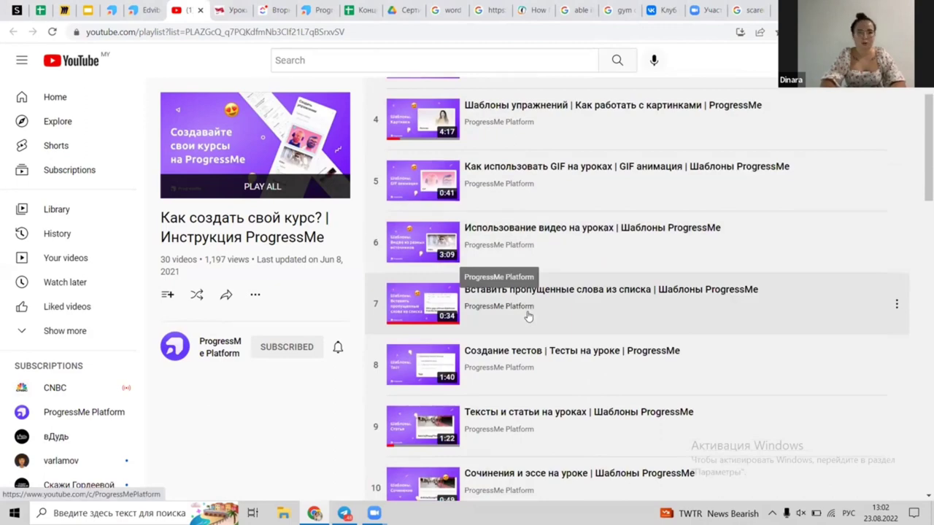
scroll(528, 316, "down", 1)
scroll(525, 319, "up", 2)
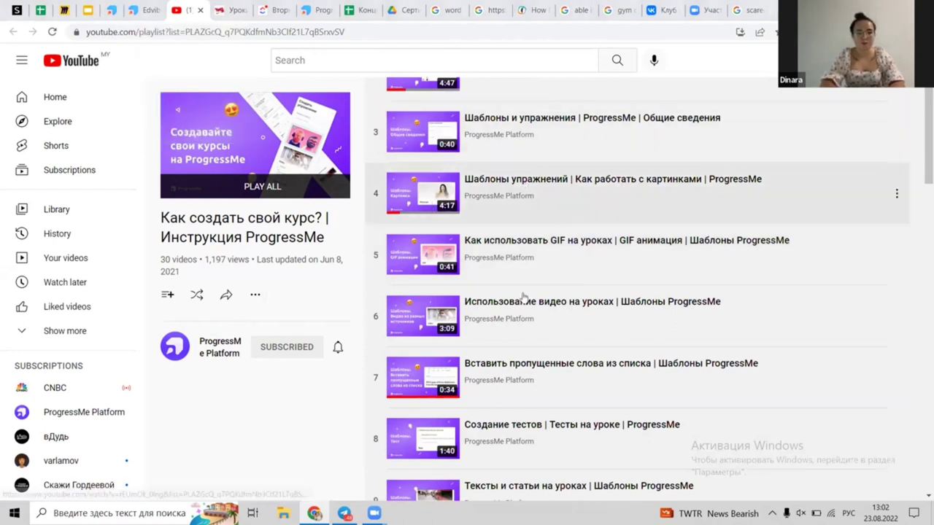
scroll(524, 297, "down", 1)
scroll(523, 298, "down", 1)
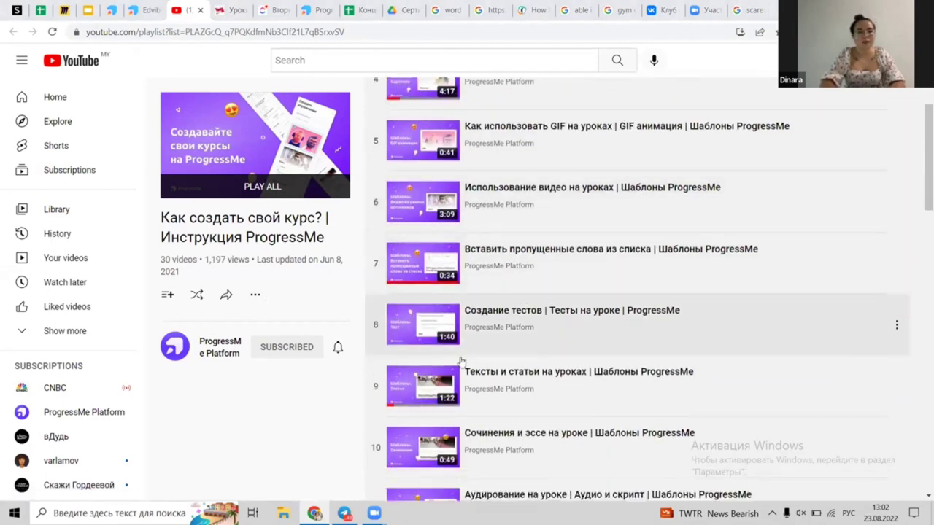
scroll(419, 348, "down", 3)
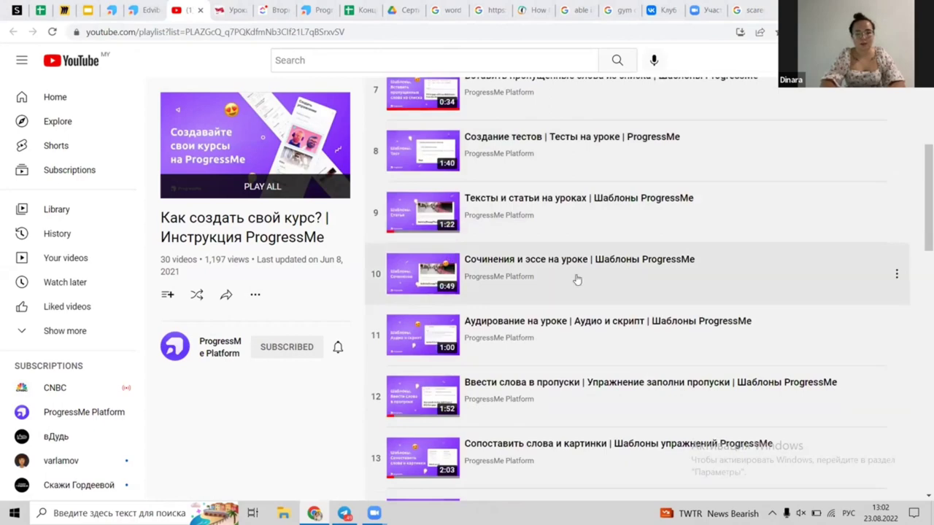
scroll(576, 280, "down", 2)
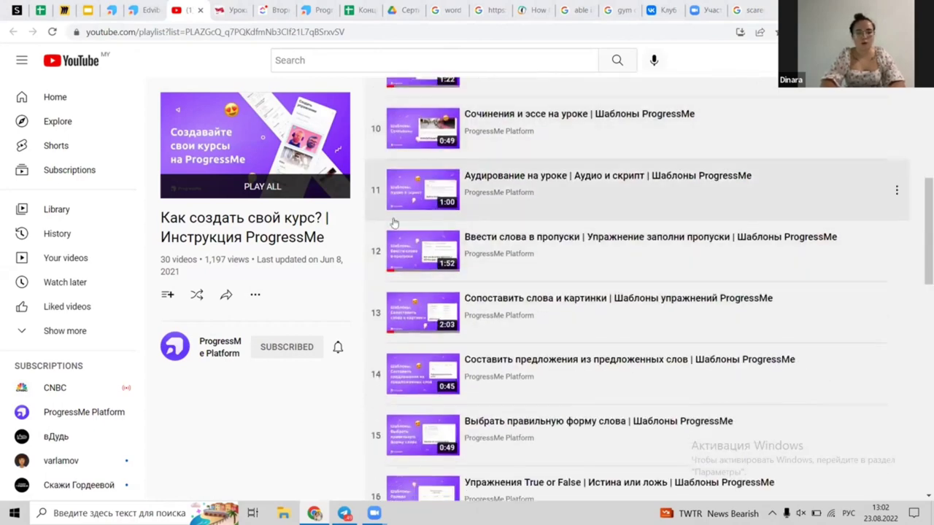
scroll(489, 321, "down", 13)
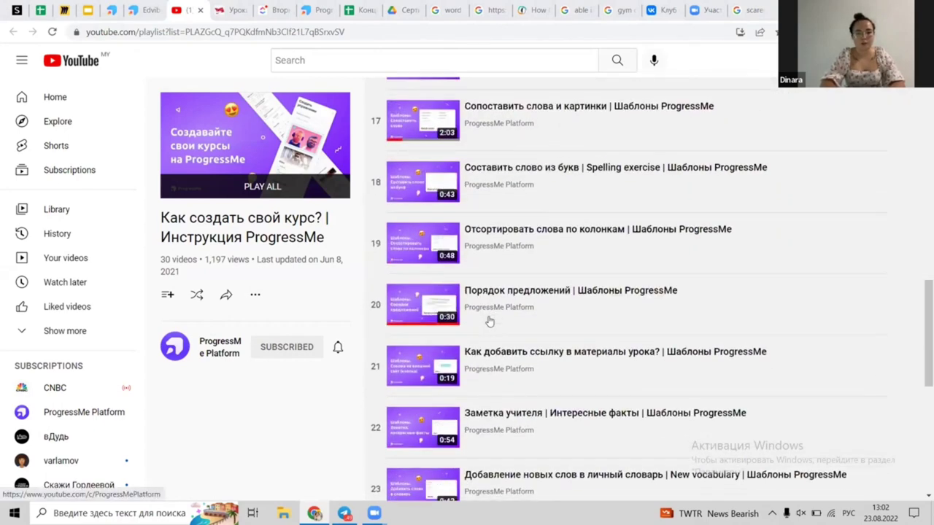
scroll(489, 321, "down", 1)
scroll(489, 321, "down", 1)
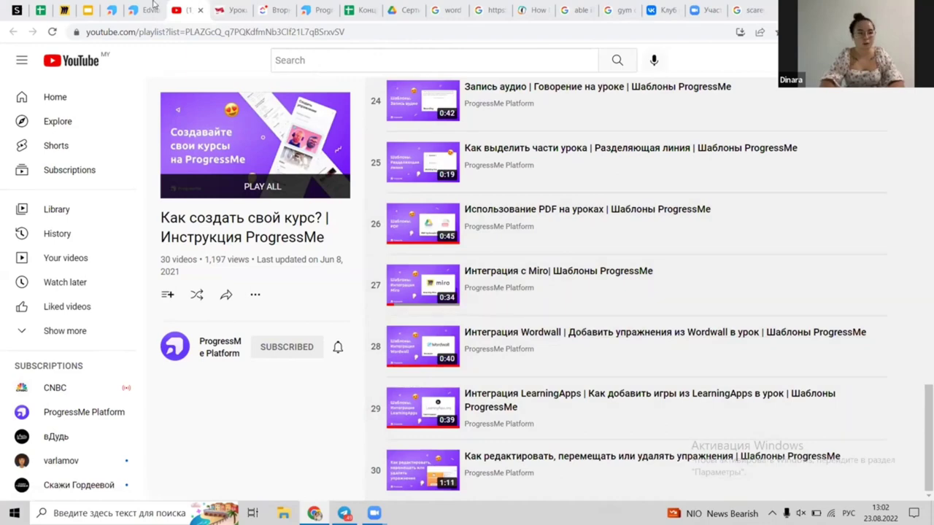
left_click(150, 9)
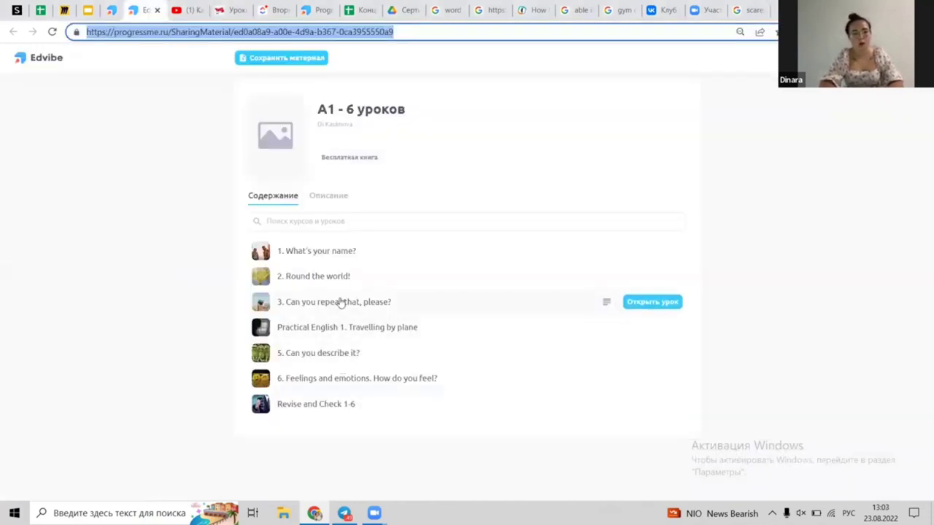
- Open the Travelling by plane preview and match 'Customs control zone' to the airport picture
left_click(346, 328)
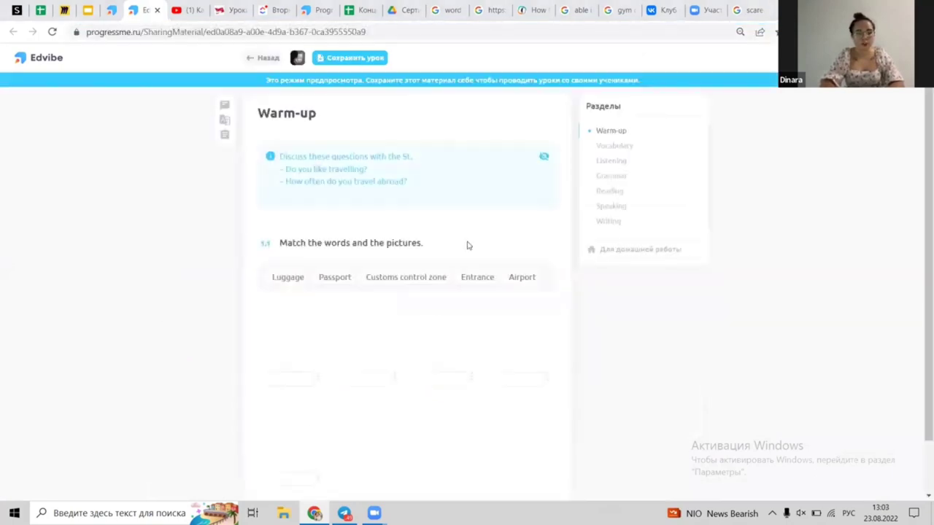
scroll(409, 268, "down", 1)
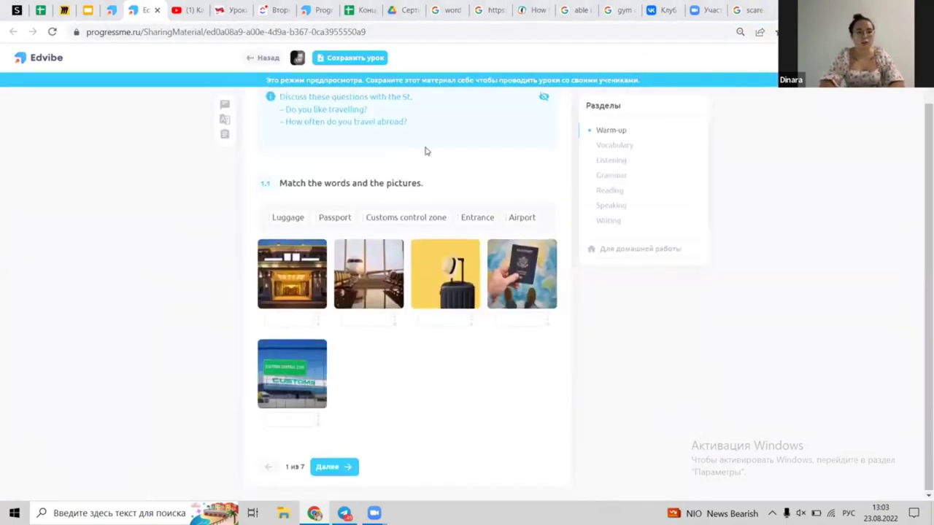
left_click_drag(383, 212, 379, 318)
- Return to the ProgressMe lesson editor showing the emotions-matching Warm-up
scroll(524, 195, "up", 1)
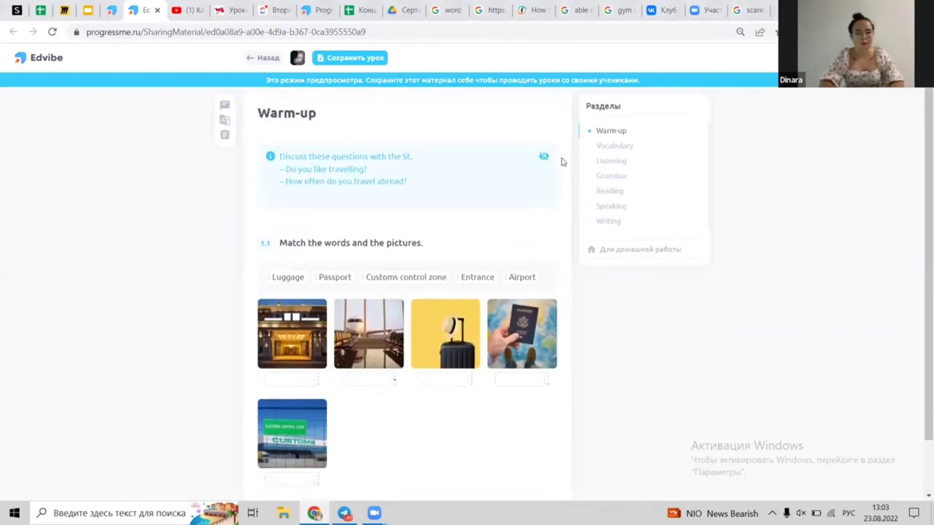
scroll(562, 162, "down", 1)
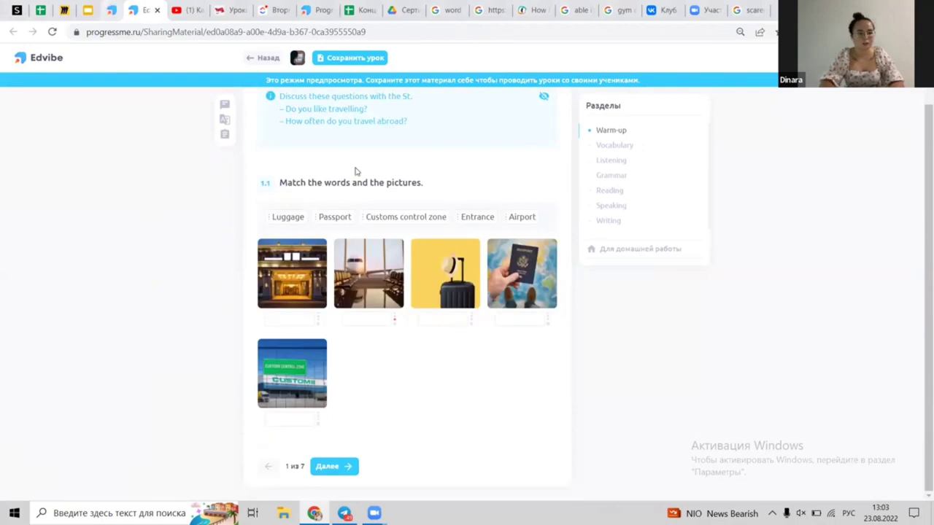
key("ctrl+shift+Tab")
scroll(370, 218, "up", 7)
- Look at the '2. Round the world!' lesson, then go back to the A1 - 6 уроков lesson list
left_click(224, 59)
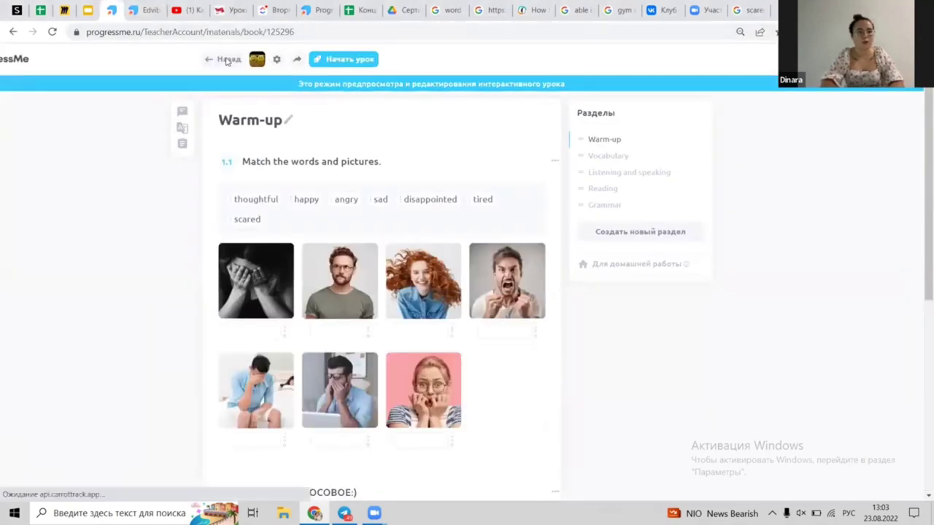
left_click(295, 305)
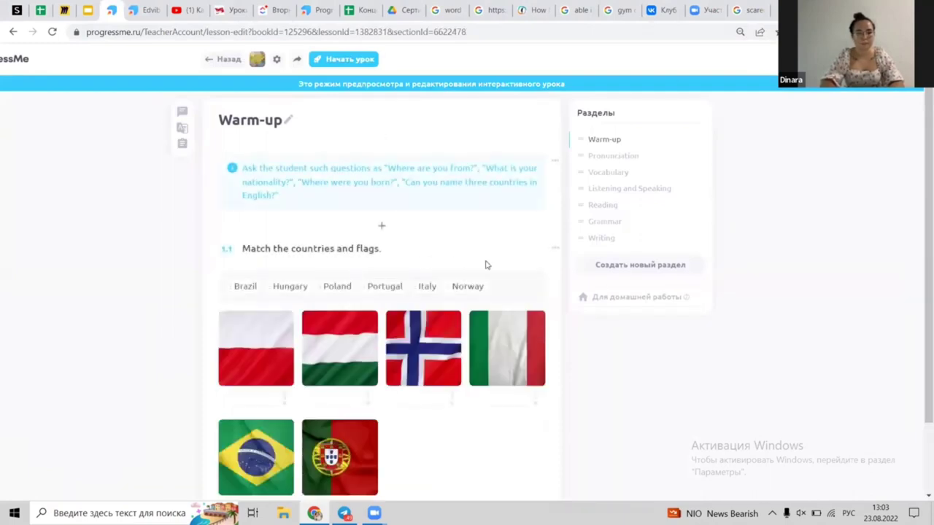
left_click(223, 58)
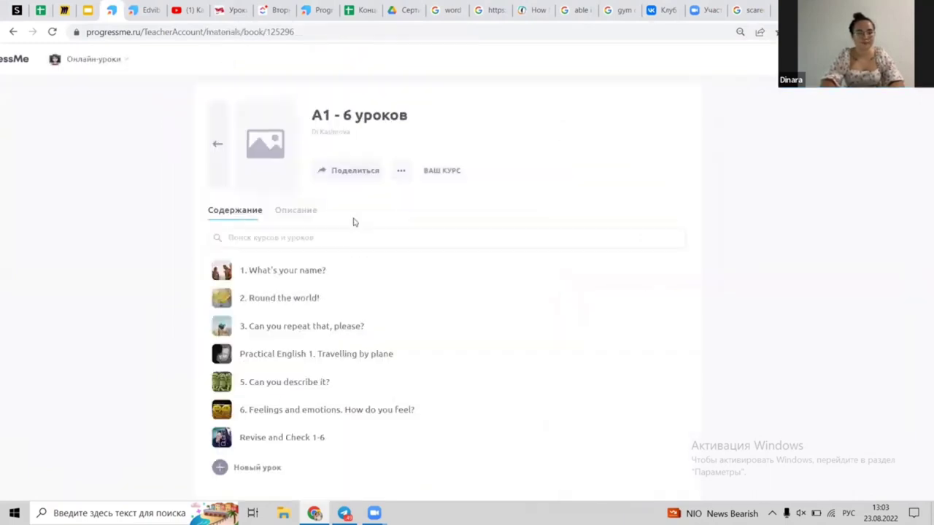
- Open the Vocabulary section of 'Practical English 1. Travelling by plane'
scroll(311, 275, "down", 1)
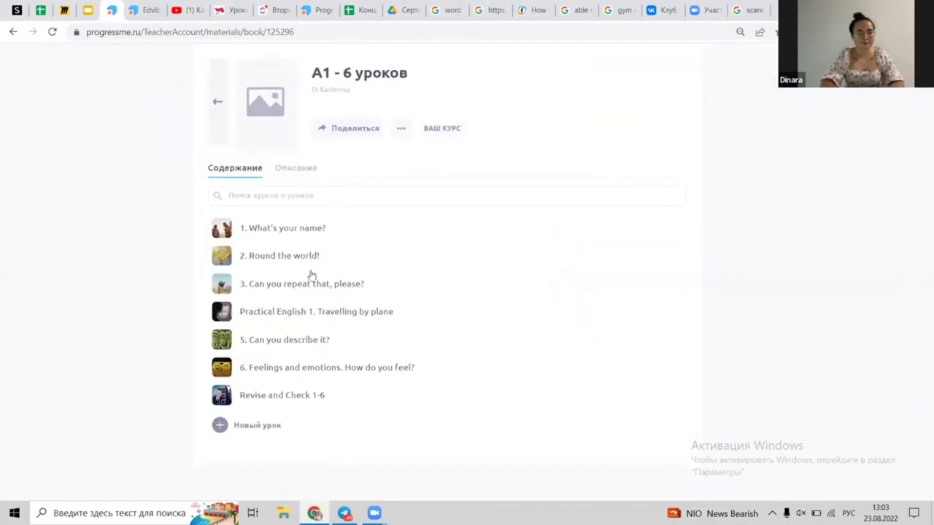
left_click(327, 312)
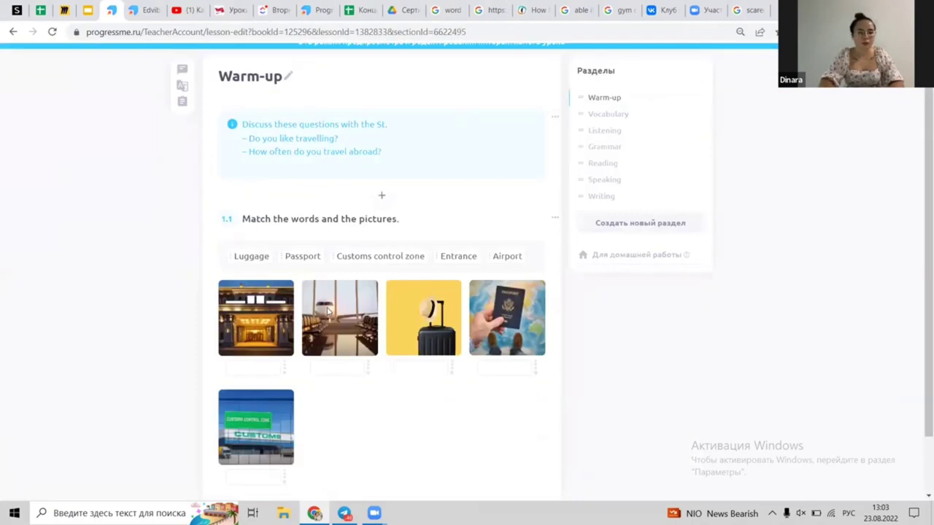
scroll(343, 248, "down", 2)
scroll(605, 158, "up", 3)
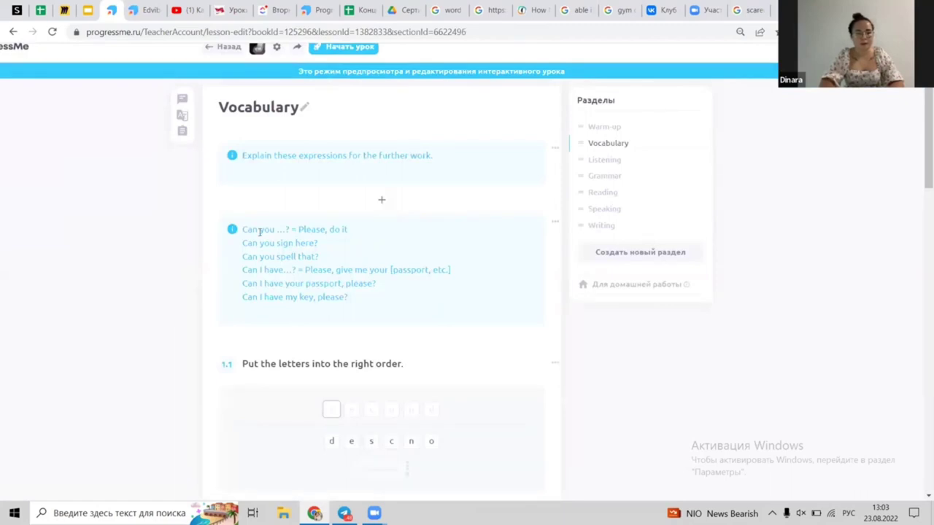
- Select 'Can you' in the first vocabulary expression, then clear the selection
double_click(266, 229)
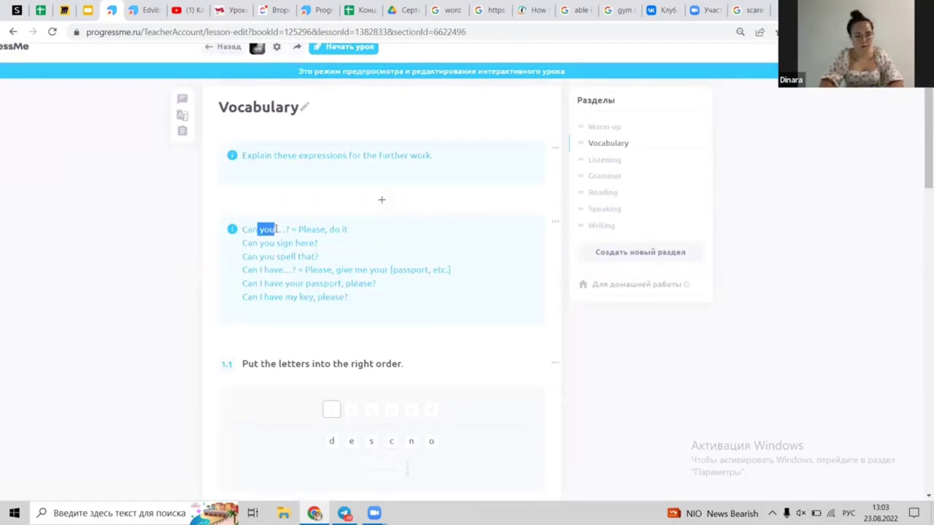
left_click_drag(276, 229, 244, 228)
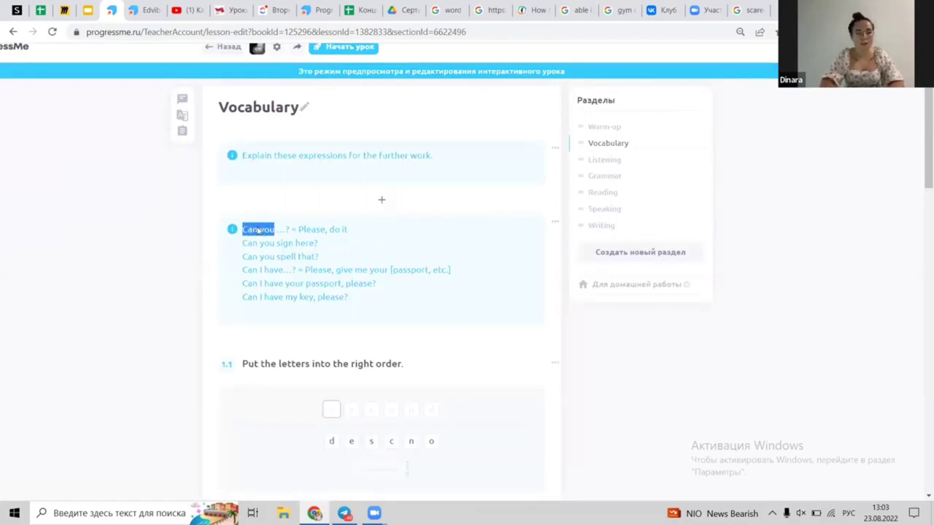
scroll(351, 390, "down", 2)
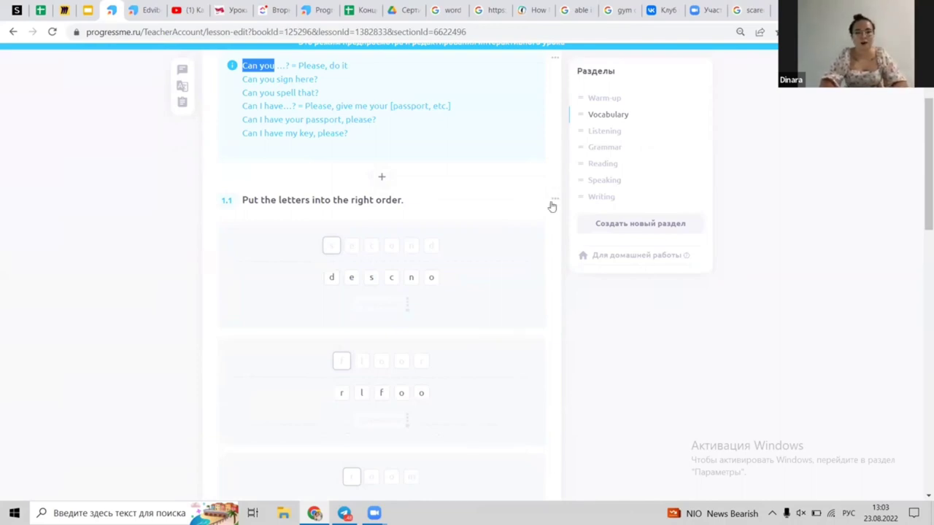
left_click(371, 228)
- Scroll through the Vocabulary exercises down to 1.3 'Complete the conversation with the phrases'
scroll(370, 228, "up", 3)
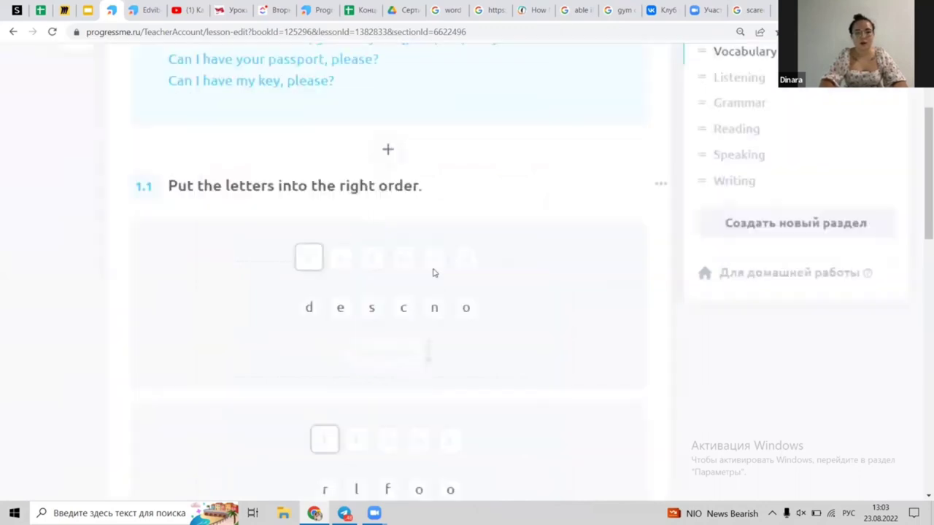
scroll(433, 273, "down", 3)
scroll(318, 254, "up", 5)
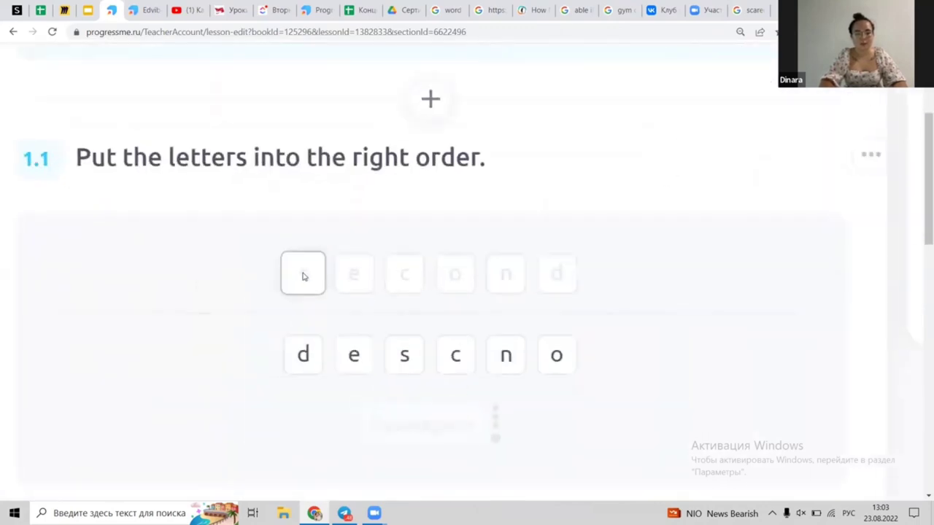
scroll(583, 273, "down", 5)
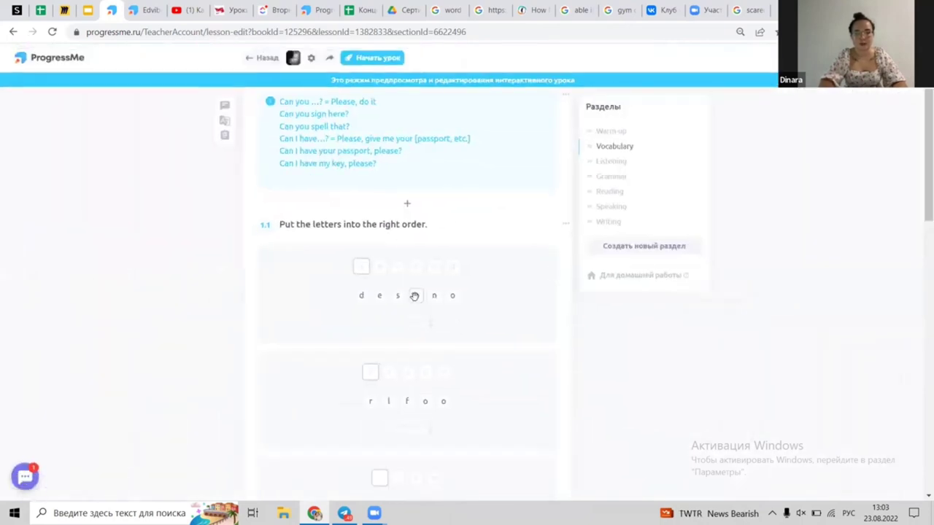
scroll(415, 296, "down", 1)
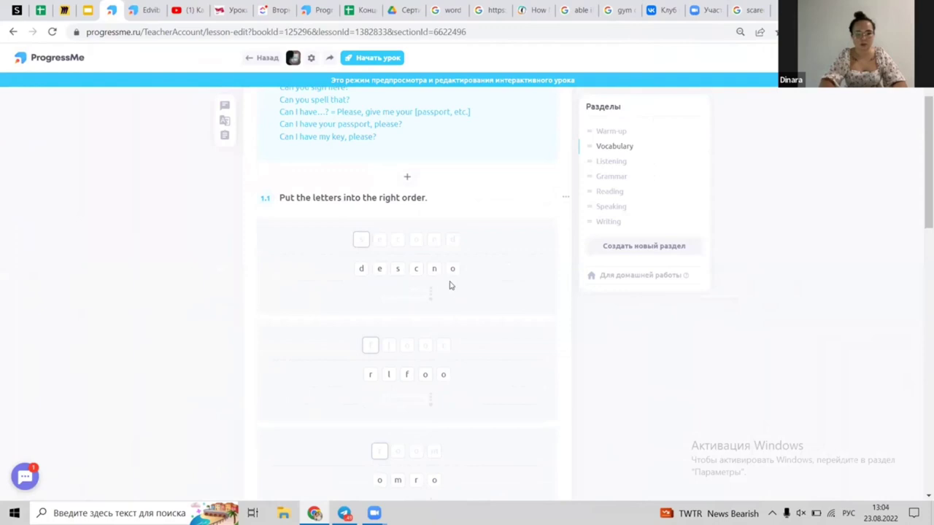
scroll(450, 286, "down", 4)
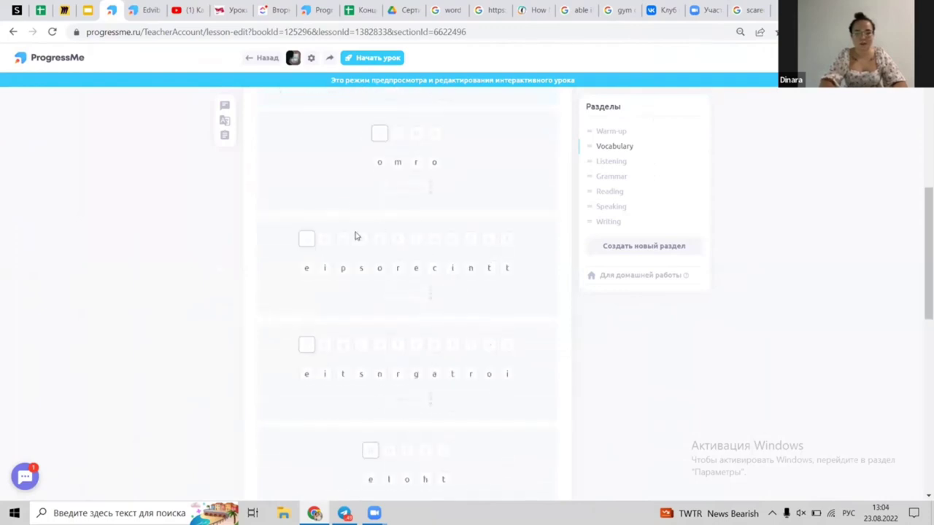
scroll(529, 426, "down", 3)
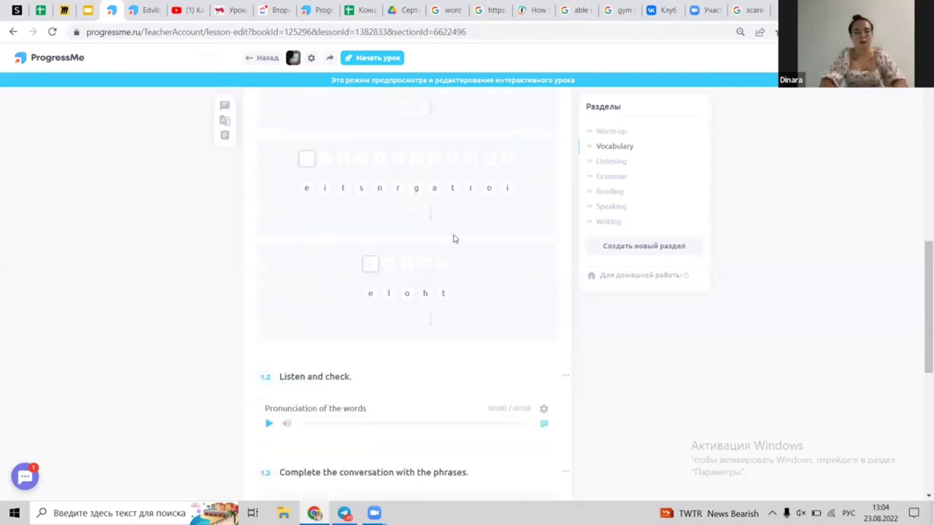
scroll(452, 238, "down", 3)
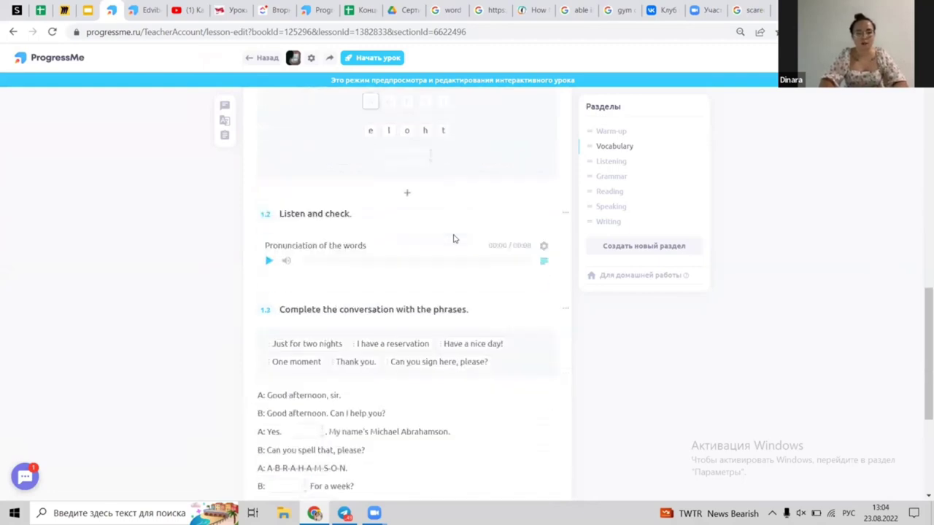
scroll(325, 317, "up", 2)
scroll(382, 390, "down", 4)
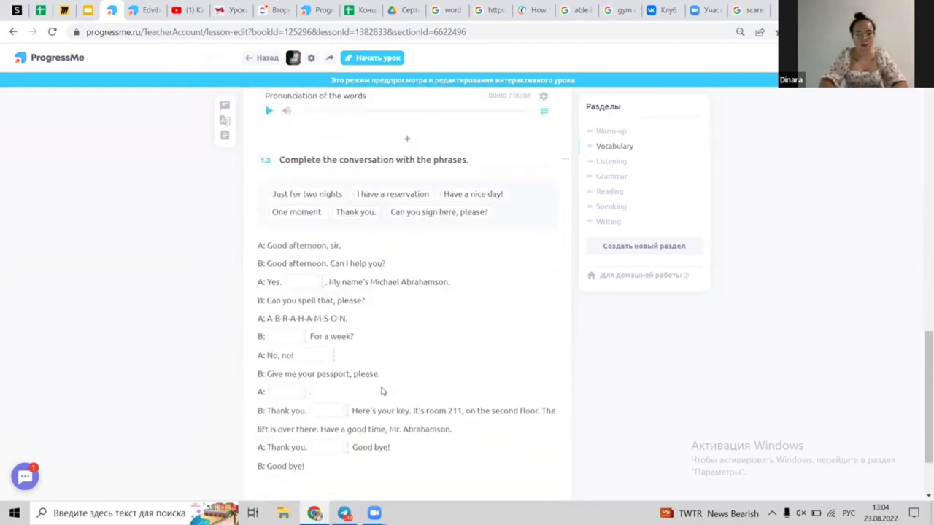
scroll(381, 390, "down", 1)
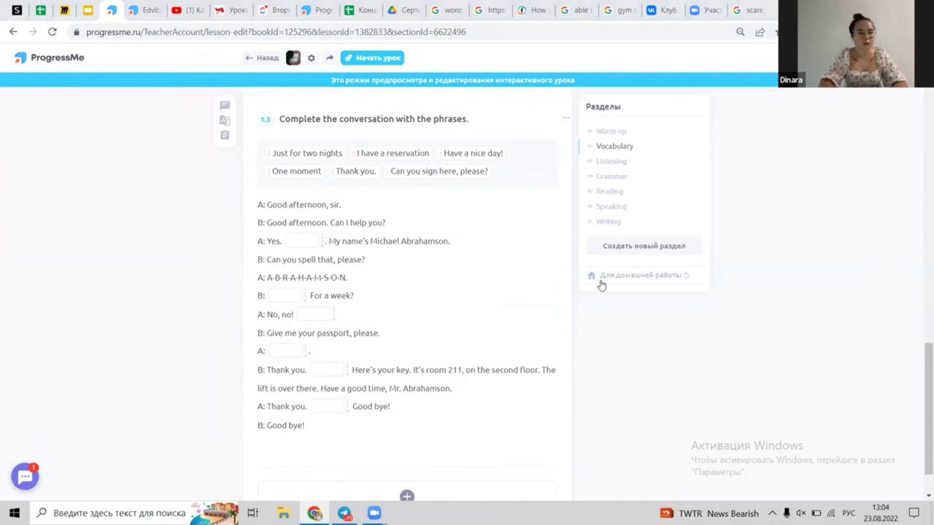
- Open the class's Домашняя работа 'At the gym' and view exercise 1.2's filled video script
left_click(313, 9)
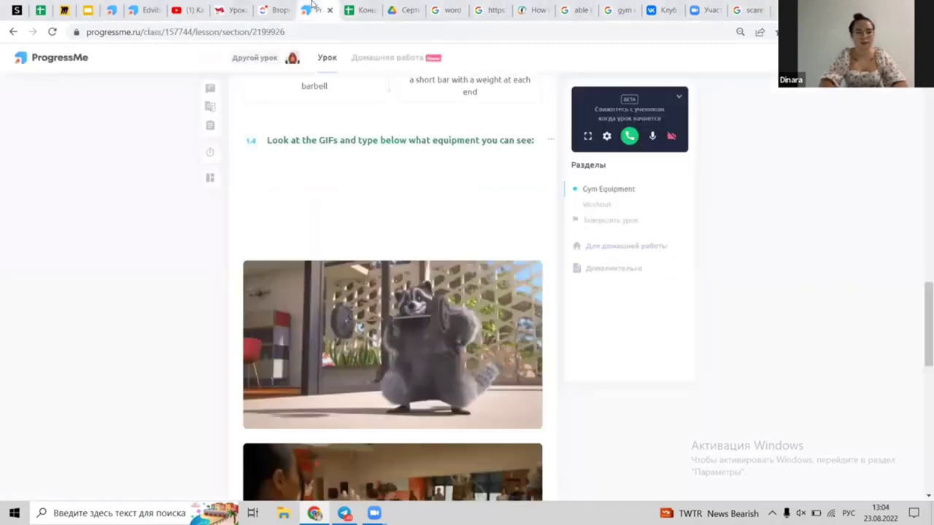
scroll(421, 328, "up", 15)
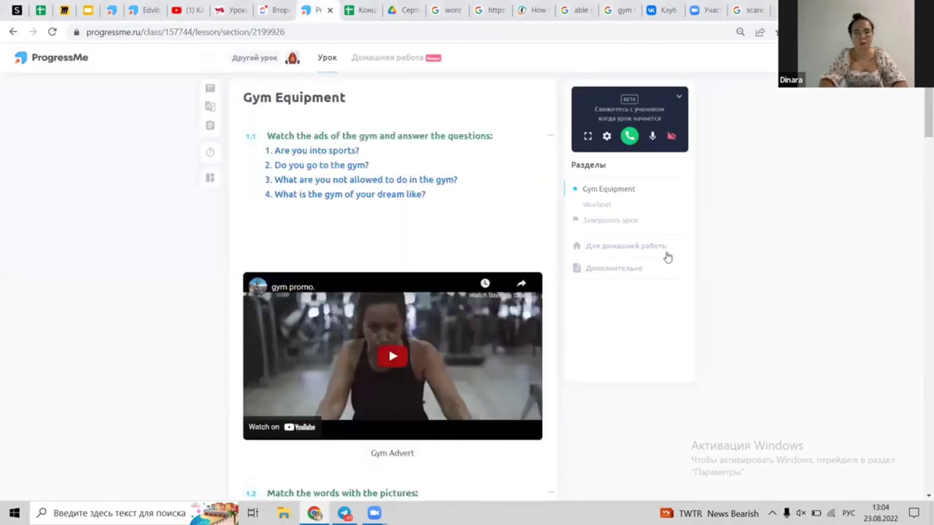
left_click(401, 57)
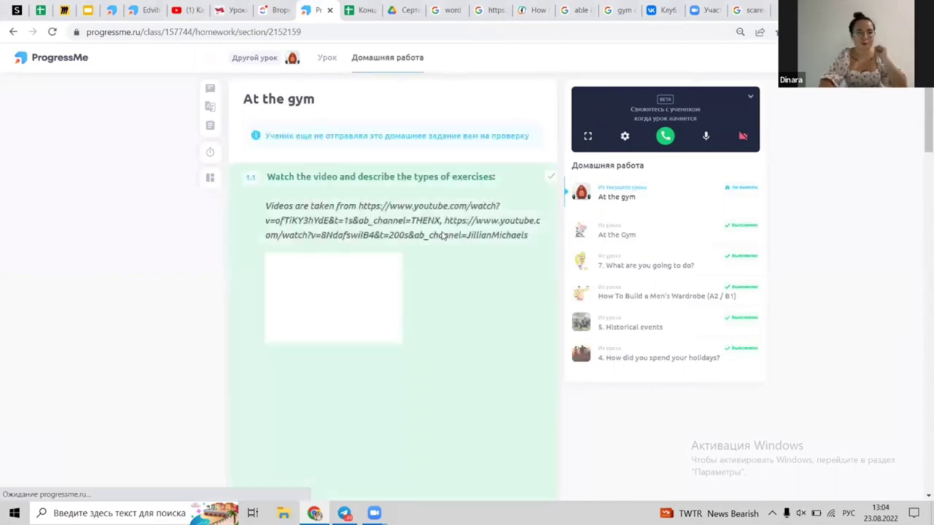
scroll(442, 233, "down", 5)
scroll(442, 232, "down", 3)
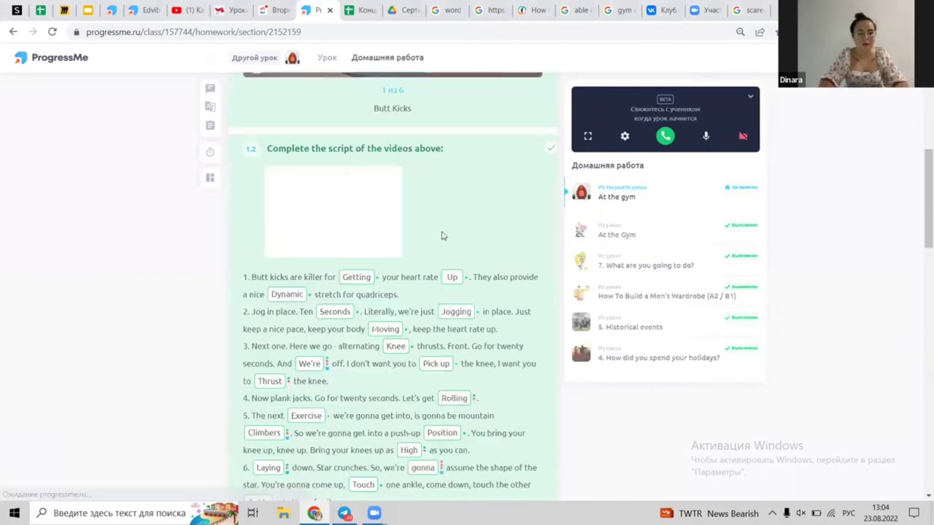
scroll(442, 235, "up", 7)
scroll(442, 236, "down", 4)
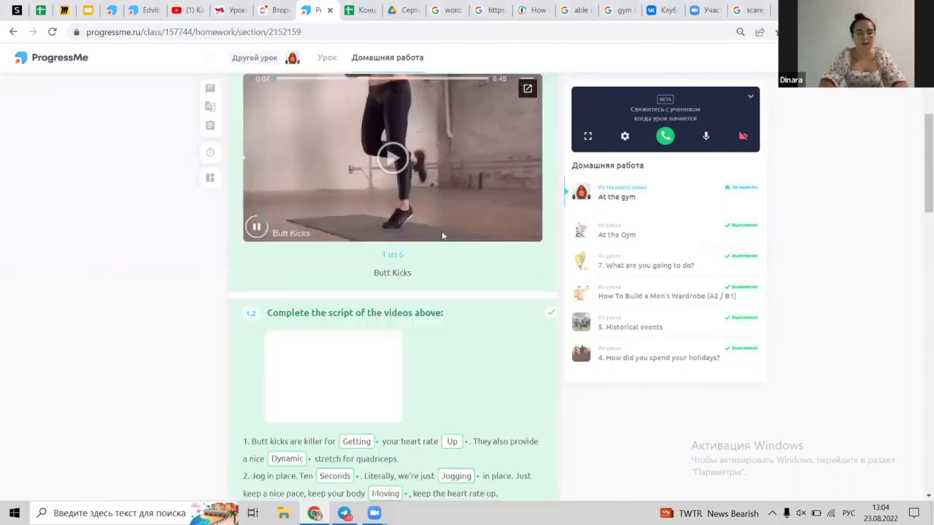
scroll(442, 235, "up", 3)
scroll(374, 421, "down", 6)
scroll(371, 261, "down", 2)
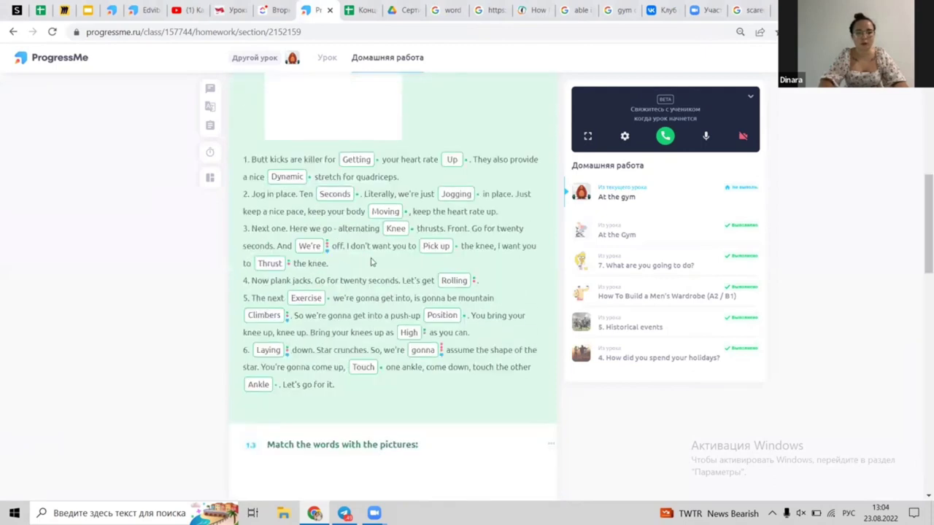
scroll(308, 209, "up", 1)
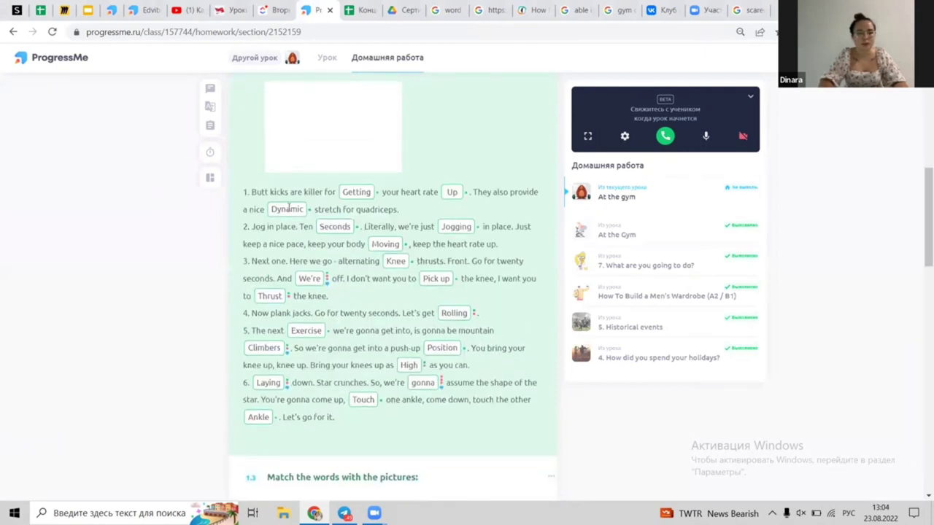
- Look up the translation of 'Dynamic' and hear its pronunciation
double_click(289, 208)
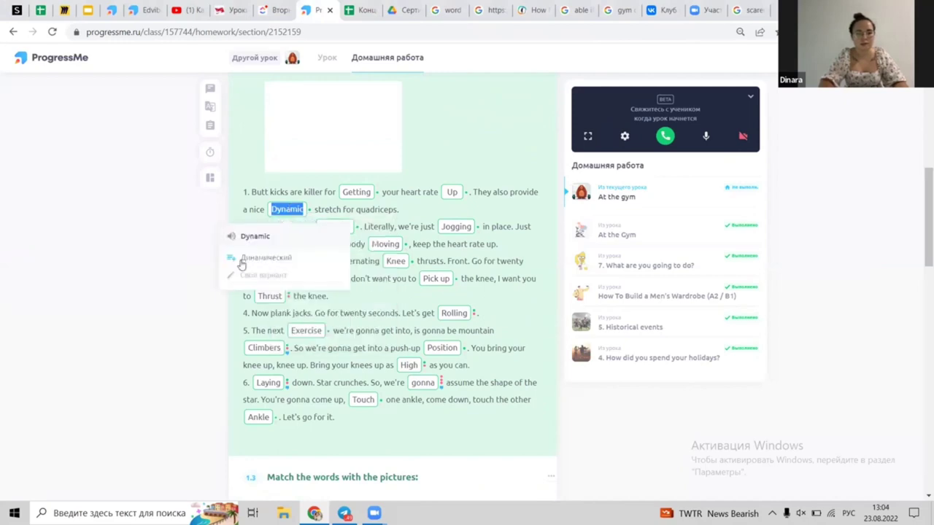
left_click_drag(261, 241, 271, 237)
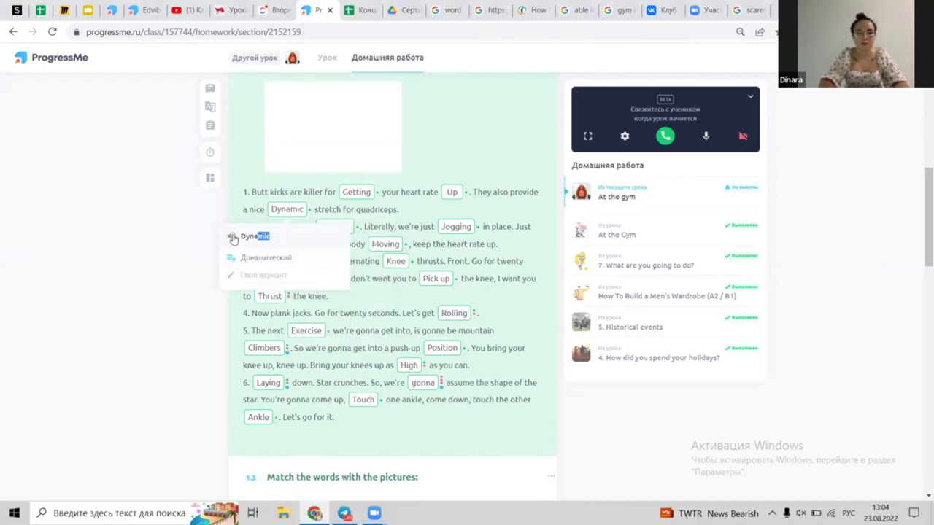
left_click(232, 238)
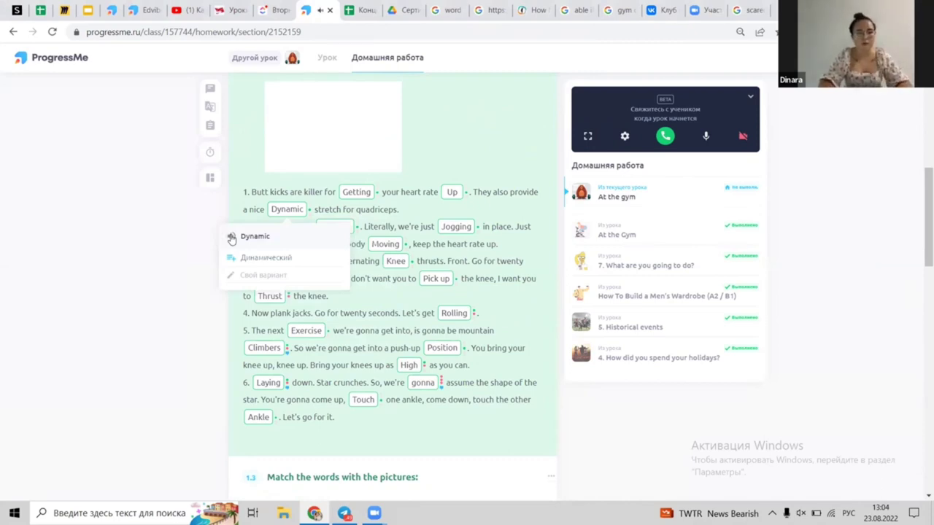
left_click(424, 225)
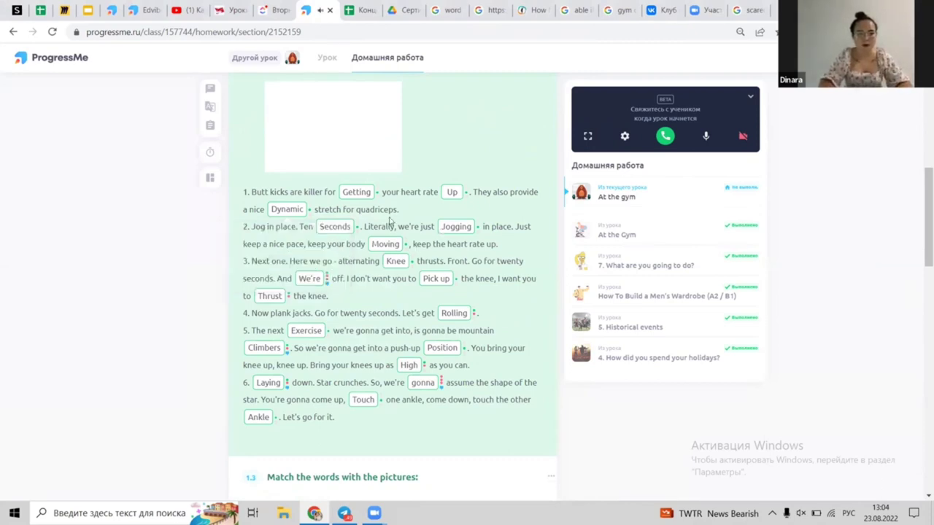
- Look up translations of 'Butt' and 'assume' and hear their pronunciations
double_click(264, 192)
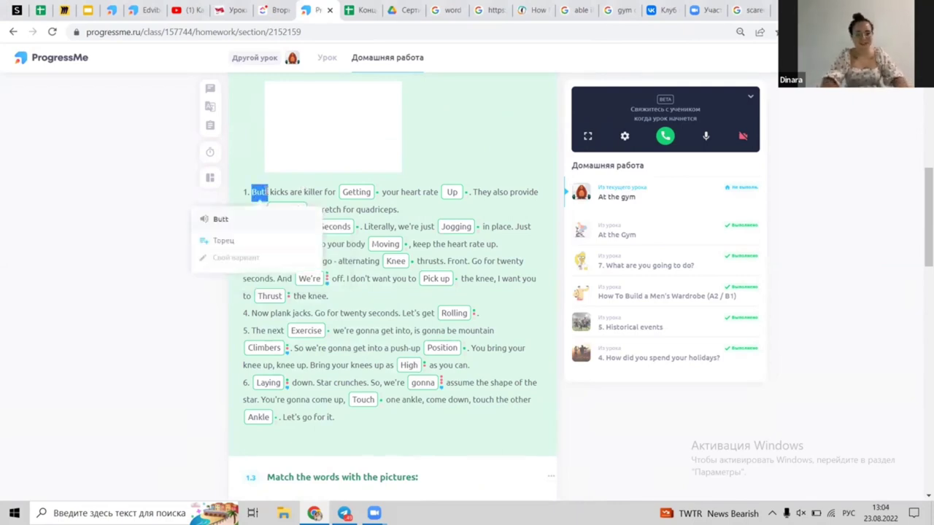
left_click(205, 219)
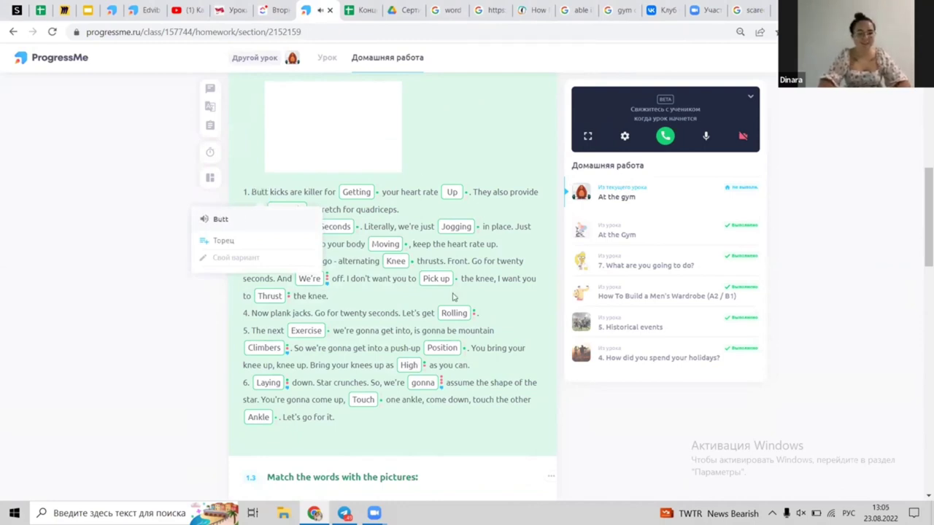
left_click(306, 186)
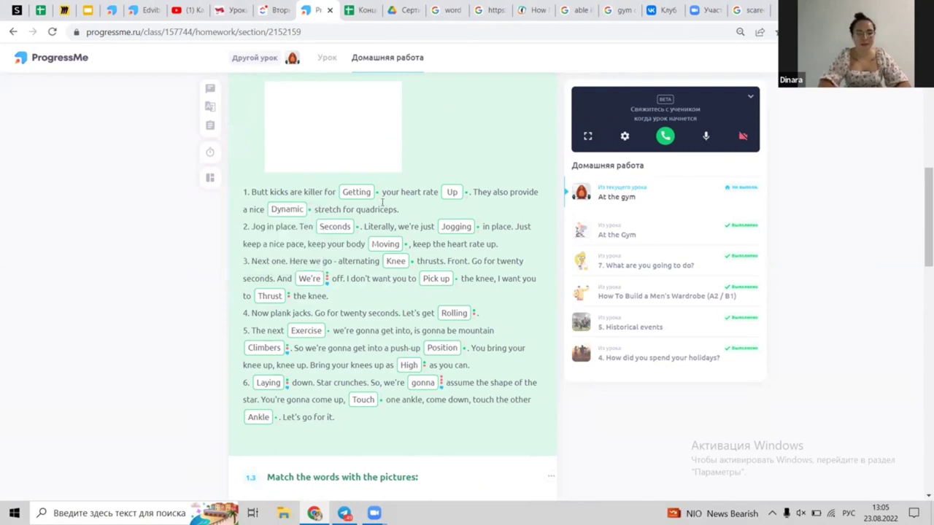
scroll(411, 316, "down", 1)
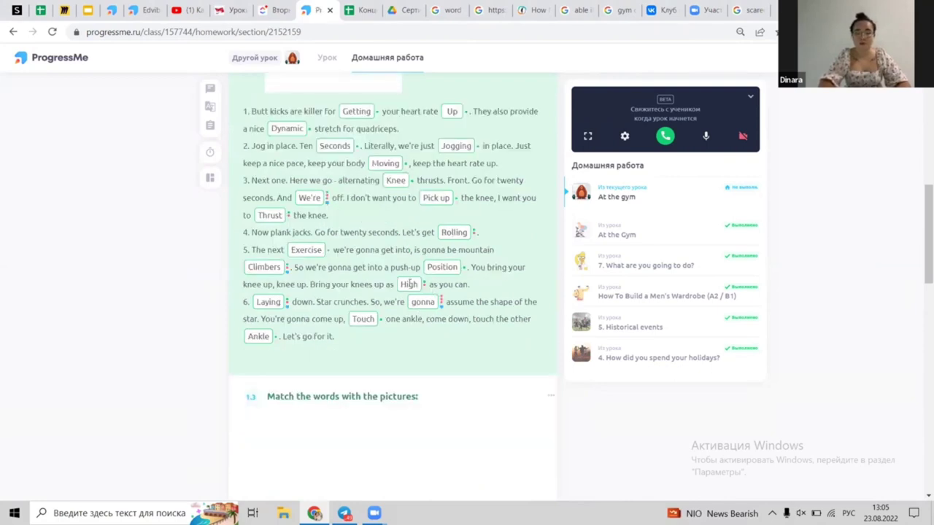
double_click(461, 301)
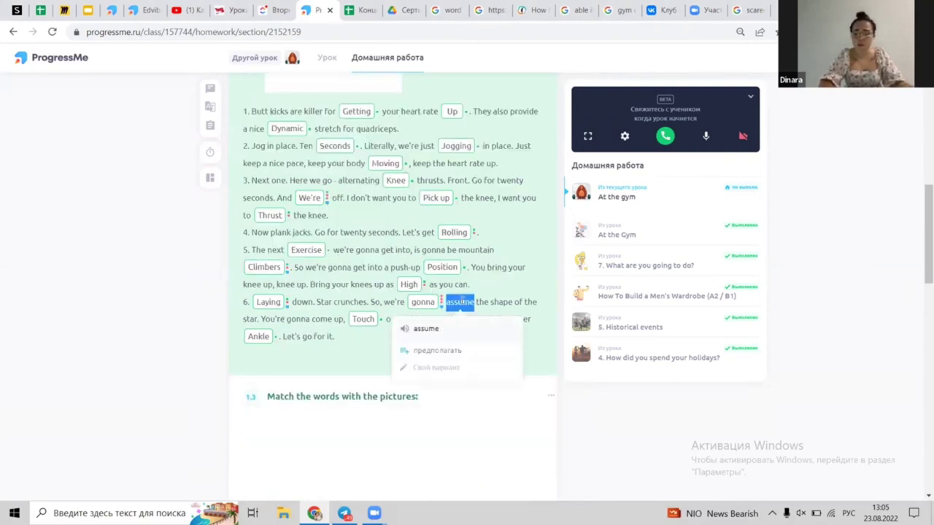
left_click(404, 332)
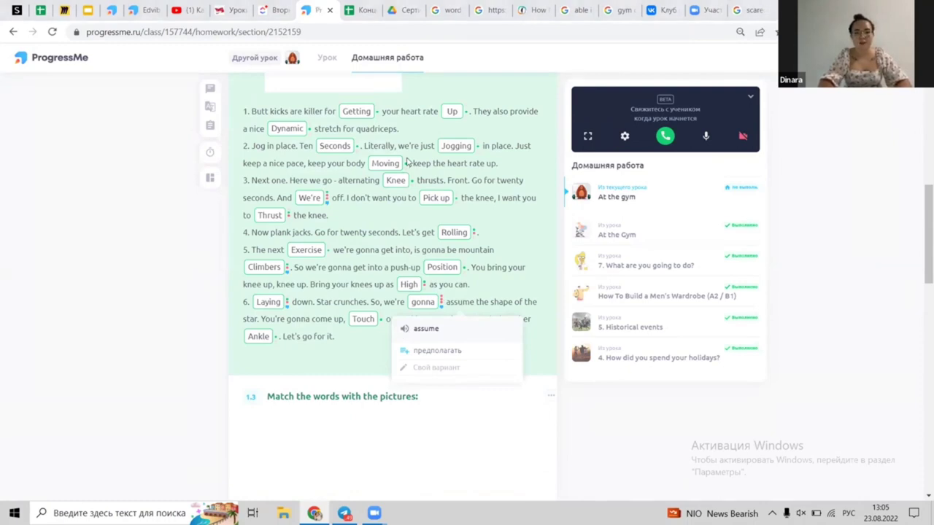
- Translate 'Watch', 'video' and the whole exercise 1.1 heading, then return to the Edvibe preview
scroll(406, 159, "up", 10)
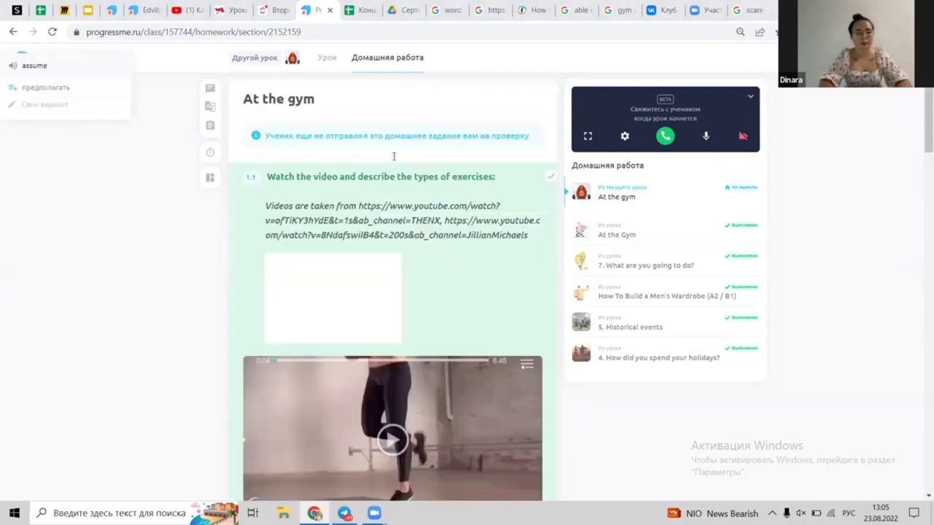
double_click(280, 177)
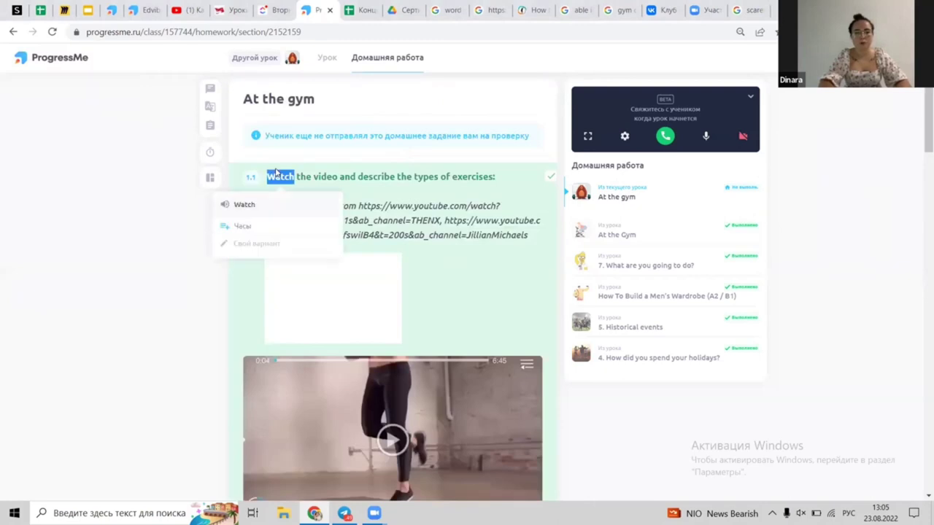
left_click(336, 173)
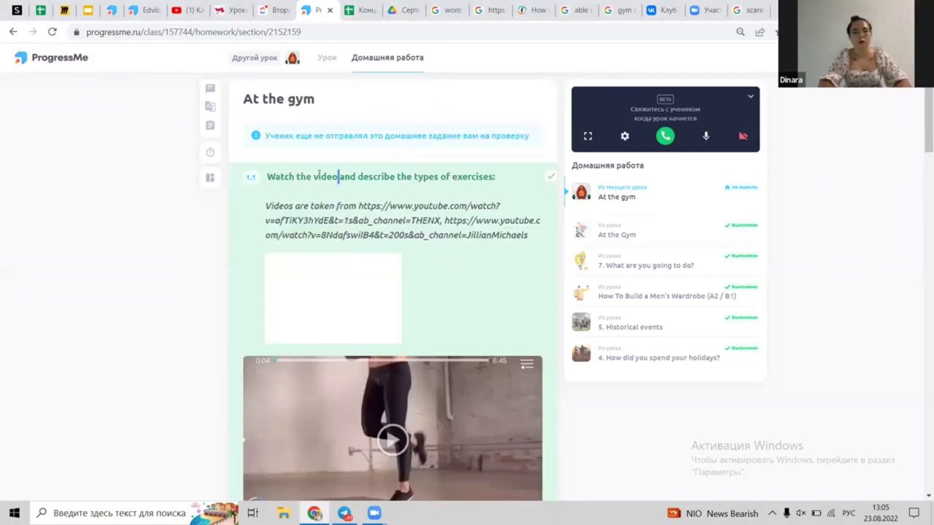
double_click(321, 177)
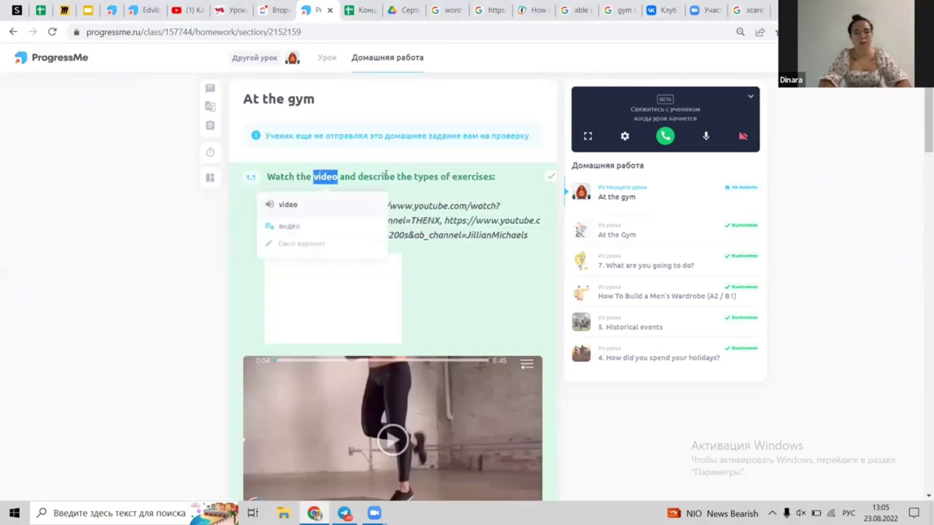
left_click(386, 175)
triple_click(385, 175)
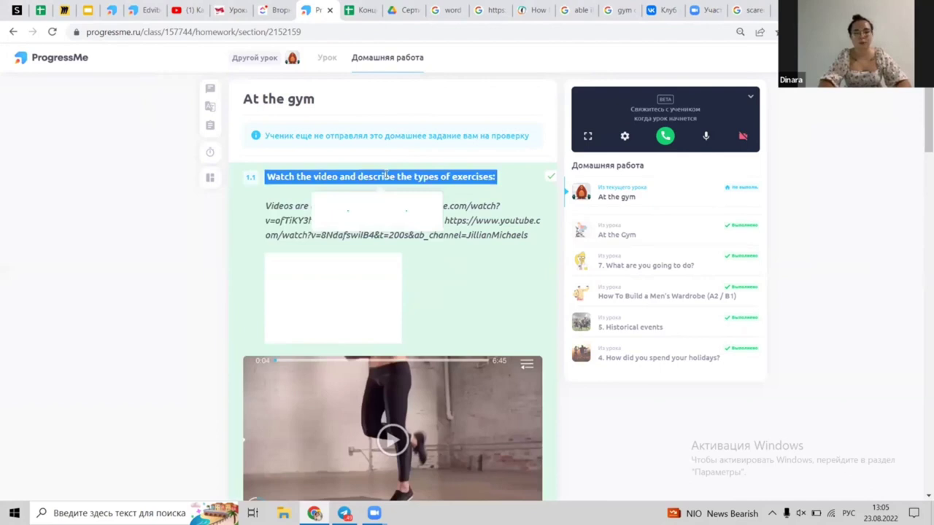
triple_click(385, 175)
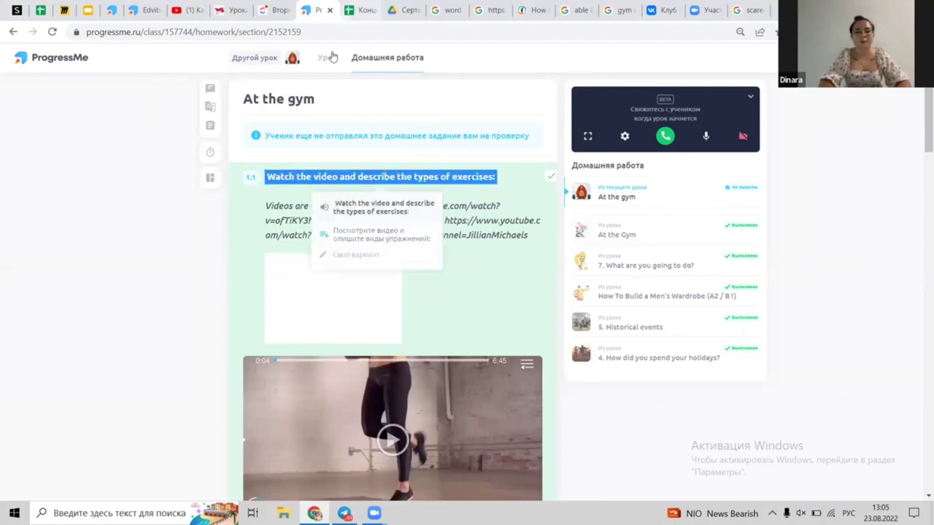
left_click(144, 7)
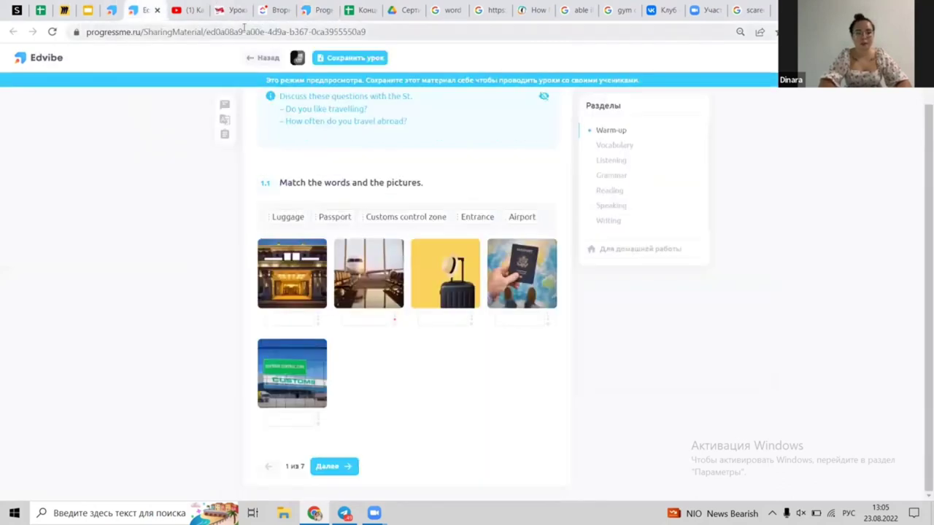
- Check the presentation's 'Полезные ссылки' slide and return to the 30-video ProgressMe tutorial playlist
left_click(182, 10)
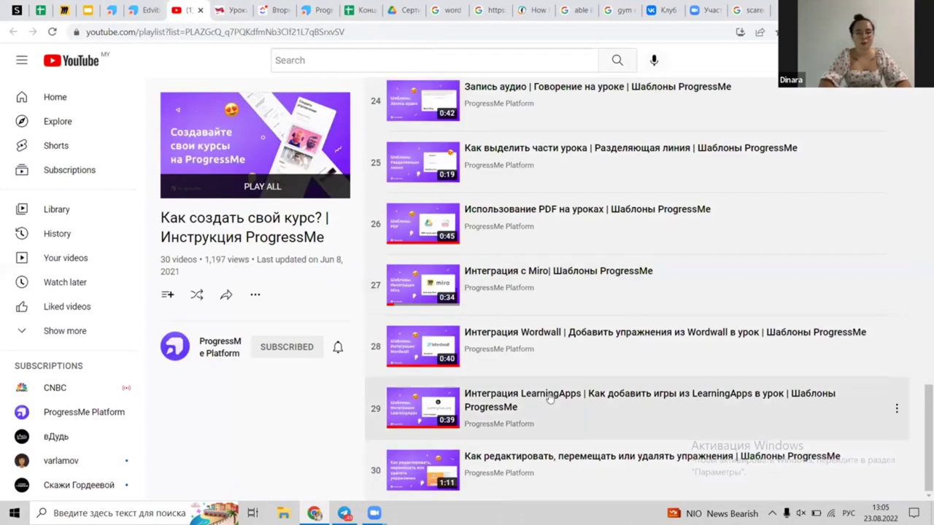
scroll(551, 397, "up", 20)
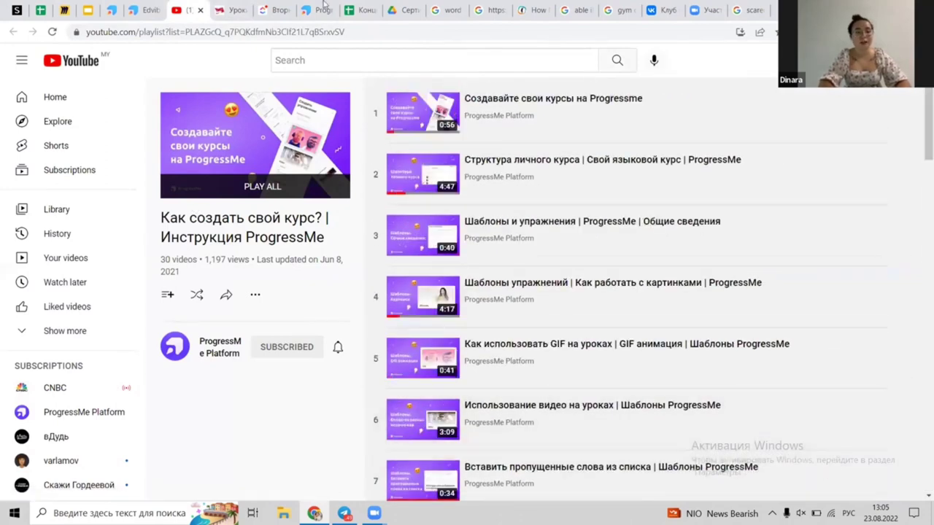
left_click(85, 6)
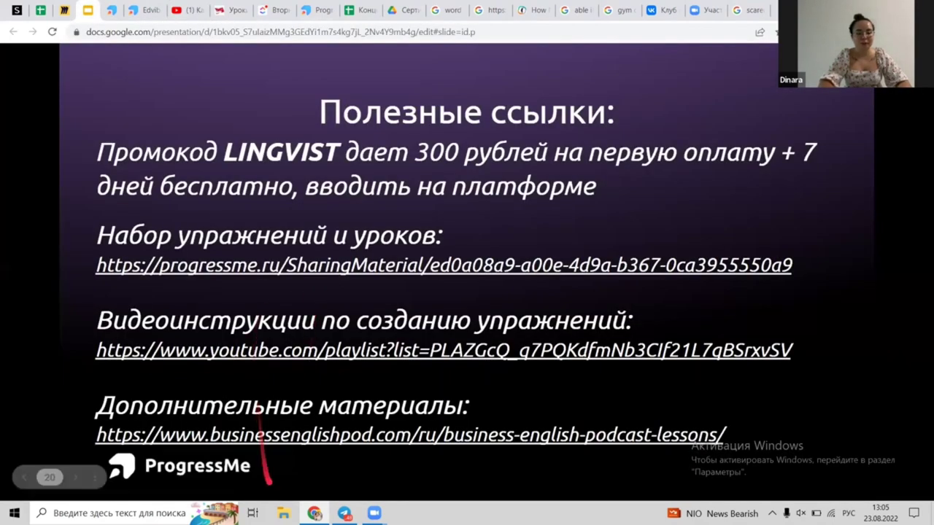
left_click(196, 7)
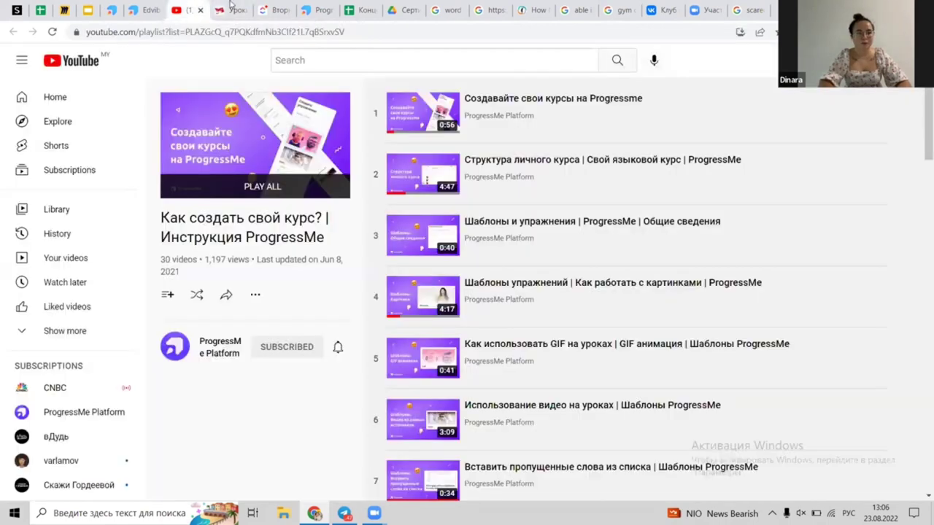
- Browse the Business English Pod lesson list, then translate 'exercises' as 'упражнения' in the homework
left_click(229, 8)
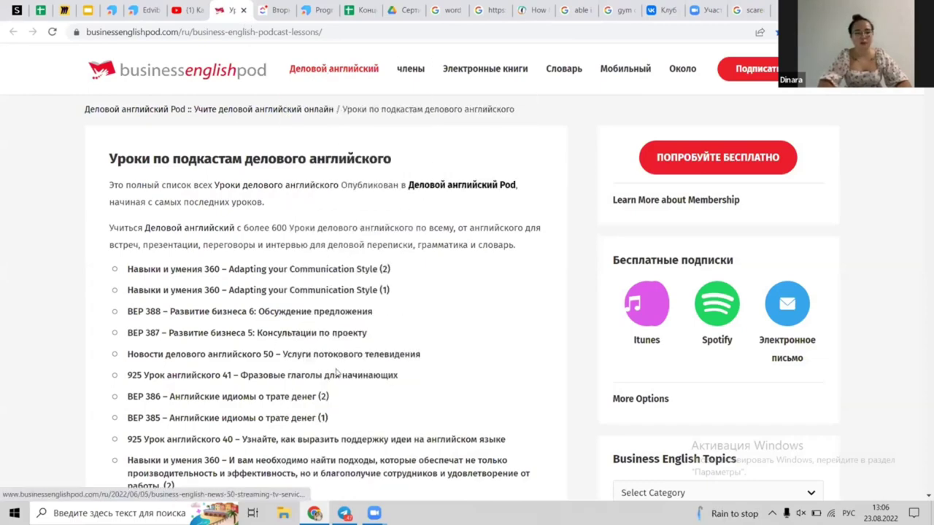
scroll(336, 374, "down", 15)
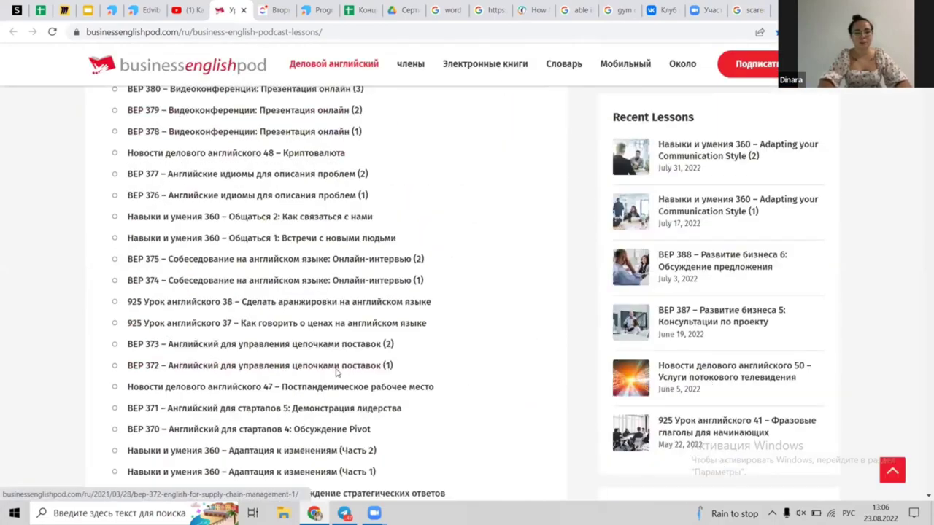
scroll(336, 373, "down", 15)
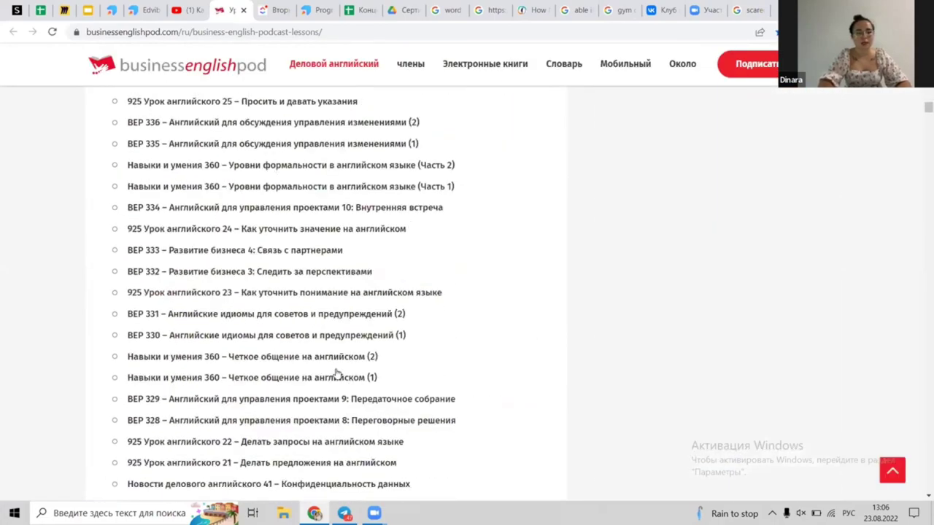
scroll(336, 373, "down", 4)
scroll(336, 374, "up", 20)
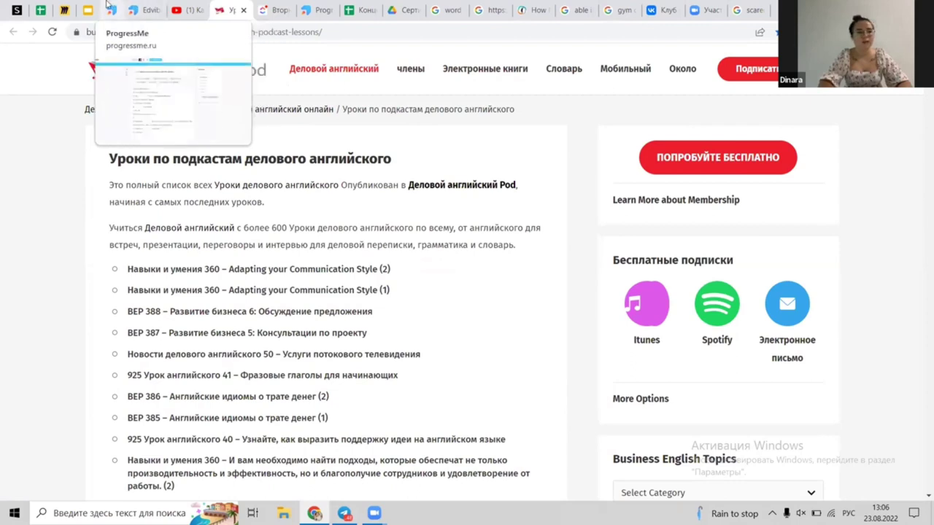
left_click(319, 10)
double_click(471, 175)
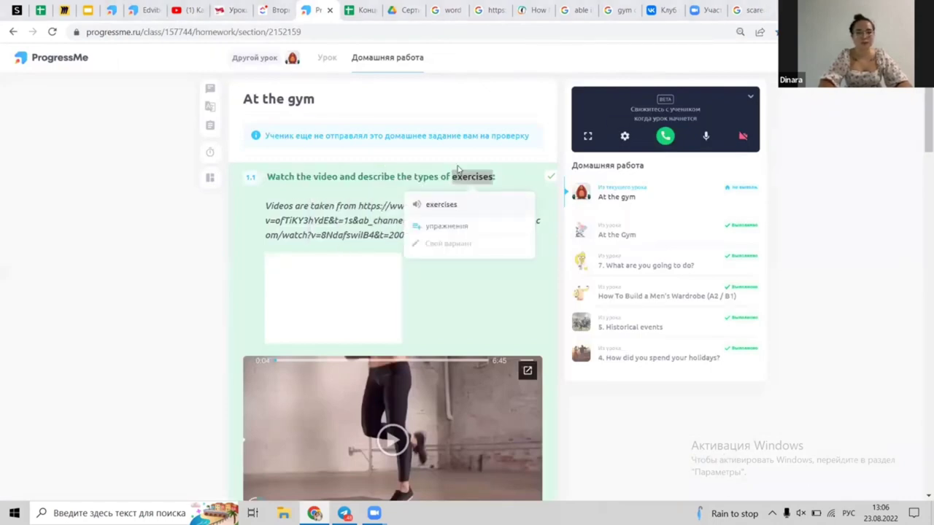
- Translate the video source links paragraph in the At the gym homework
triple_click(326, 206)
left_click(326, 206)
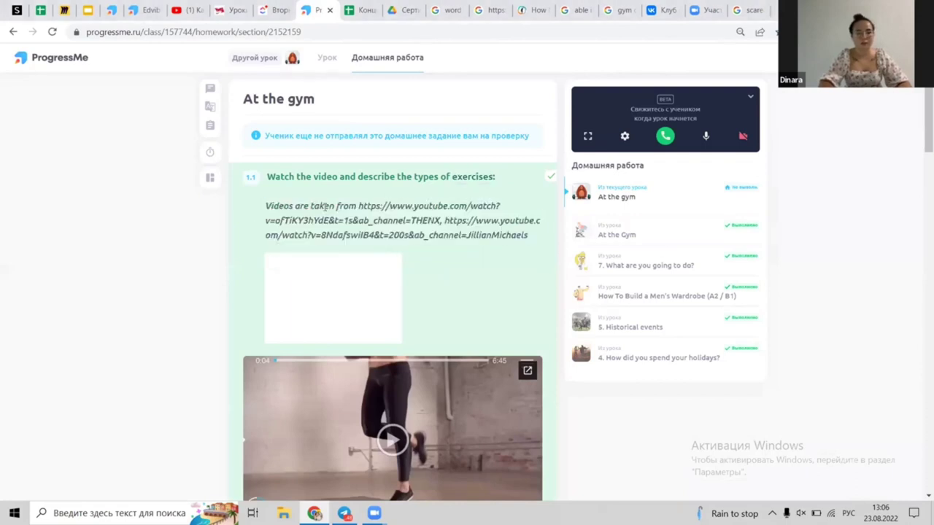
triple_click(324, 208)
left_click(322, 209)
- Look up 'Knee' ('Колено') in the gym script, hear it, and scroll back to the top
scroll(323, 206, "down", 4)
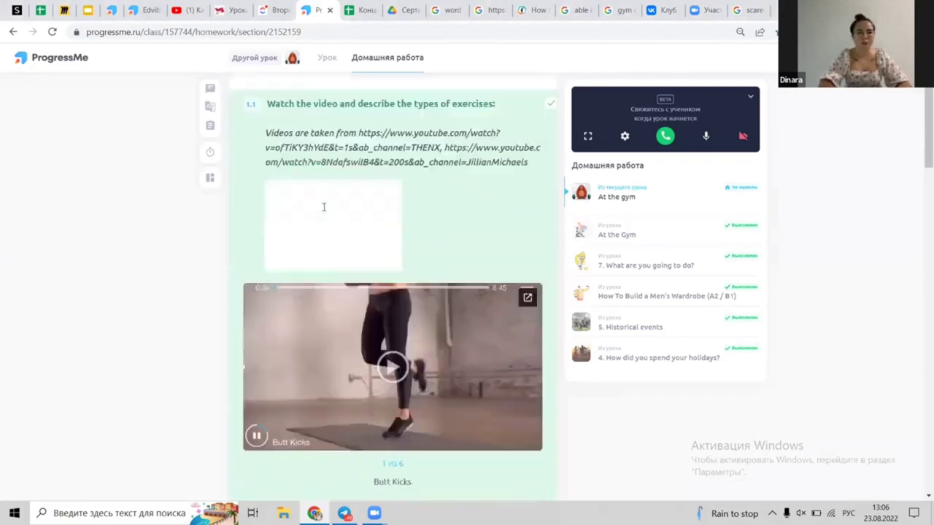
scroll(372, 292, "down", 3)
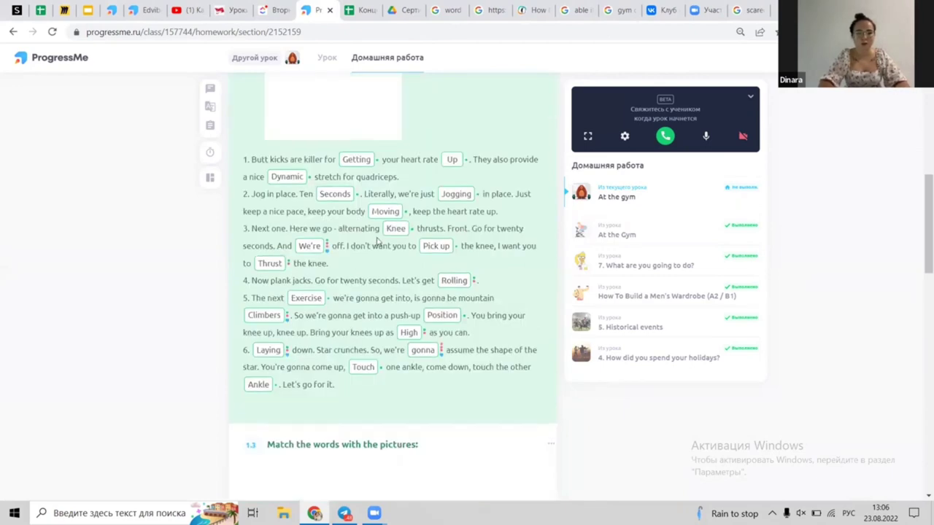
double_click(395, 229)
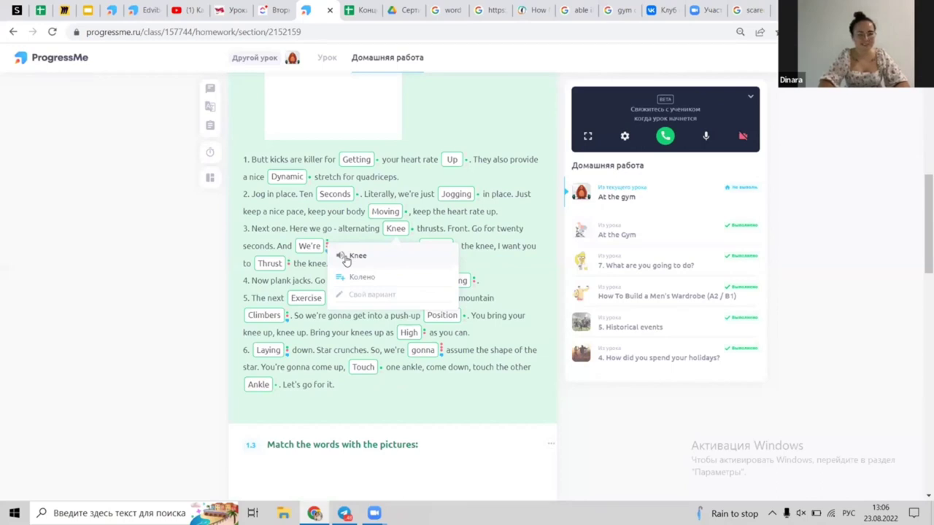
left_click(343, 256)
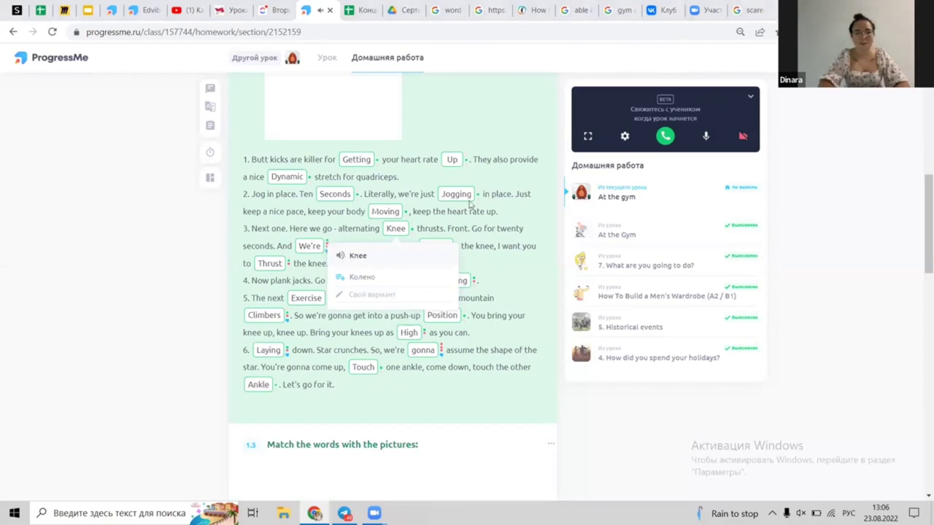
scroll(292, 179, "up", 5)
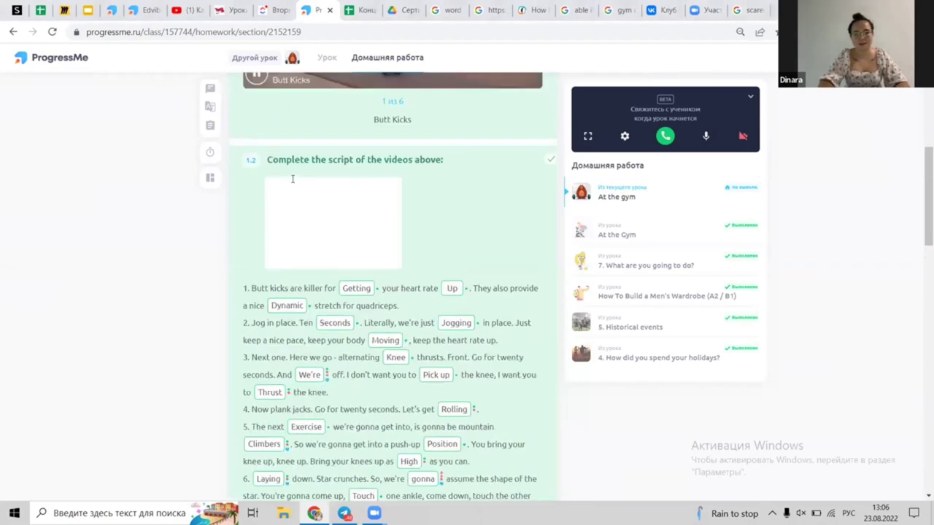
scroll(292, 178, "up", 5)
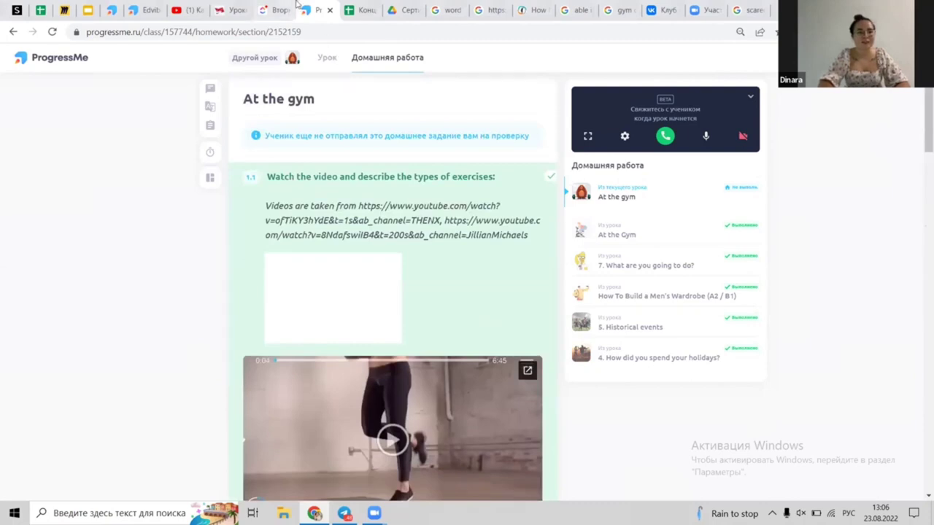
- Open the BEP 381 partnership collocations lesson and scroll to its listening questions
left_click(232, 9)
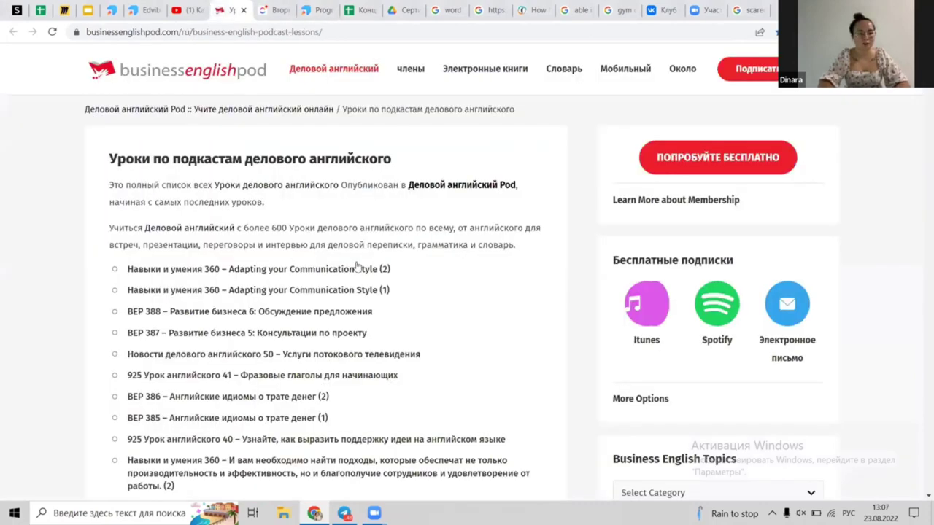
scroll(357, 267, "down", 3)
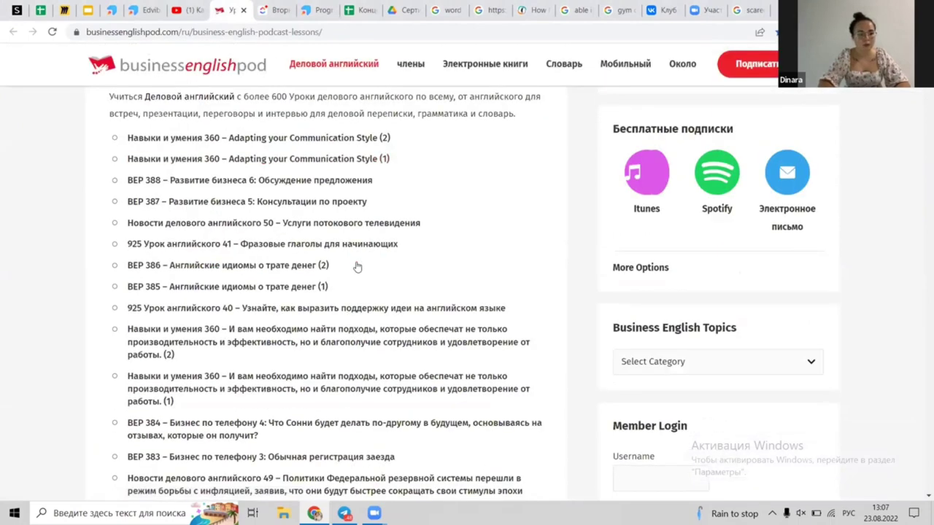
scroll(357, 267, "down", 1)
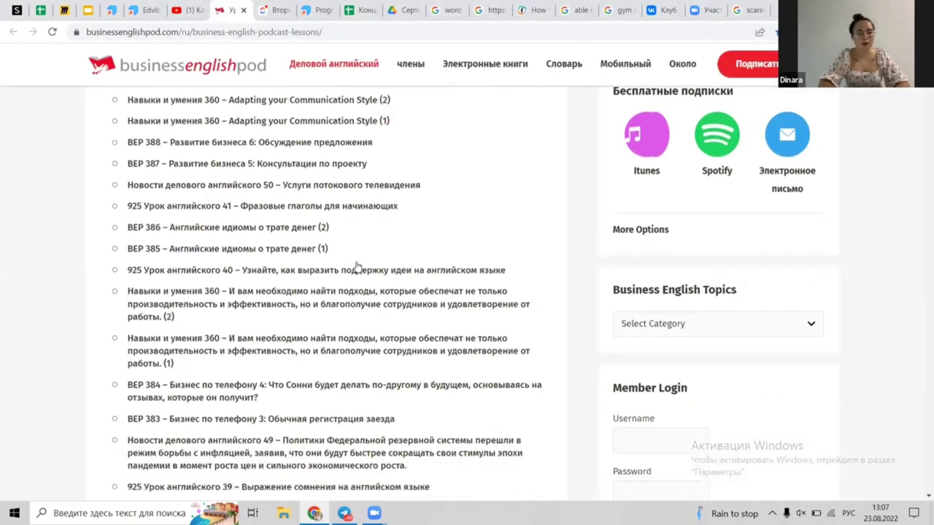
scroll(357, 267, "down", 2)
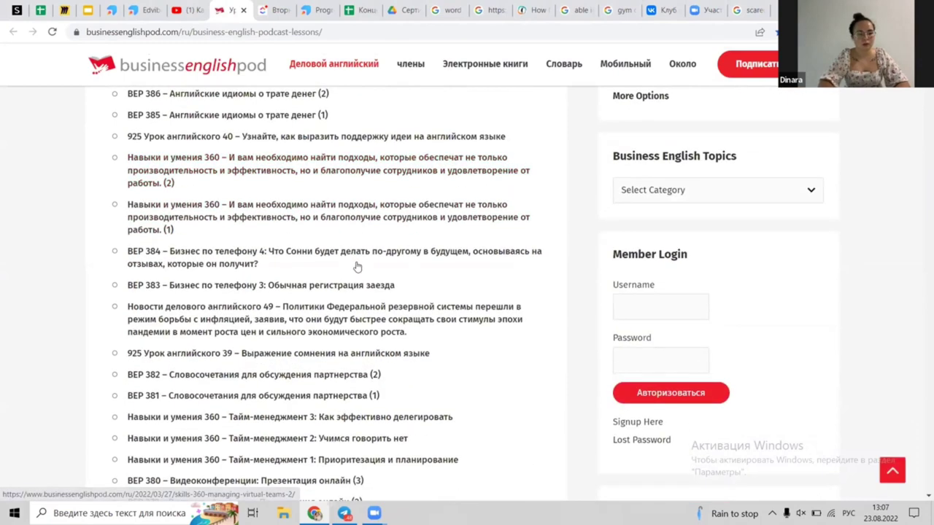
scroll(358, 267, "down", 2)
left_click(310, 311)
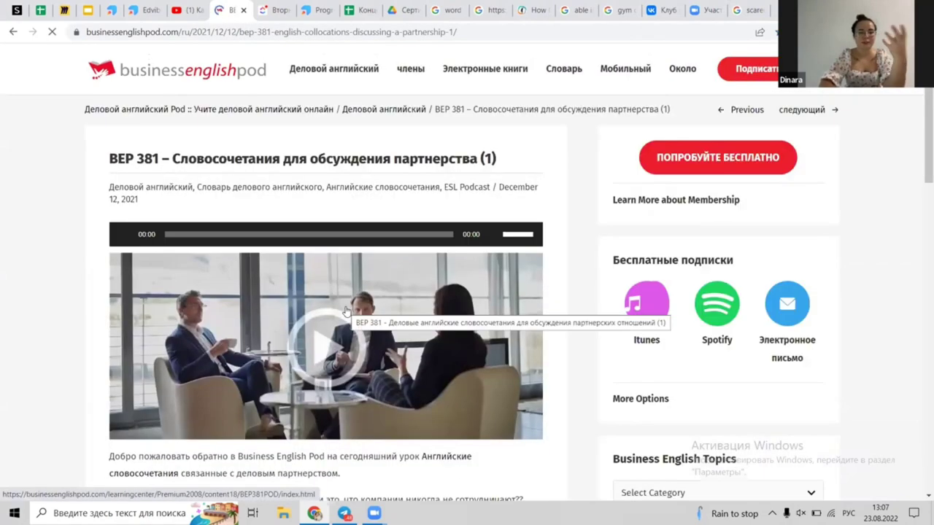
scroll(347, 311, "down", 2)
scroll(348, 310, "down", 8)
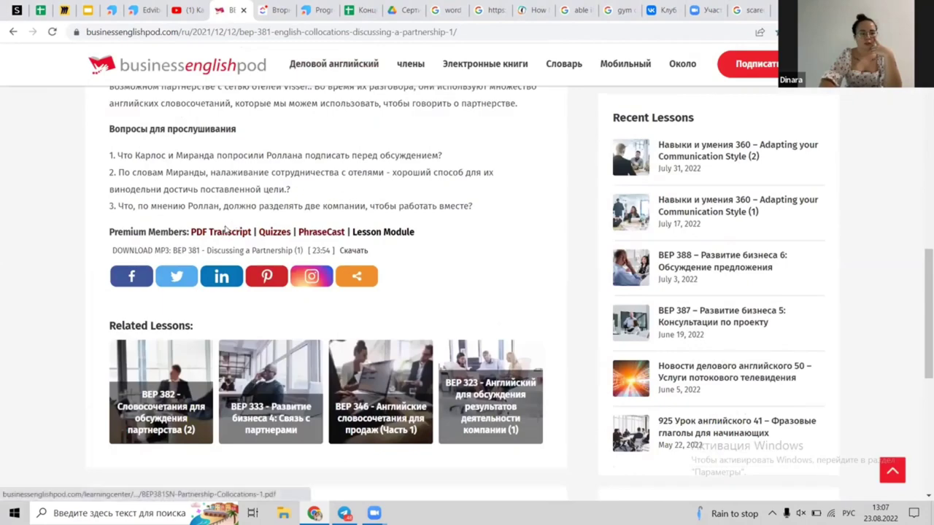
- Read through the 13-page BEP381 PDF transcript, then return to the Edvibe plane-travel preview
left_click(225, 232)
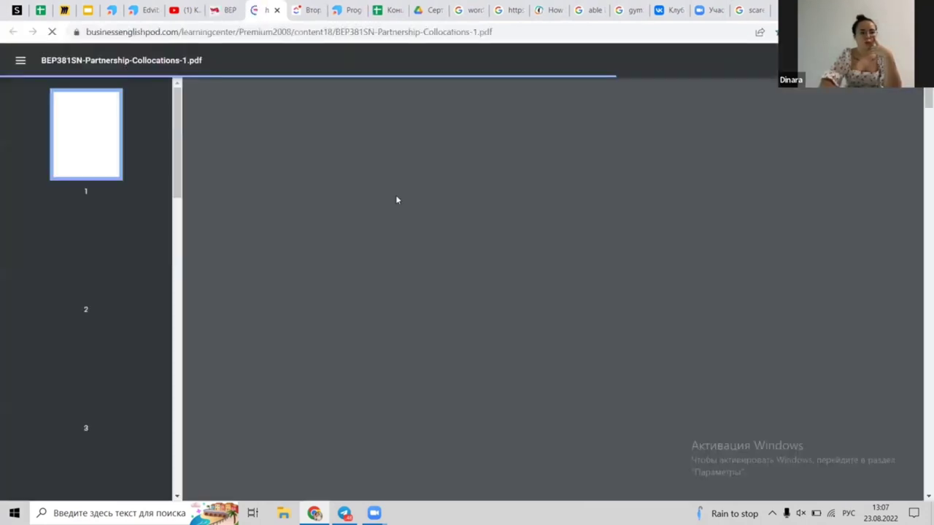
scroll(398, 201, "down", 1)
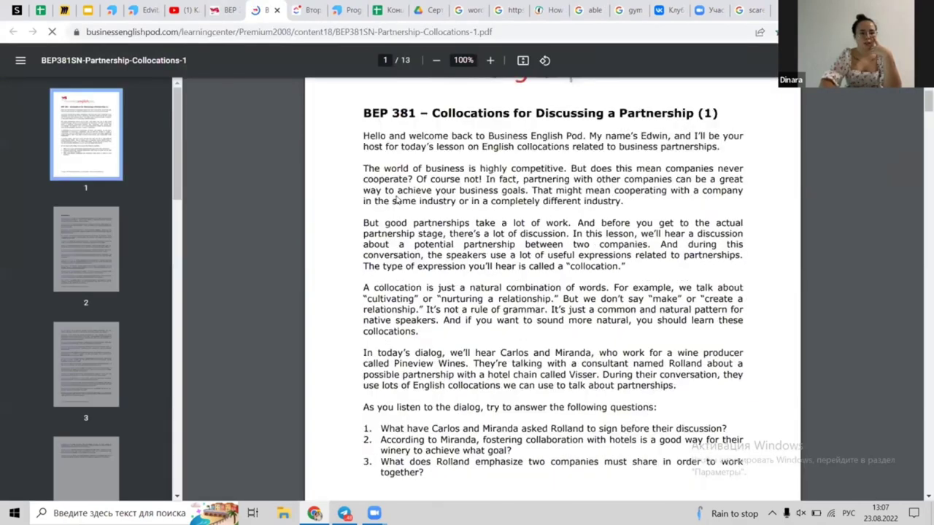
scroll(397, 200, "down", 2)
scroll(397, 200, "down", 10)
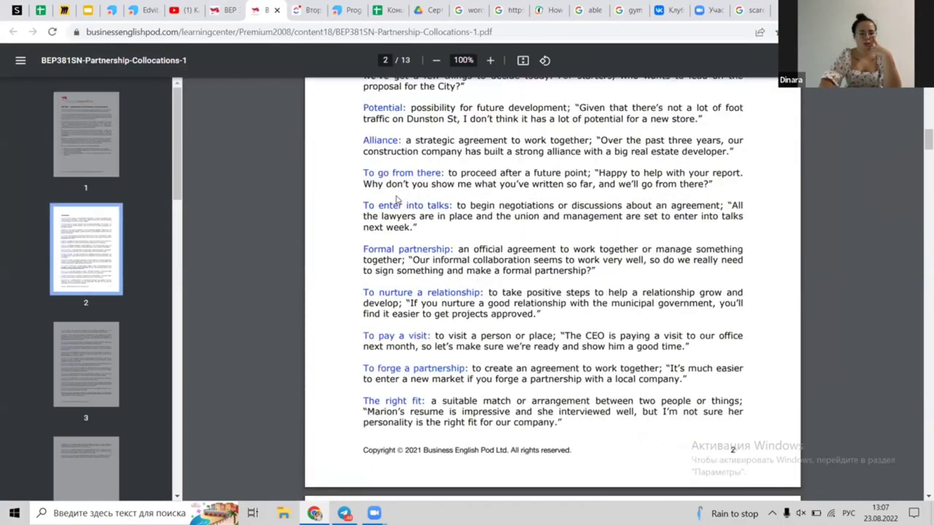
scroll(398, 201, "up", 3)
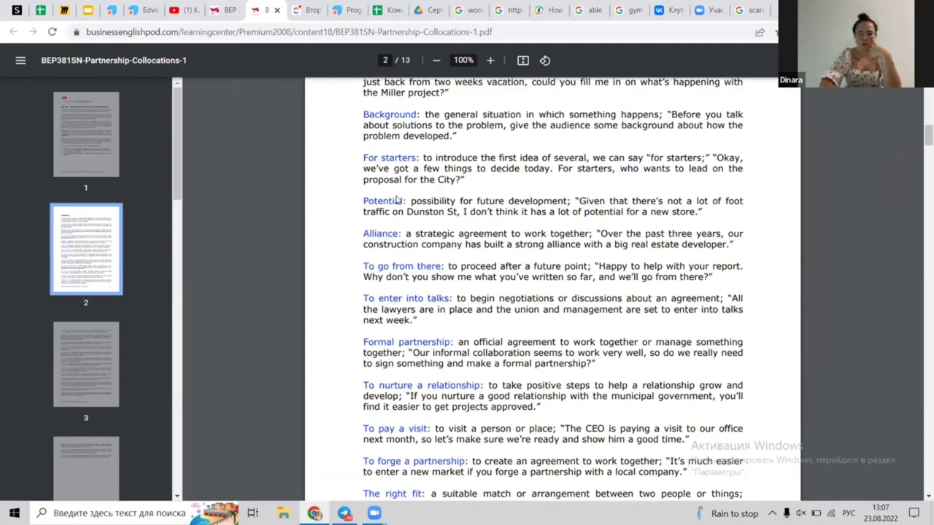
scroll(398, 200, "down", 10)
scroll(397, 201, "down", 10)
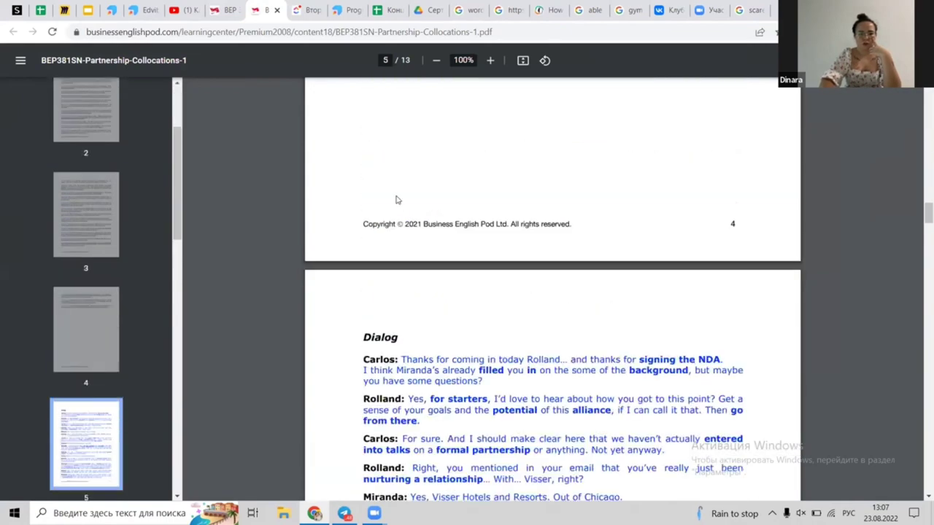
scroll(398, 200, "down", 3)
scroll(398, 200, "down", 5)
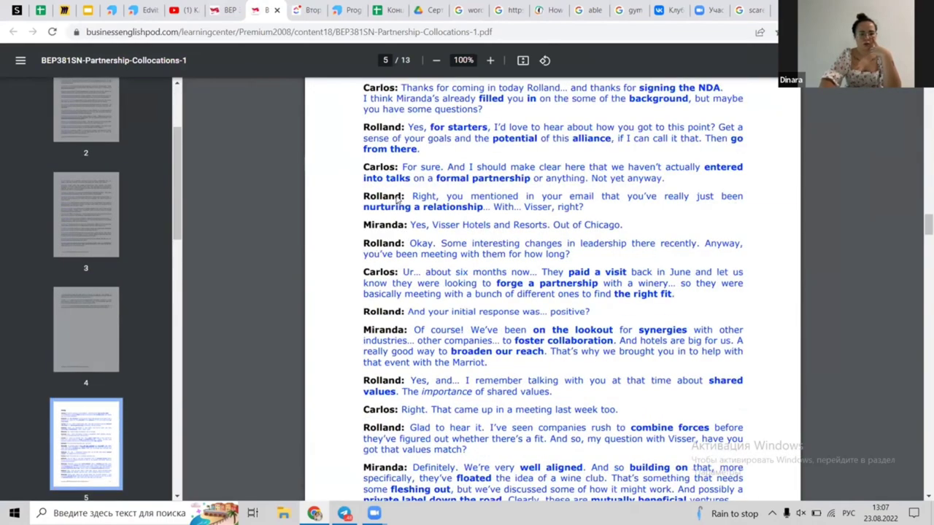
scroll(398, 201, "down", 15)
scroll(397, 200, "up", 12)
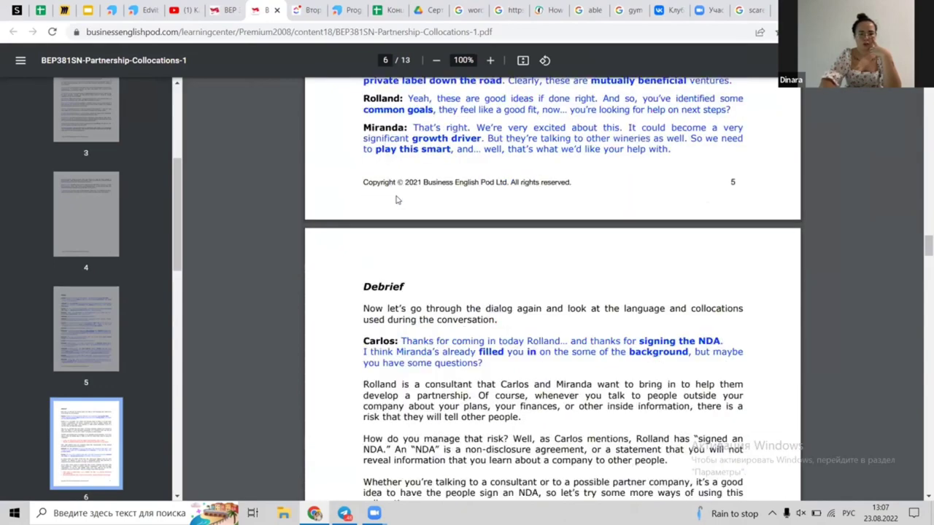
scroll(397, 200, "down", 15)
scroll(398, 200, "down", 5)
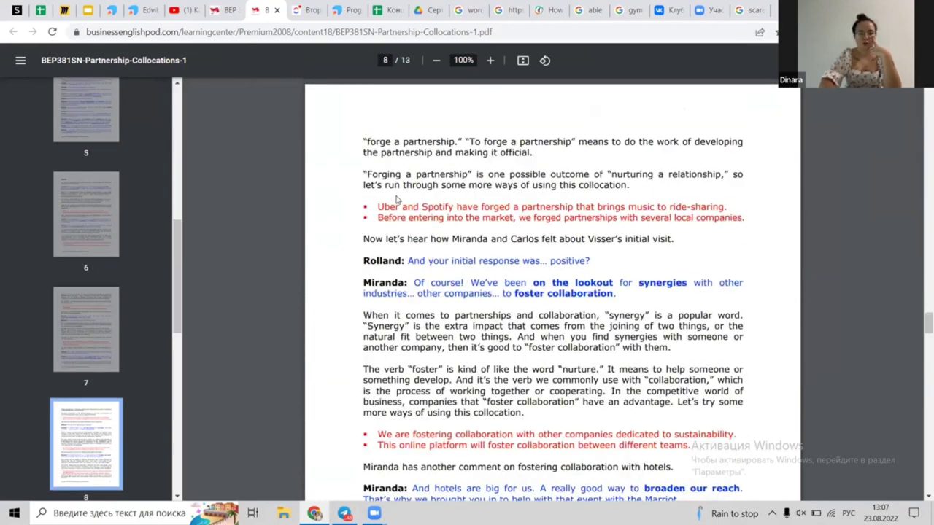
scroll(397, 200, "down", 20)
scroll(397, 200, "down", 7)
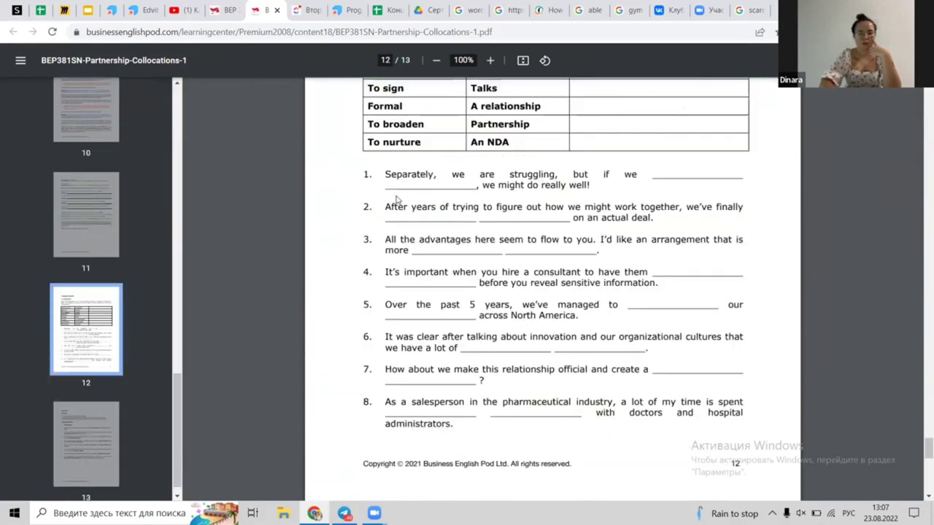
scroll(398, 200, "up", 15)
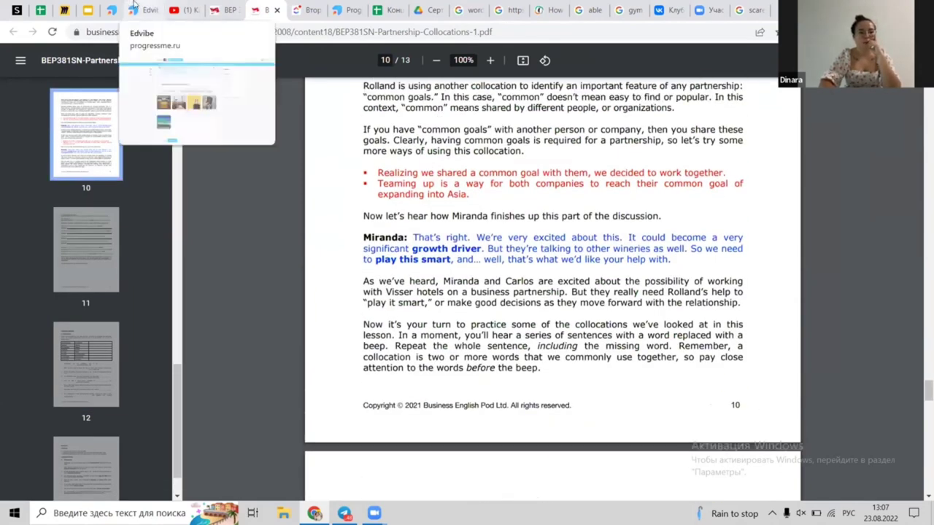
left_click(139, 10)
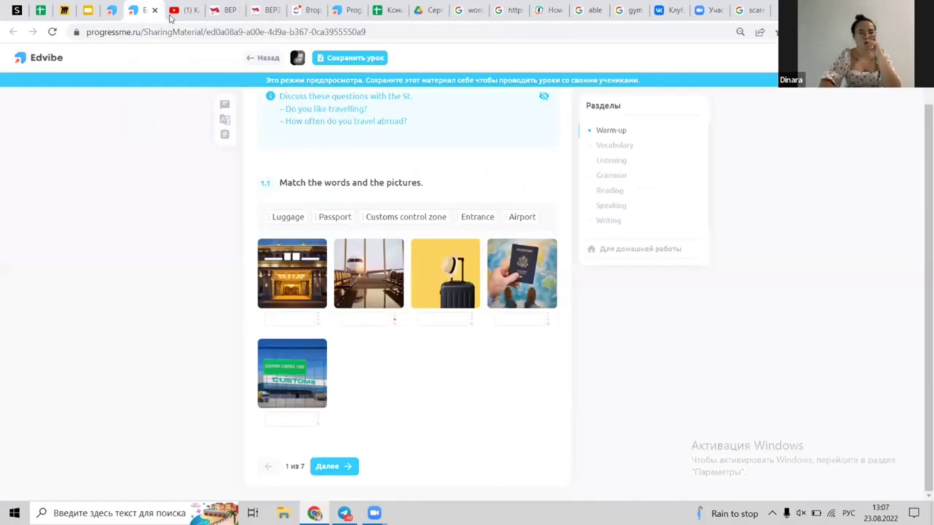
- Leave the preview and open the Collocations for Discussing a Partnership lesson in English for work:)
left_click(266, 58)
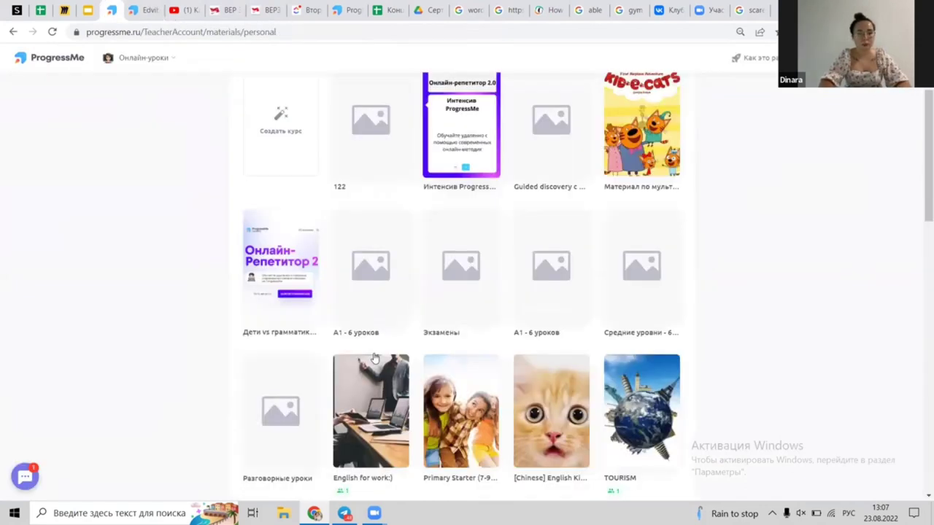
left_click(373, 357)
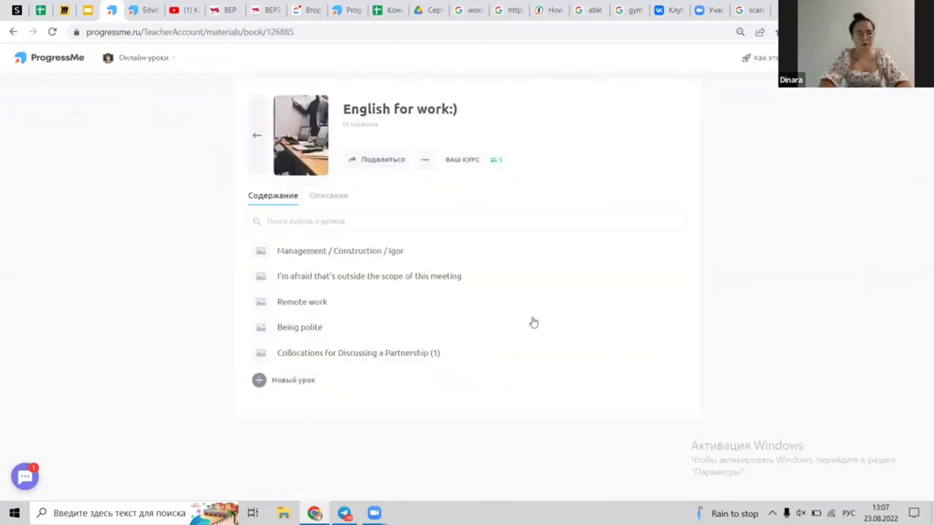
left_click(491, 359)
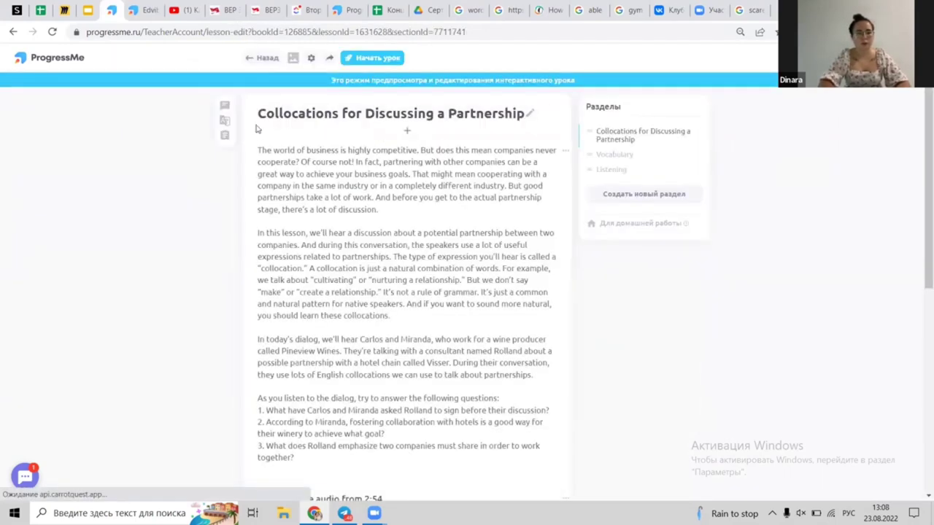
- Read through the lesson's intro, highlighting 'collocation', down to the audio exercise and BEP 381 script
scroll(258, 129, "down", 1)
left_click_drag(401, 410, 428, 327)
double_click(336, 244)
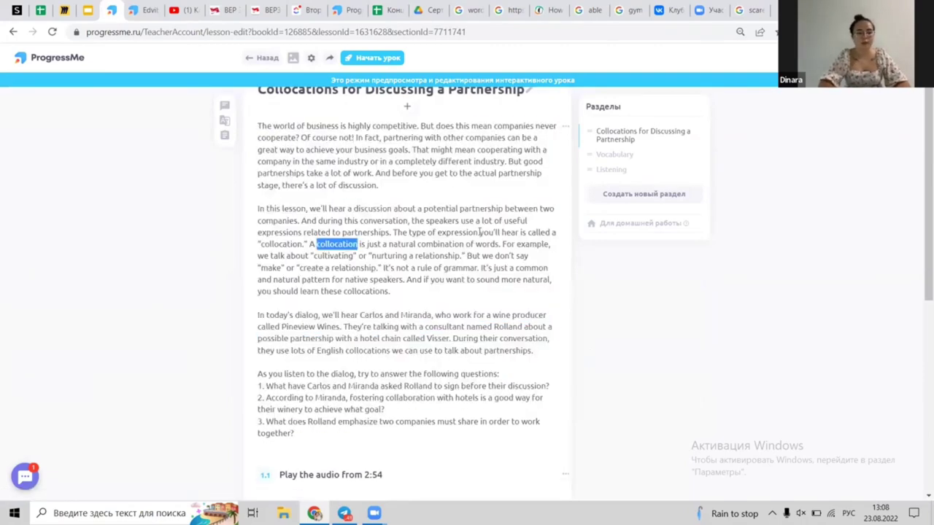
left_click(478, 232)
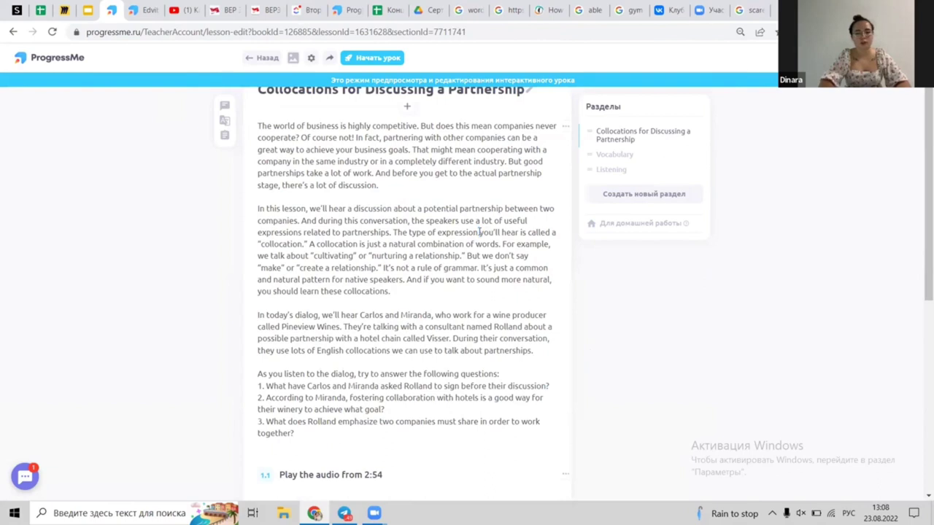
scroll(479, 234, "down", 3)
scroll(431, 146, "down", 3)
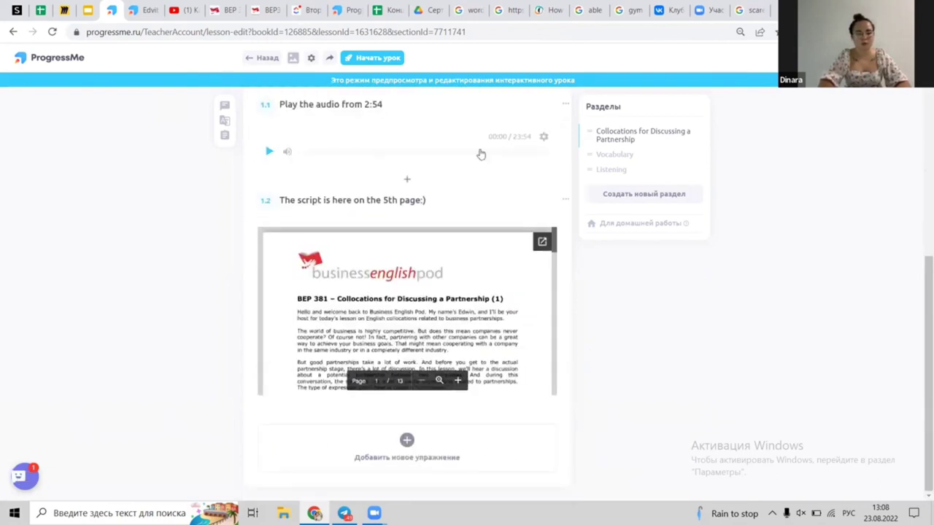
- Open the lesson's Vocabulary section and scribble ink over the Dialog text
left_click(617, 159)
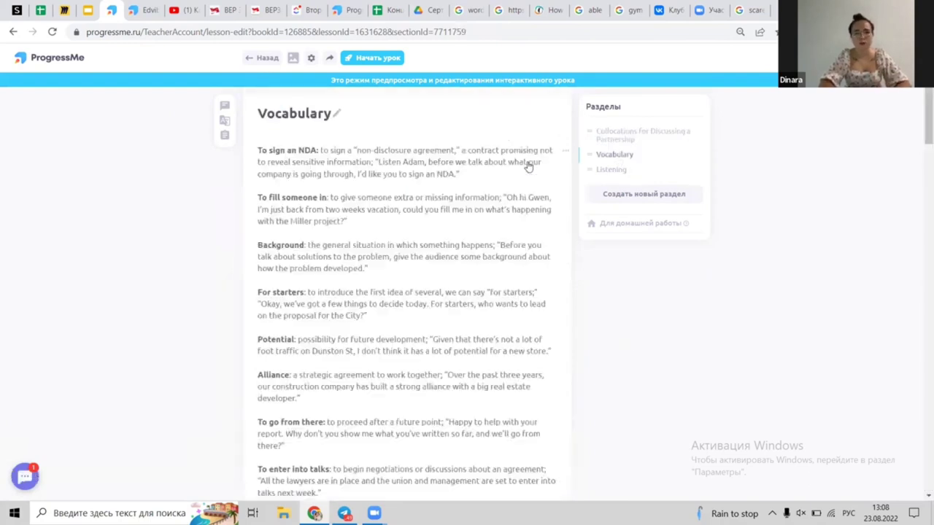
scroll(418, 213, "down", 1)
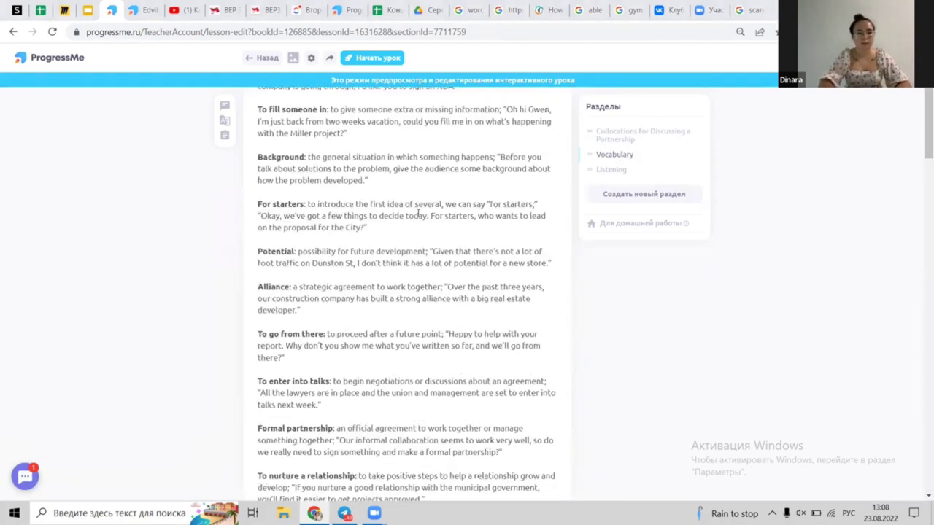
scroll(418, 213, "down", 5)
scroll(418, 213, "up", 2)
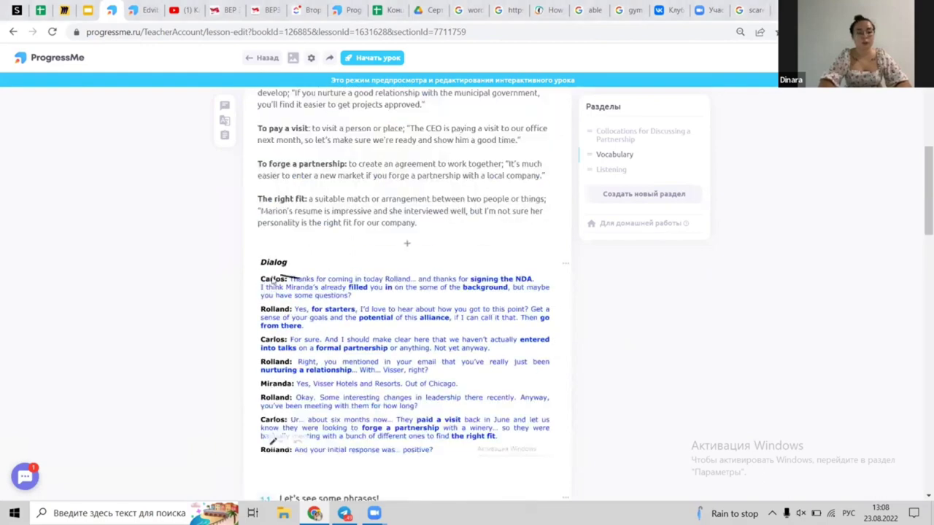
mouse_move(420, 330)
left_mouse_down()
mouse_move(413, 284)
mouse_move(412, 377)
left_mouse_up()
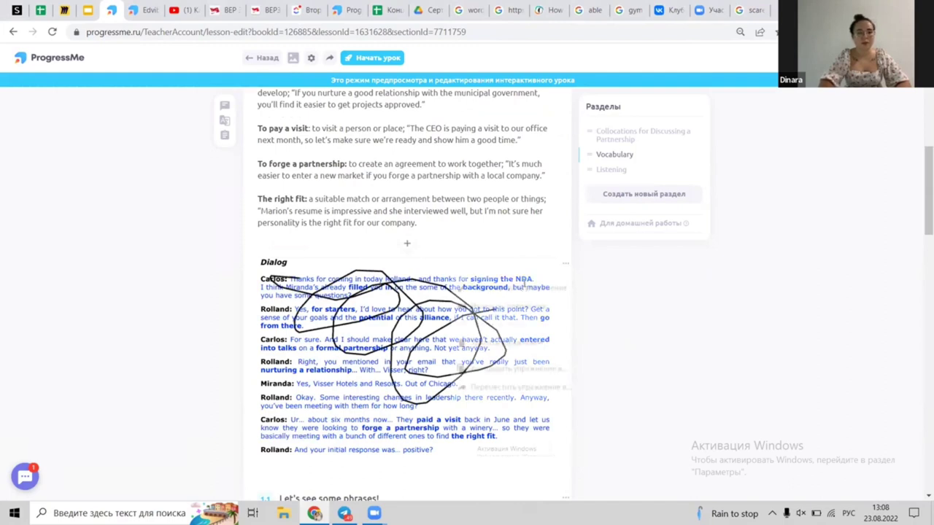
- Check the Dialog exercise's edit form, close it unchanged, then underline phrases in the dialog
left_click(565, 264)
left_click(394, 262)
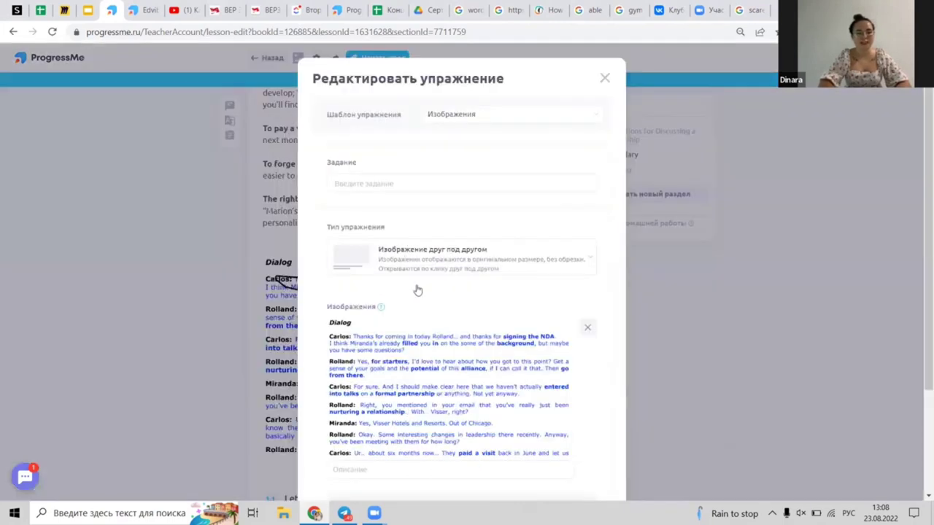
left_click(416, 291)
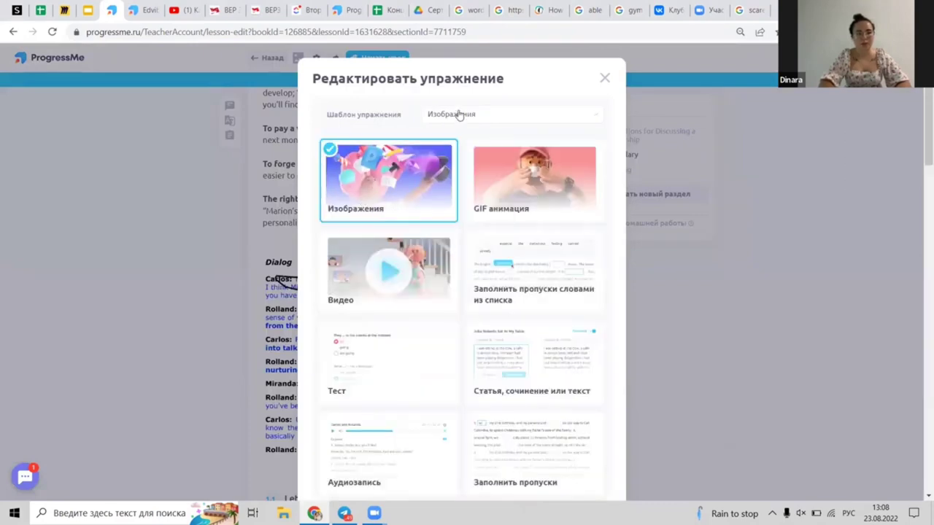
left_click(397, 173)
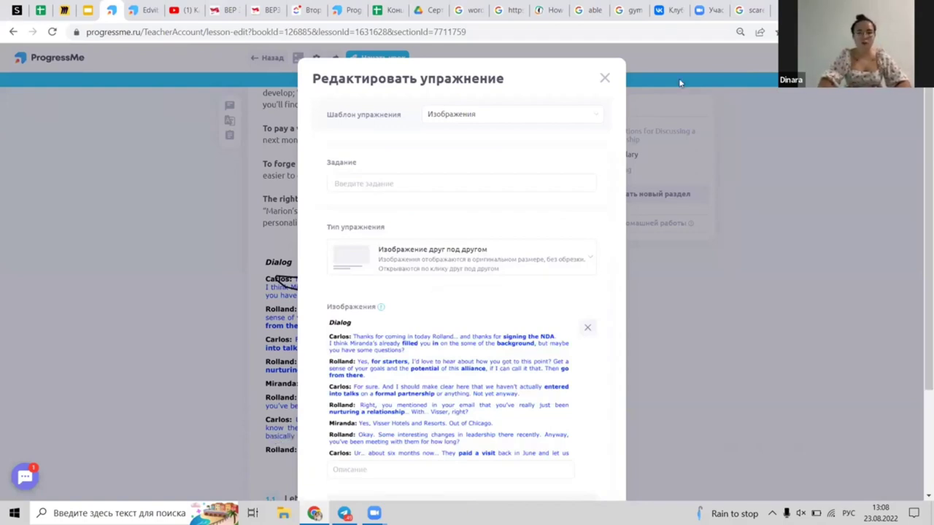
left_click(605, 78)
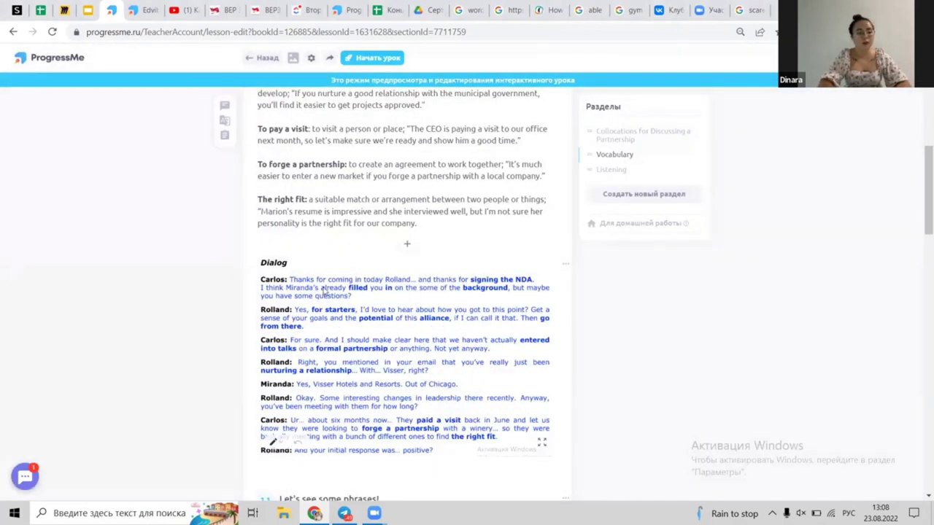
left_click_drag(290, 283, 329, 282)
left_click_drag(407, 292, 513, 280)
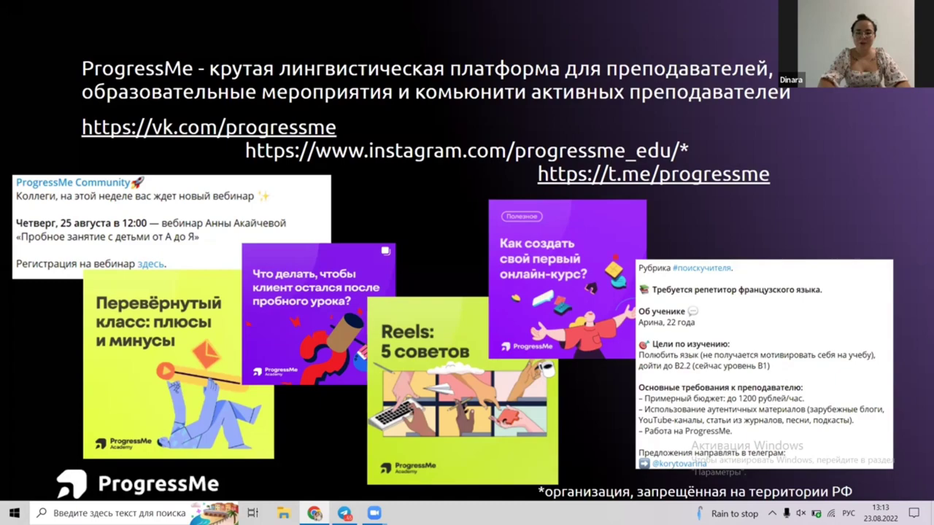
- Advance to the Полезные ссылки slide, exit the slideshow, and return to the ProgressMe tab
key("shift+F5")
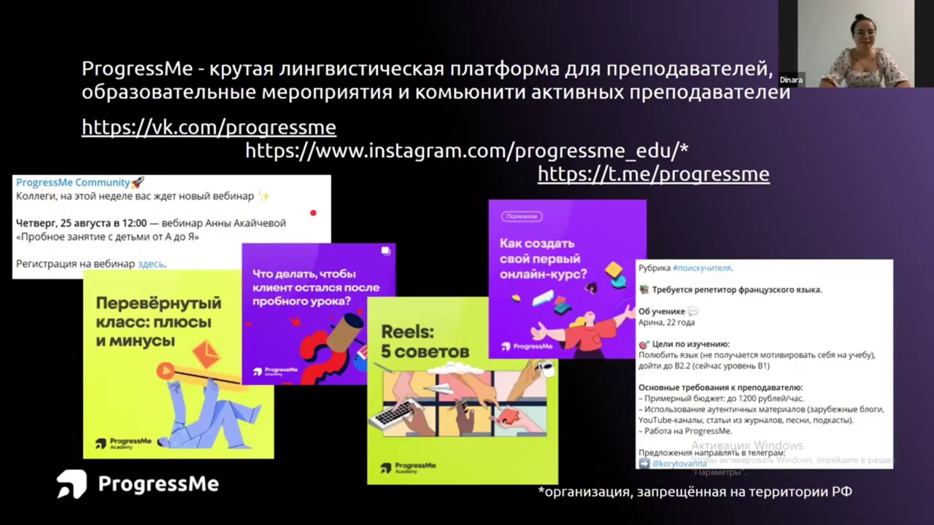
key("Right")
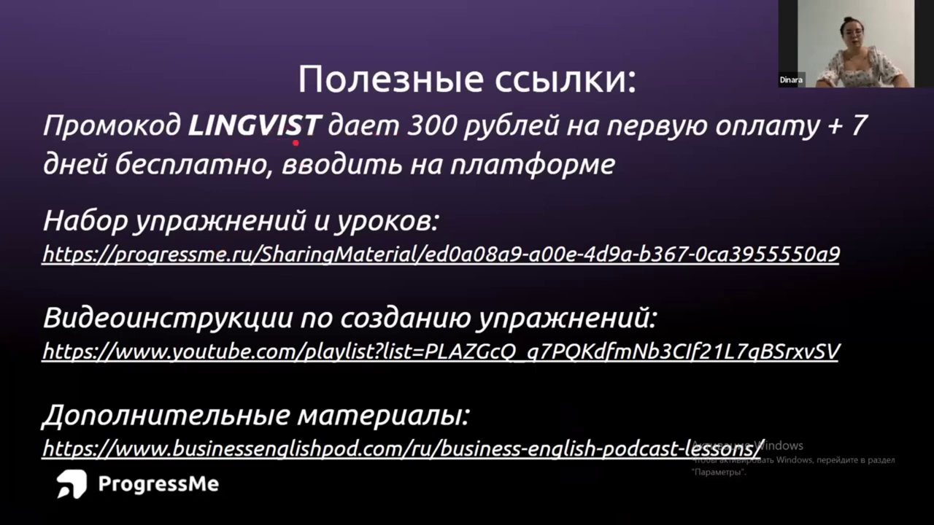
key("Escape")
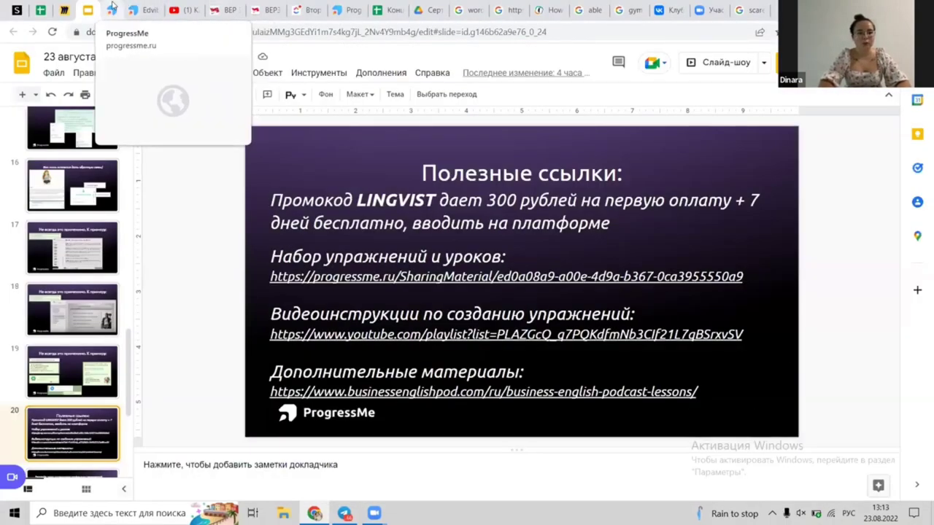
left_click(112, 8)
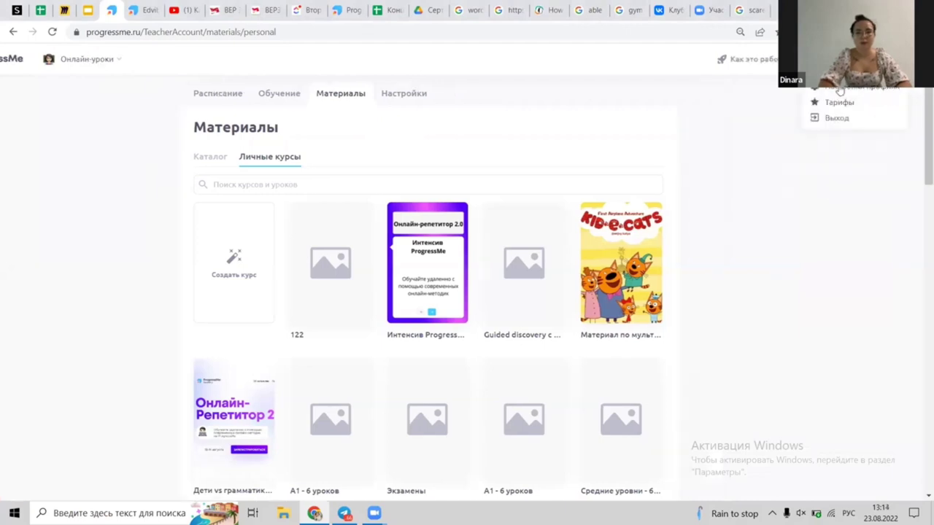
- Open the account settings at 100% zoom and view the pricing plans
left_click(840, 89)
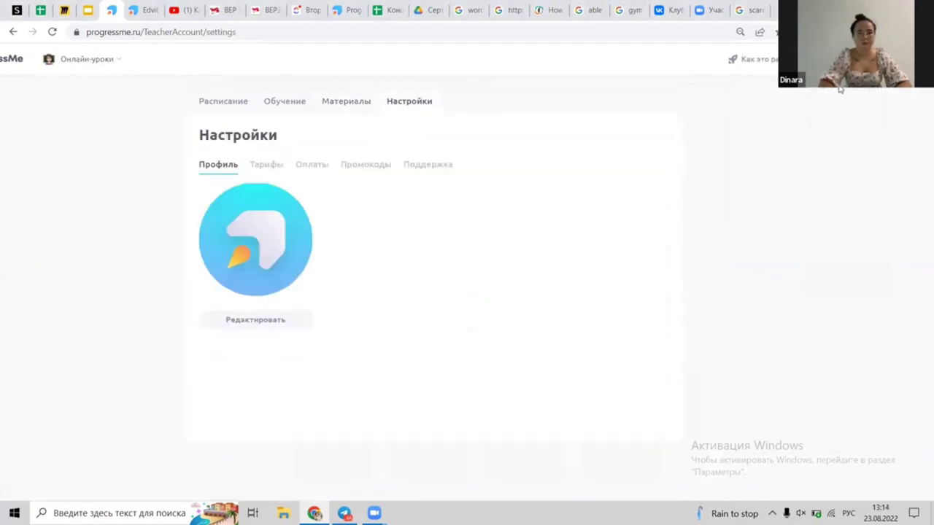
left_click(740, 34)
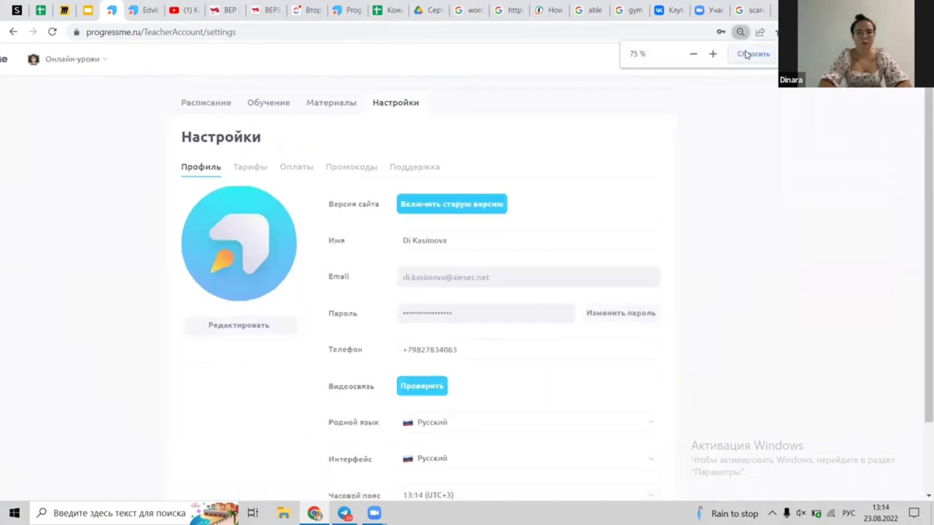
scroll(537, 252, "up", 3)
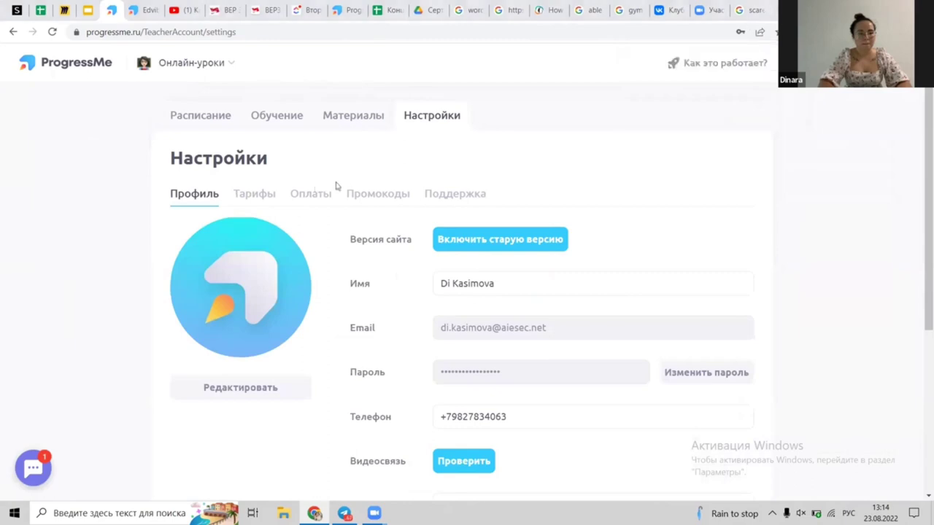
left_click(254, 197)
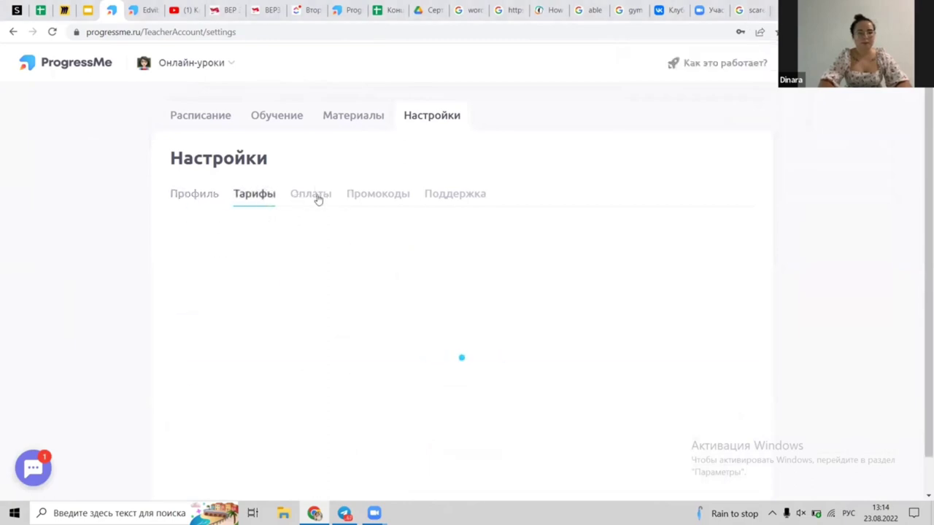
- Enter LINGVIST as a new promo code in the Промокоды section
left_click(384, 199)
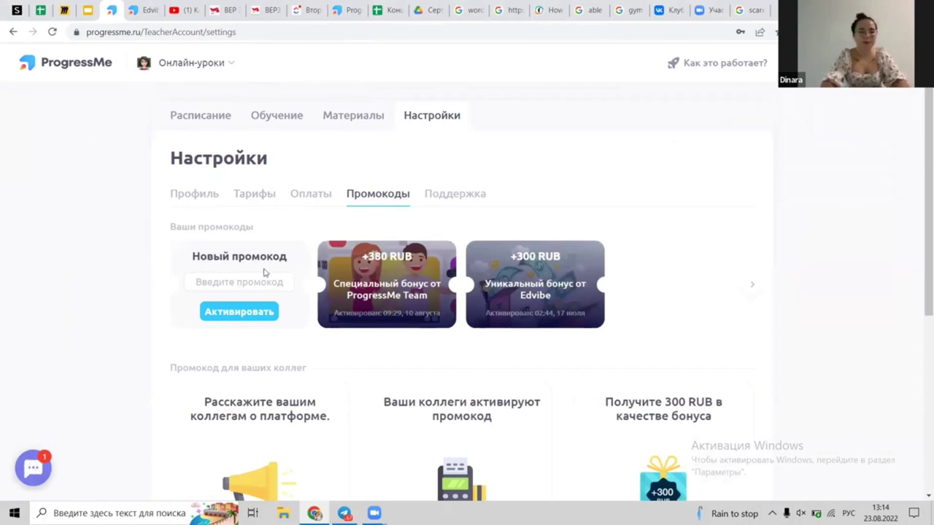
left_click(252, 282)
type("Д")
key("alt+shift")
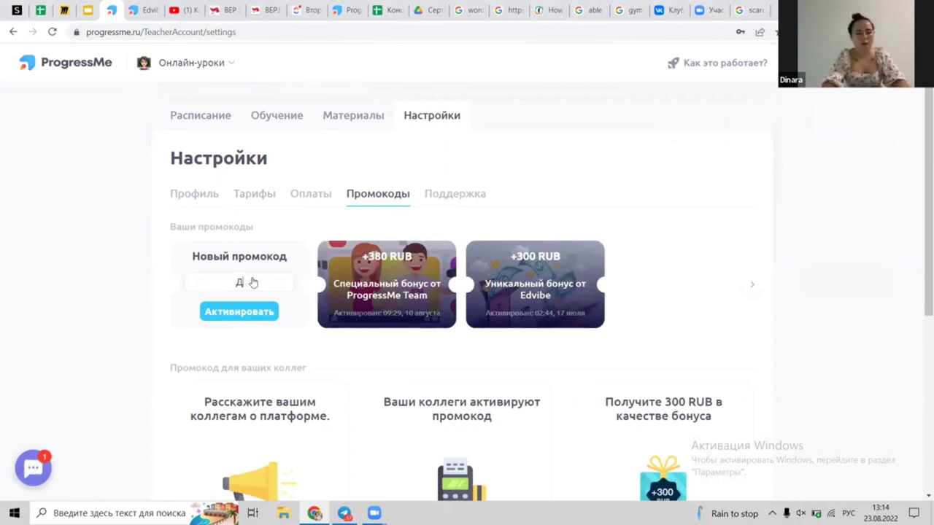
key("BackSpace")
type("LINGVIST")
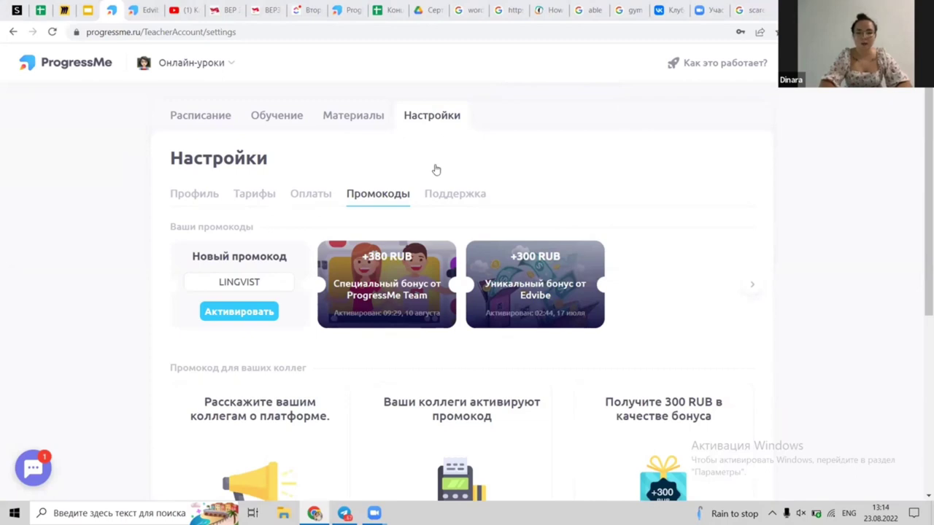
- Open personal course 122 under Материалы and start a new lesson
left_click(285, 119)
left_click(345, 119)
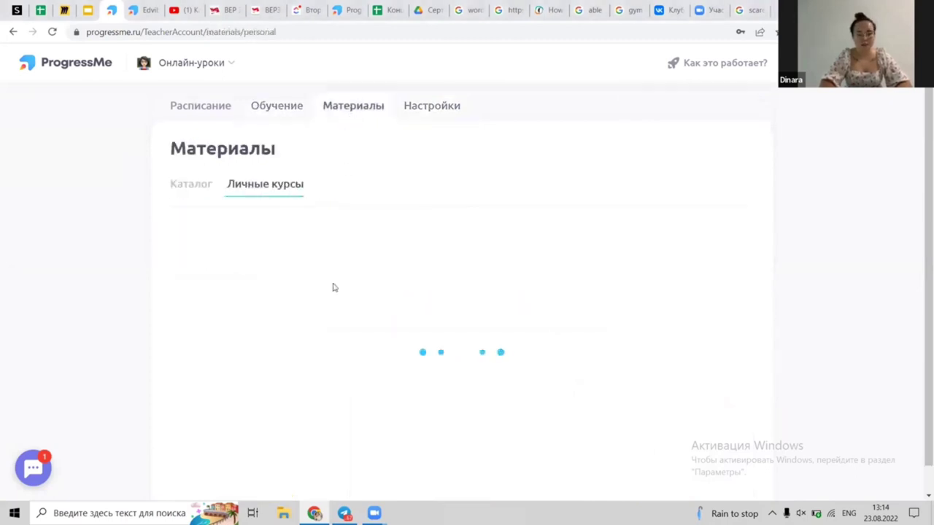
scroll(334, 288, "down", 2)
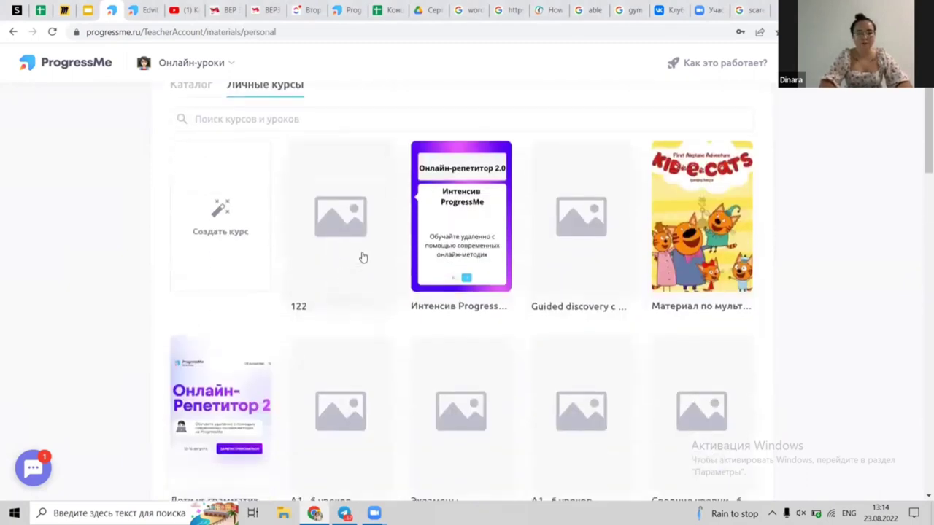
left_click(340, 212)
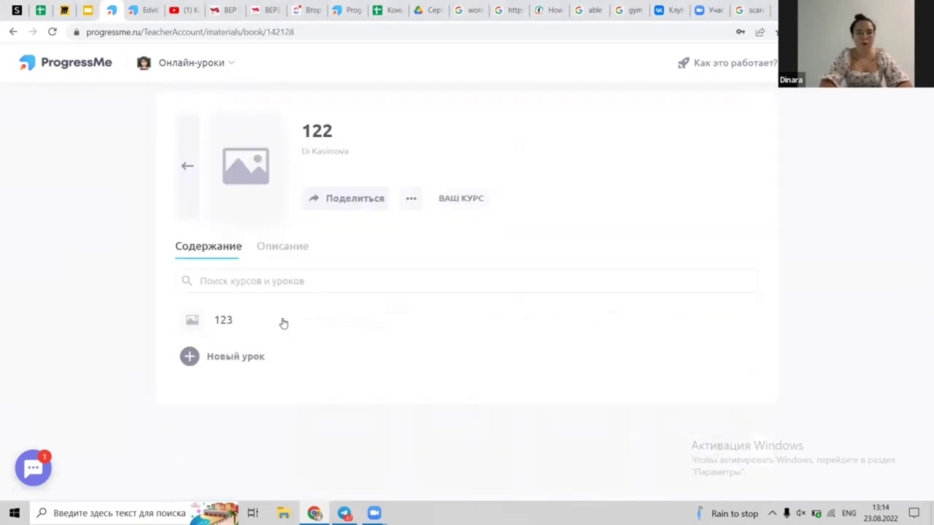
left_click(235, 357)
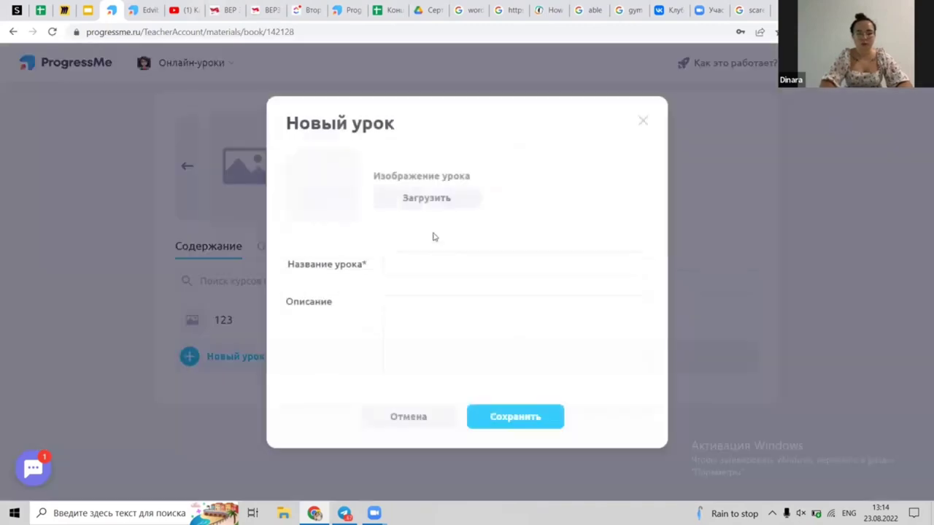
- Name the new lesson PAST SIMPLE
left_click(443, 265)
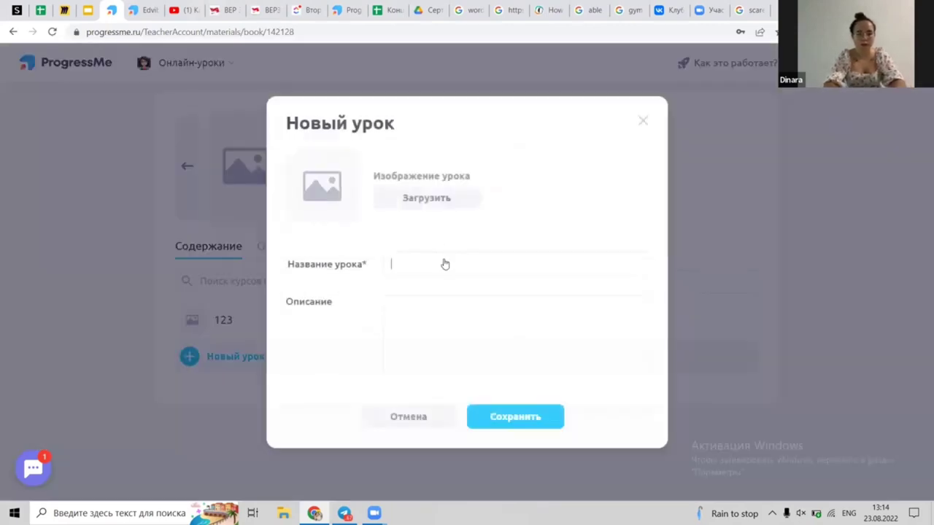
type("GHJ<YST[")
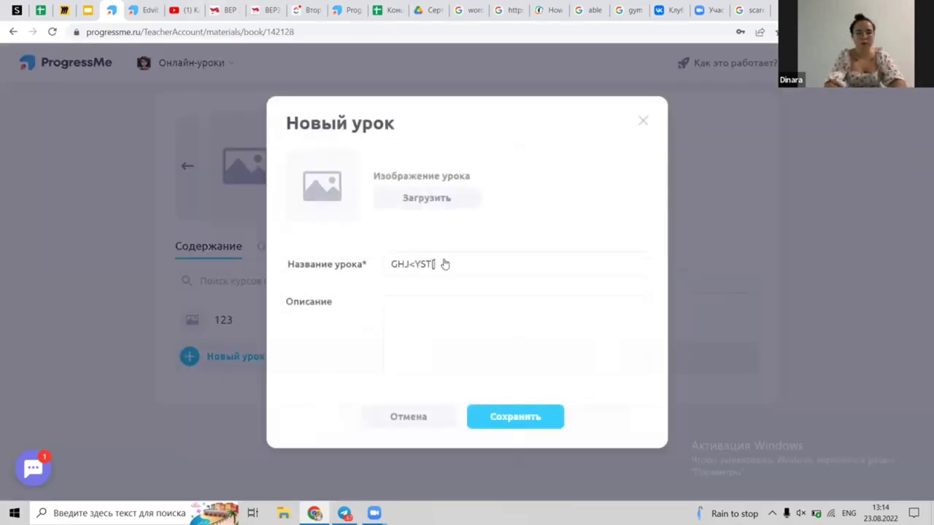
key("ctrl+a")
key("BackSpace")
type("HEL")
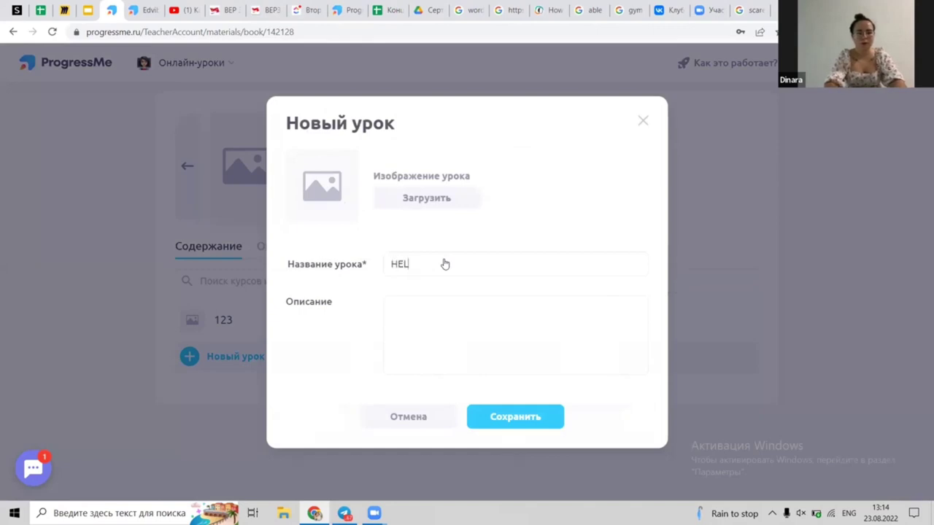
type("LO PAST S")
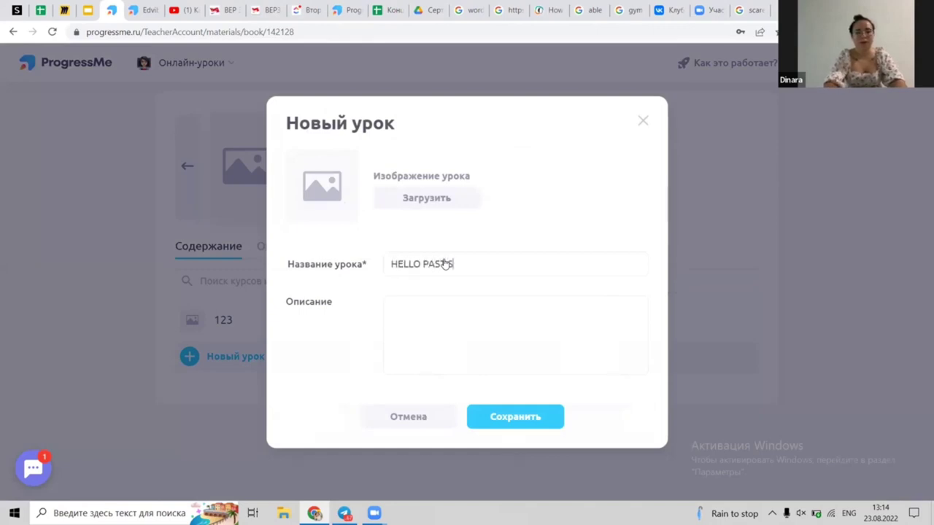
type("IMPLE")
double_click(395, 266)
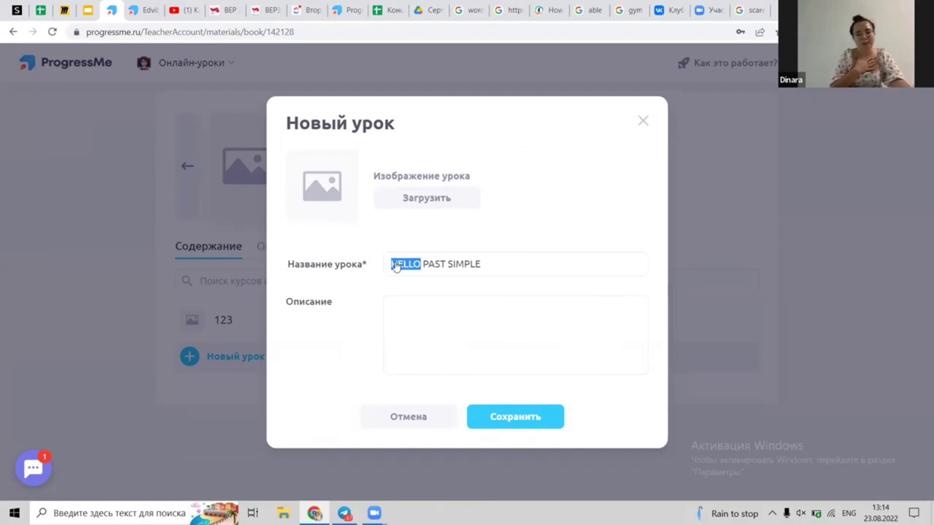
key("BackSpace")
- Add the description HELLO 1, save the lesson, and return to the course
left_click(436, 313)
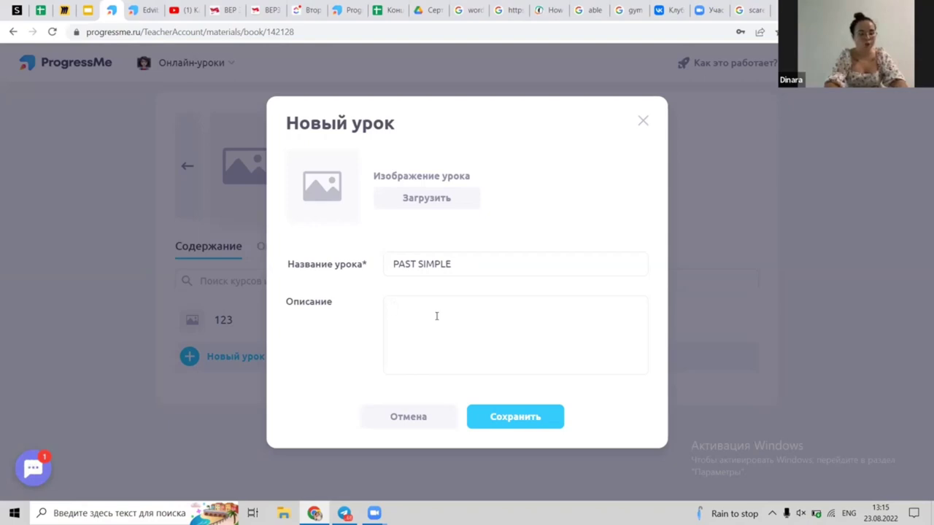
type("HELLO 1")
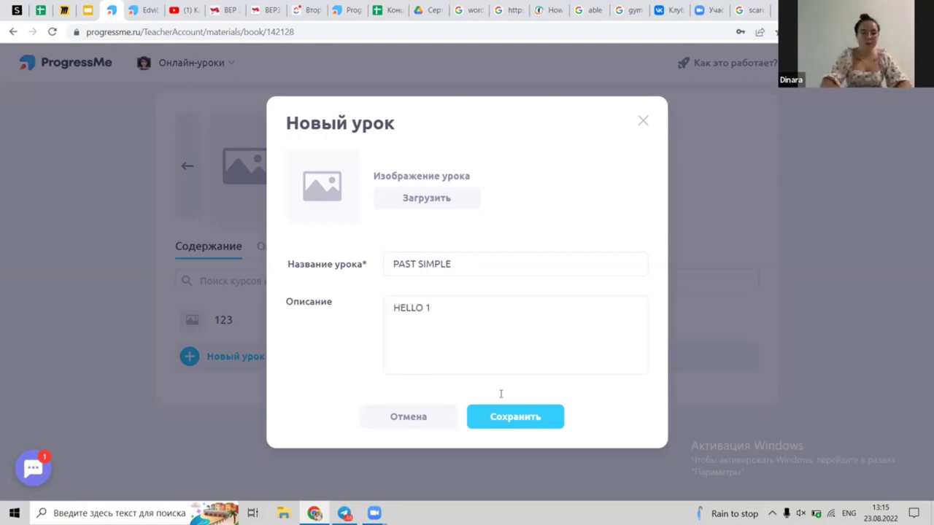
left_click(508, 416)
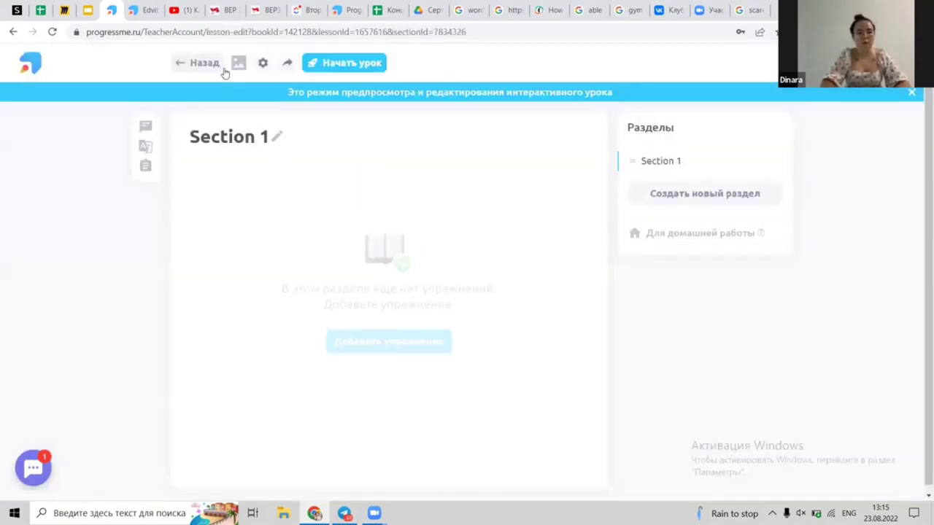
left_click(204, 64)
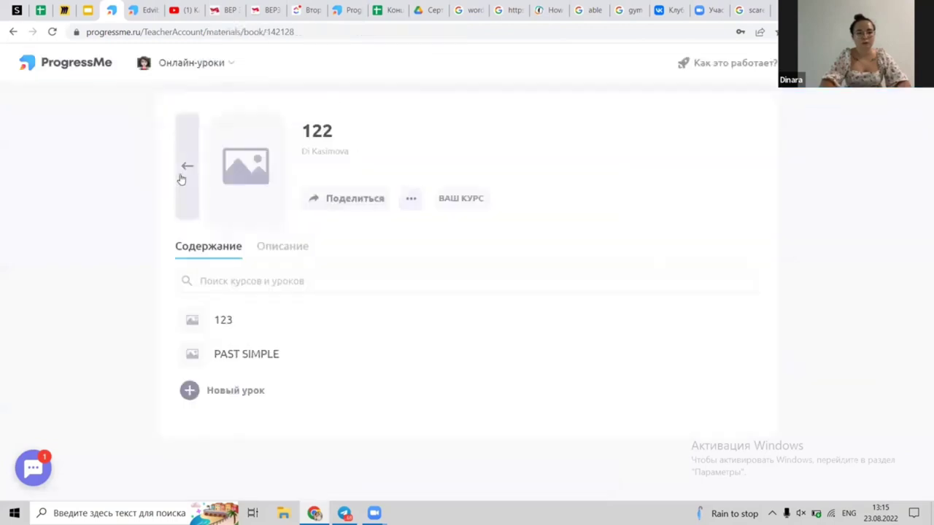
- Search the personal courses for 'hello 1', then replace it with 'past siimple'
left_click(183, 172)
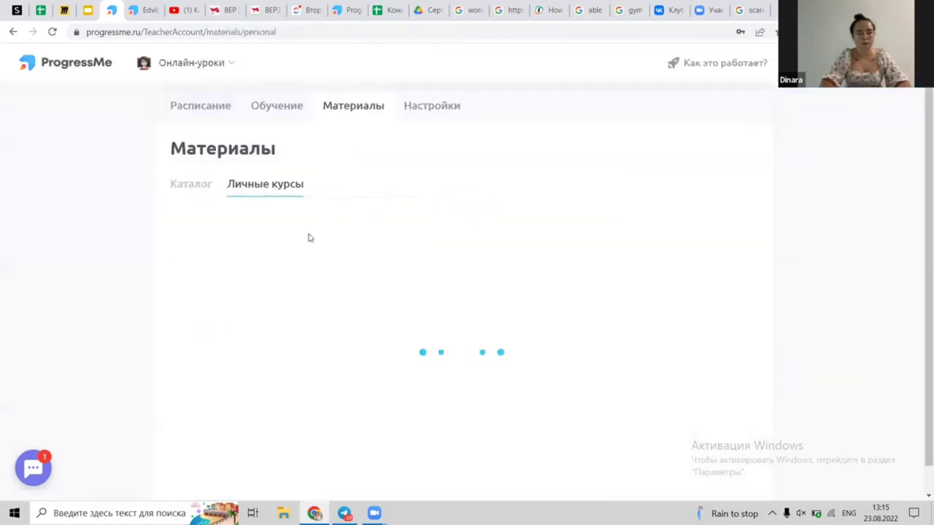
type("р")
key("BackSpace")
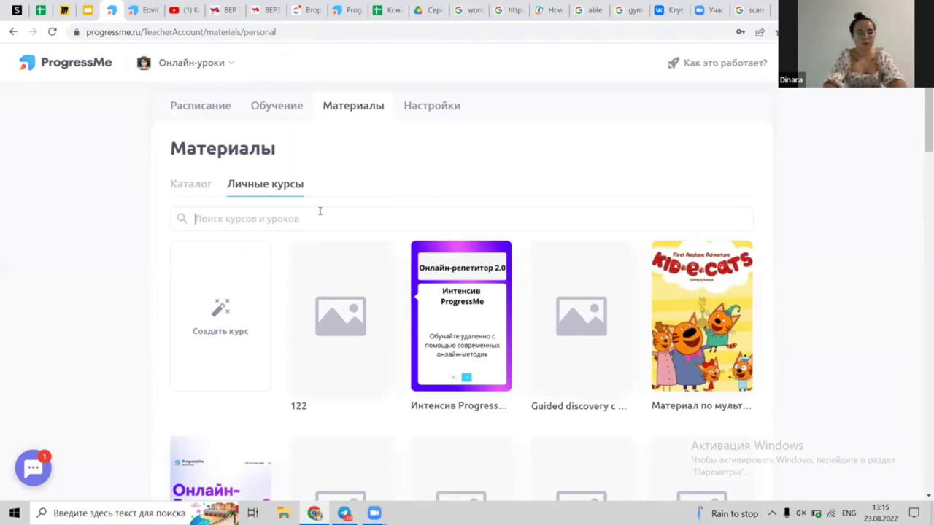
type("hello 1")
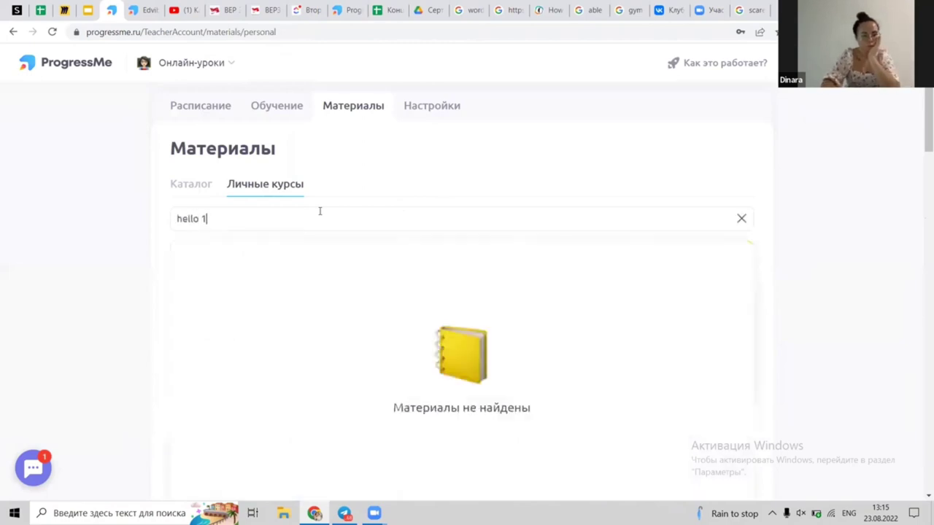
key("ctrl+a")
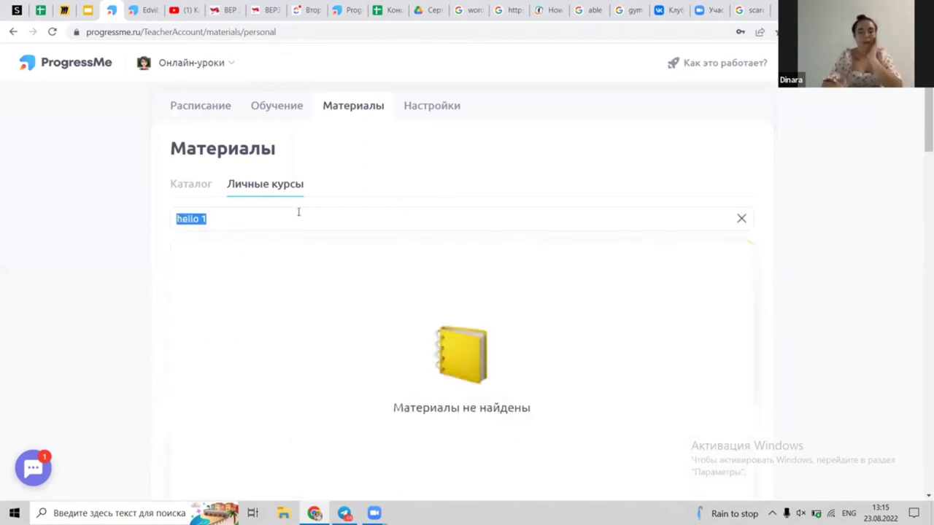
type("past")
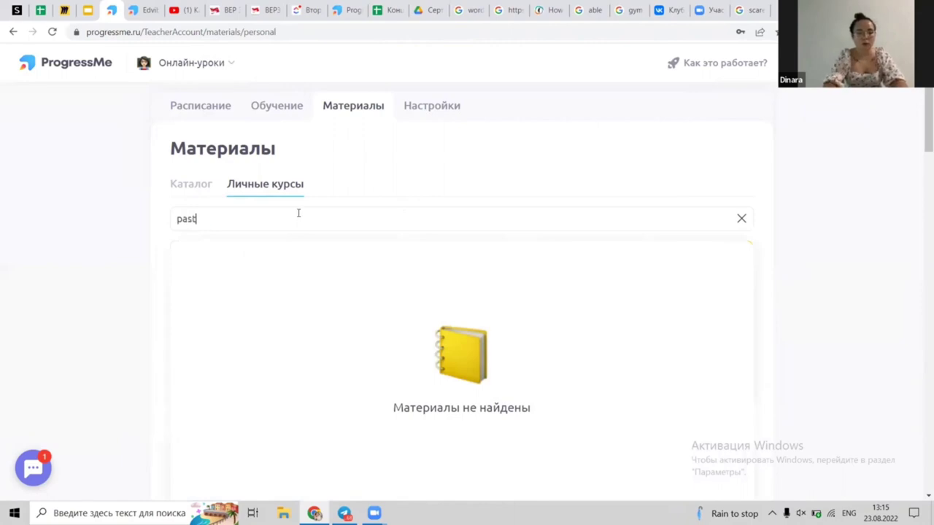
type(" s")
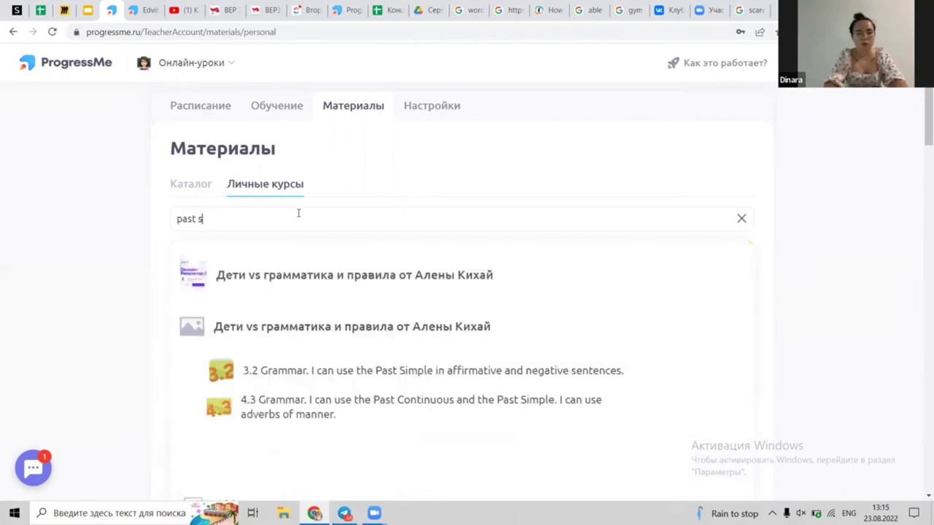
type("iimple")
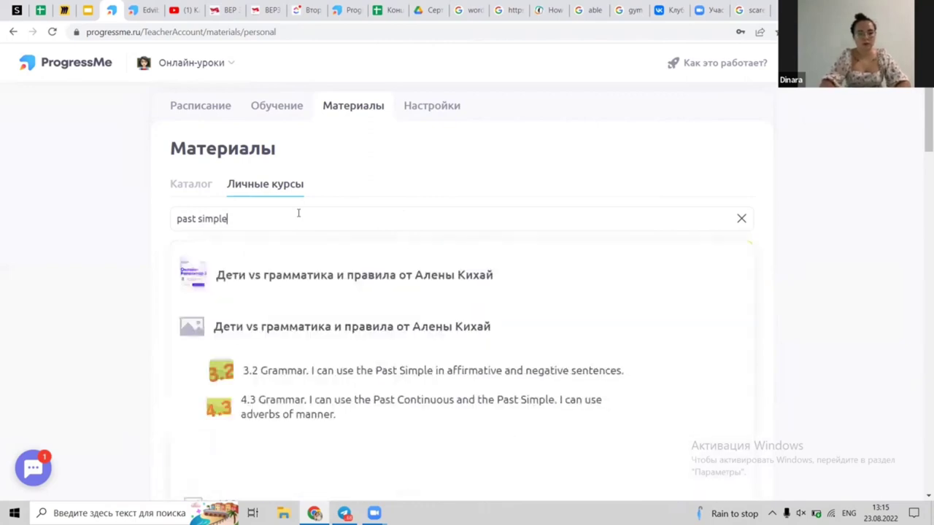
- Look over the search results, then delete the search text so all courses show
scroll(298, 214, "down", 1)
scroll(262, 440, "down", 2)
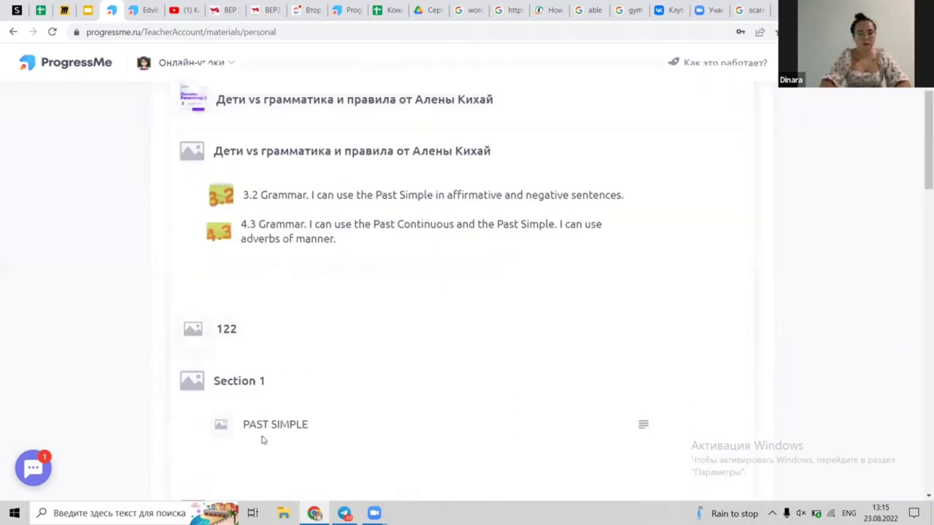
mouse_move(285, 431)
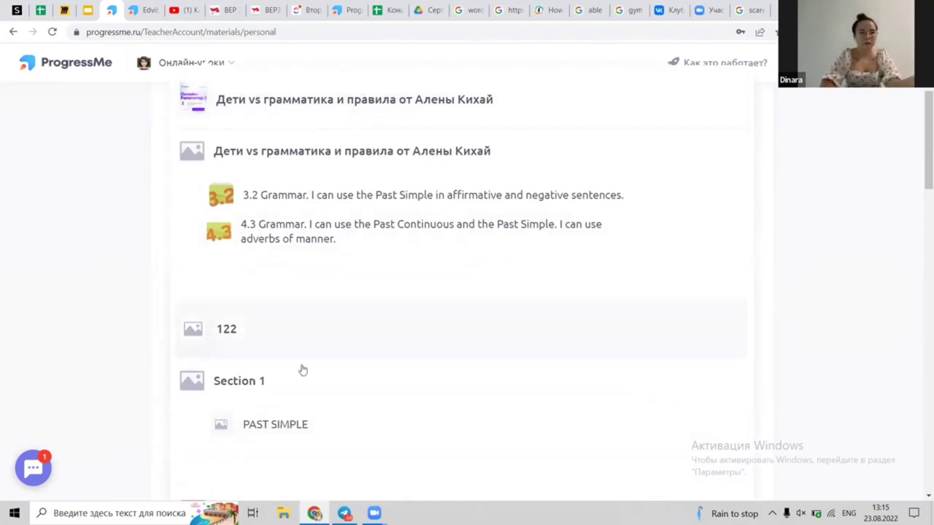
scroll(392, 121, "up", 3)
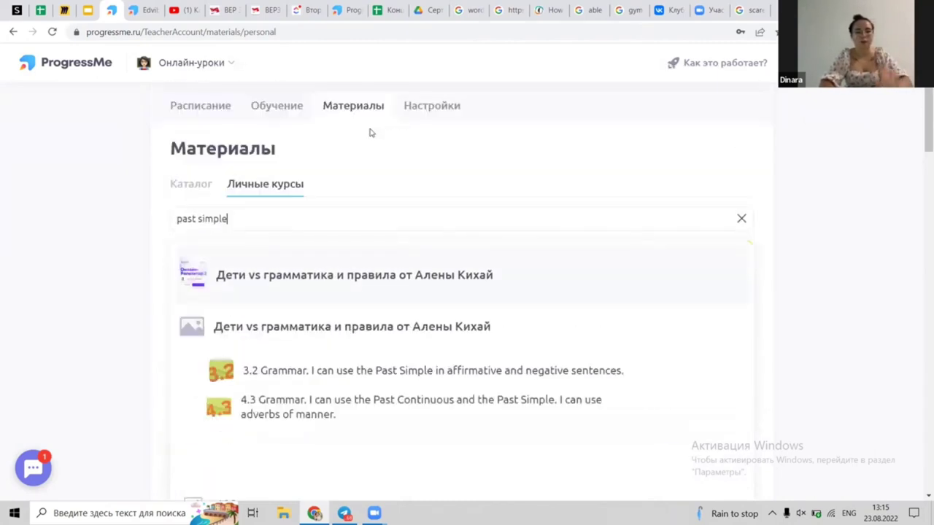
left_click(262, 228)
key("ctrl+shift+Left")
key("ctrl+shift+Left")
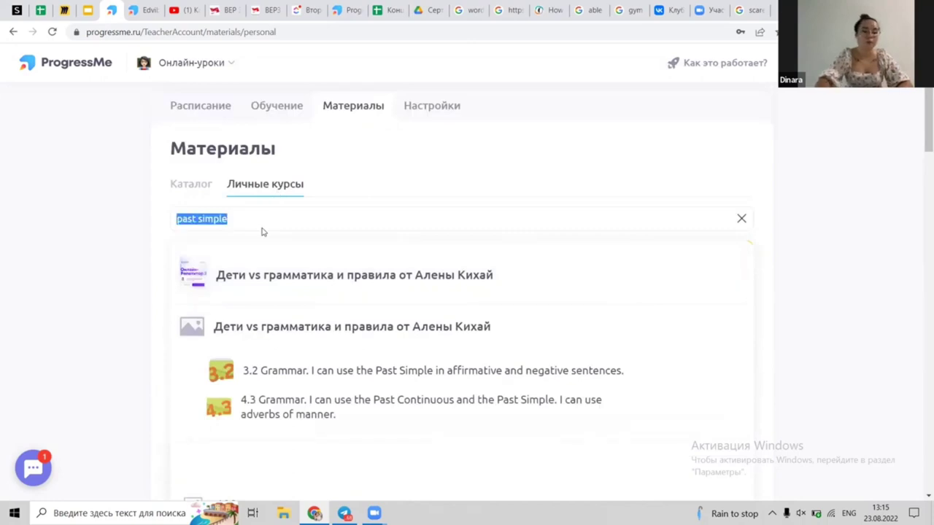
key("BackSpace")
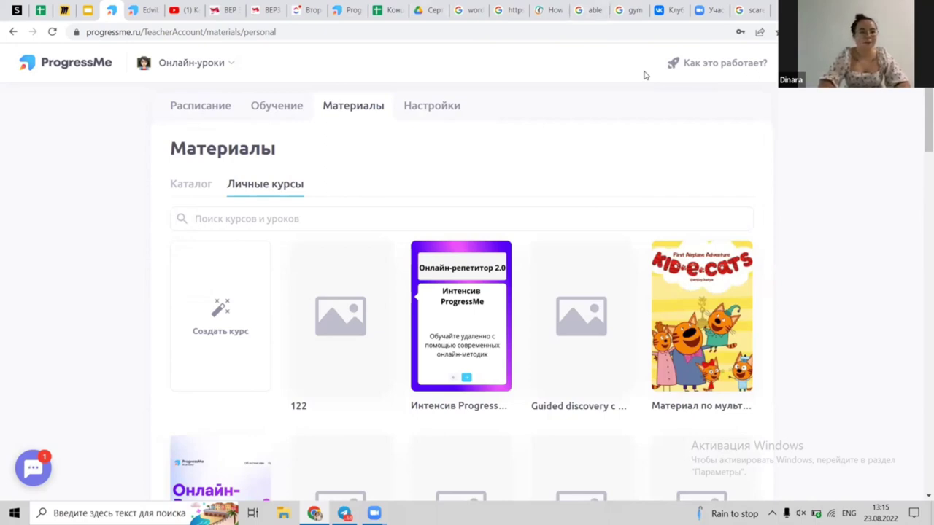
- Present the homework deck full screen, advancing to the ProgressMe community slide with three QR codes
left_click(87, 9)
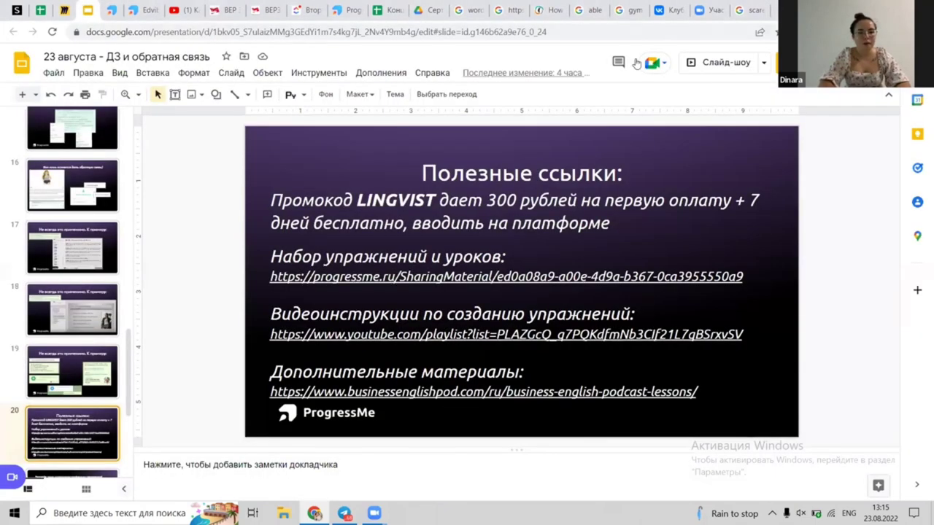
left_click(707, 61)
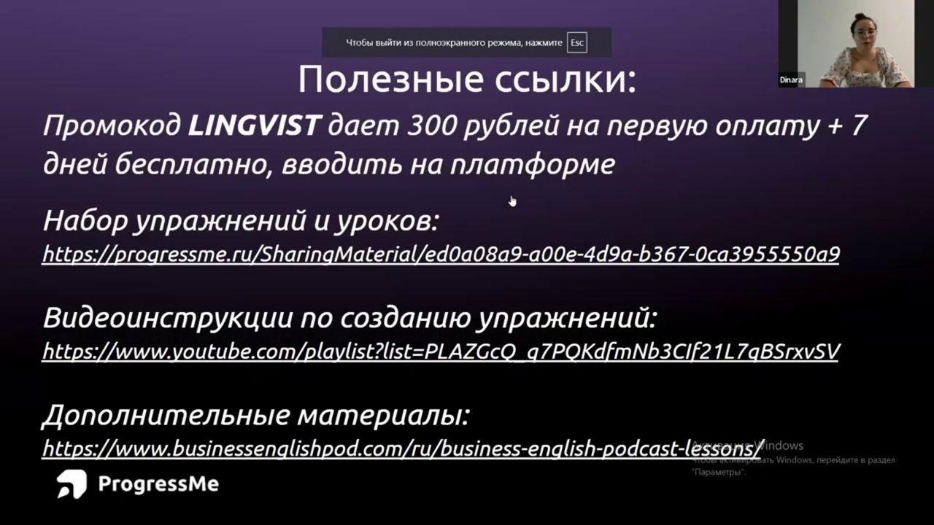
left_click(512, 201)
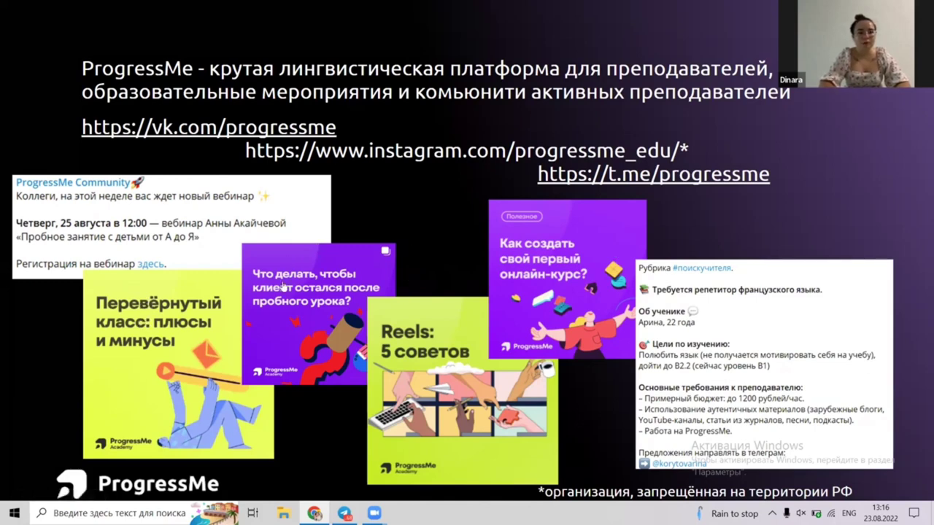
left_click(403, 217)
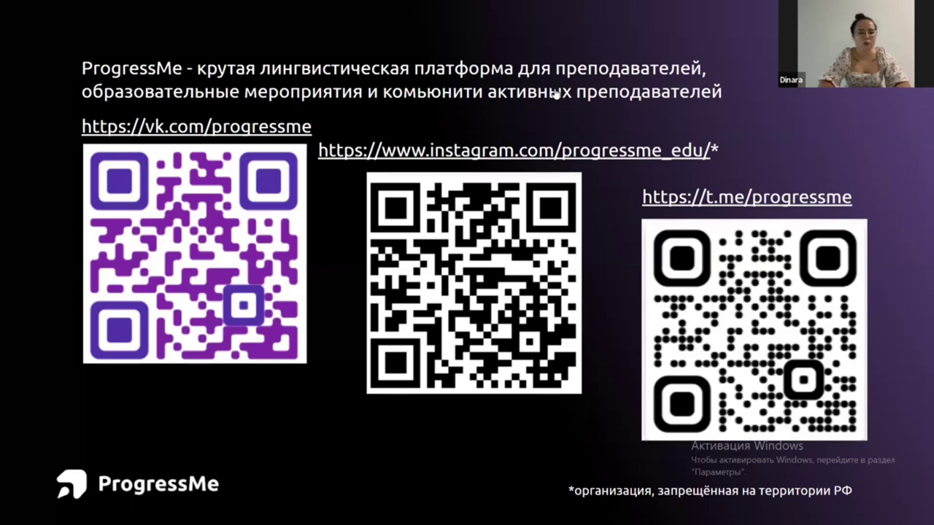
- Alt+Tab out of the slideshow back to the English for work:) course page
key("alt+Tab")
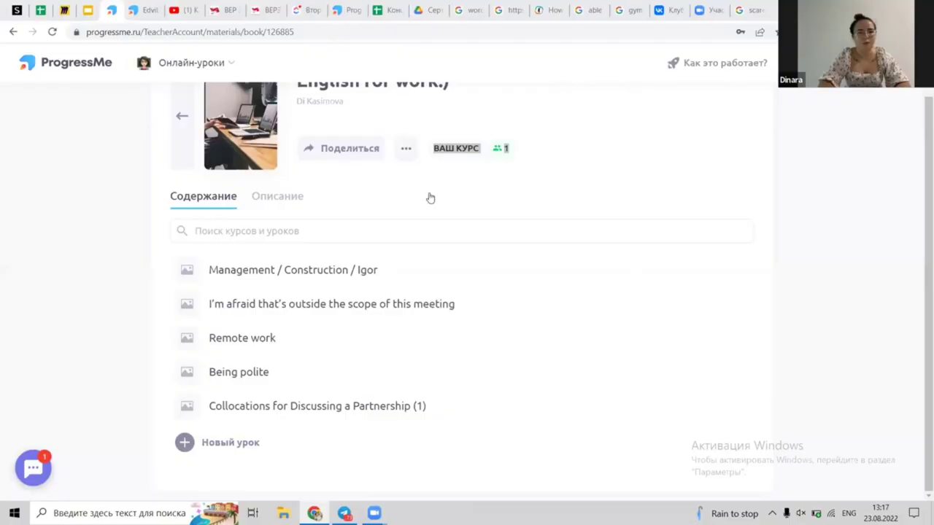
- Scroll up the English for work:) course page and open its Поделиться share dialog
scroll(428, 198, "up", 1)
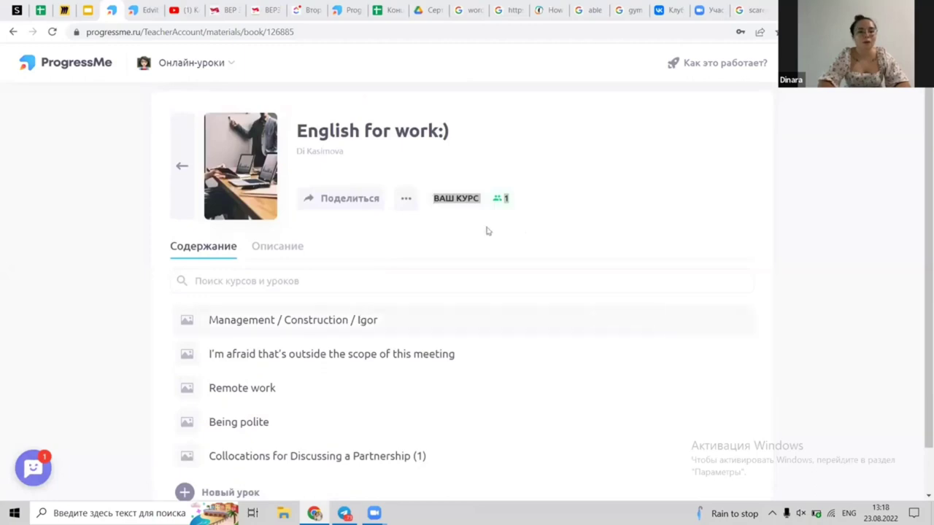
left_click(348, 199)
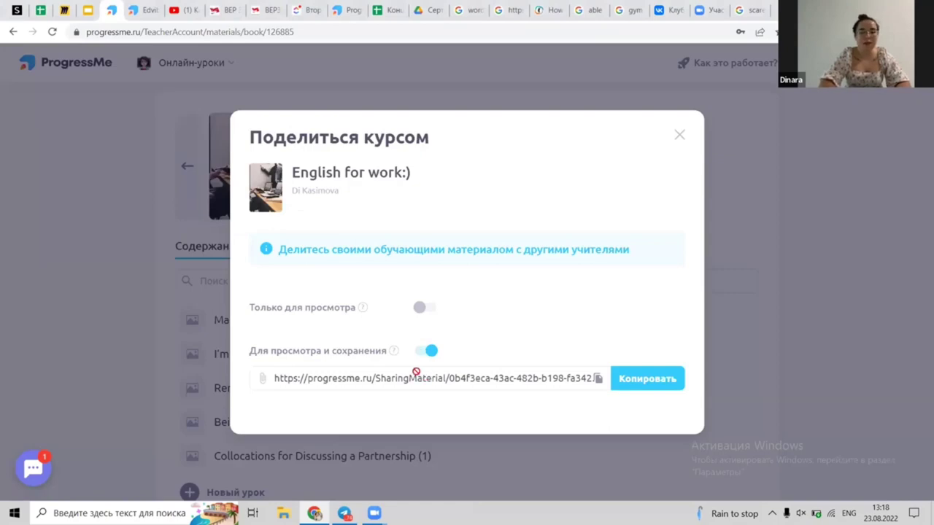
mouse_move(394, 353)
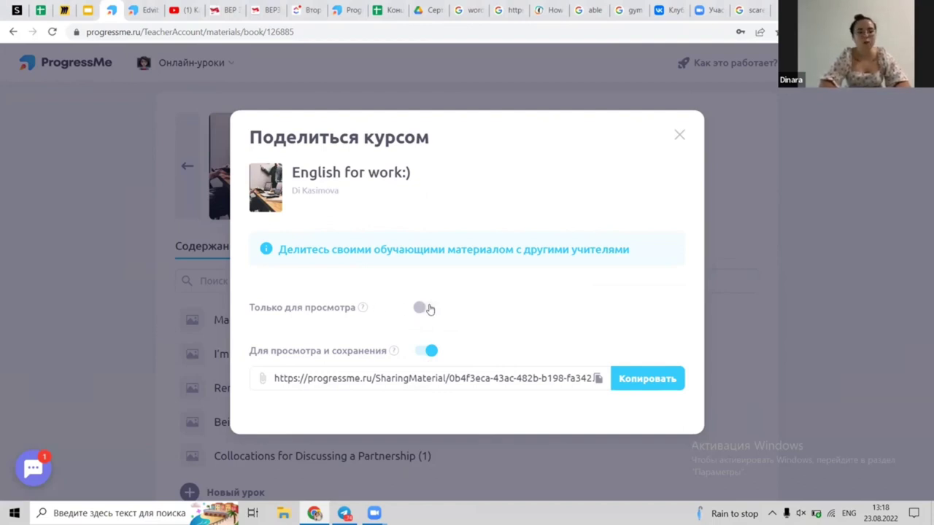
- Enable Только для просмотра sharing, copy its link, and switch to the shared A1 - 6 уроков tab
mouse_move(362, 310)
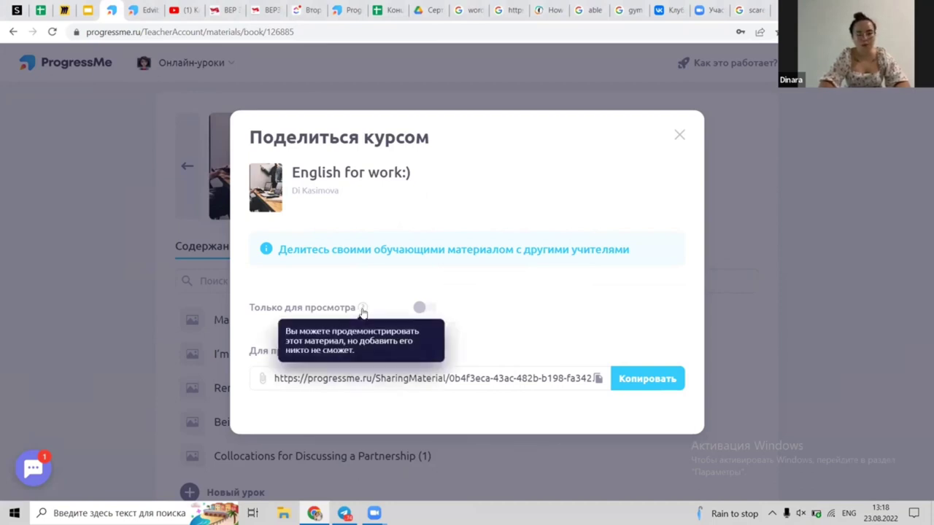
left_click(424, 307)
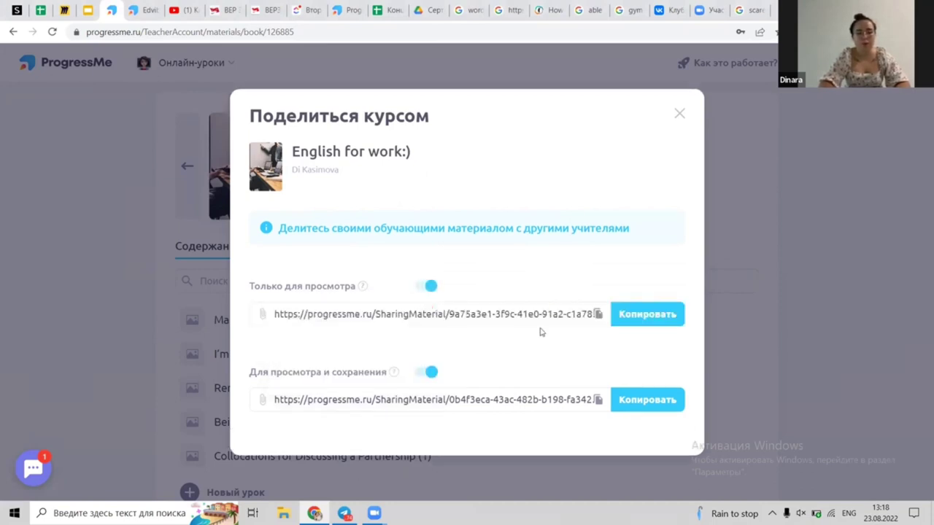
left_click(598, 314)
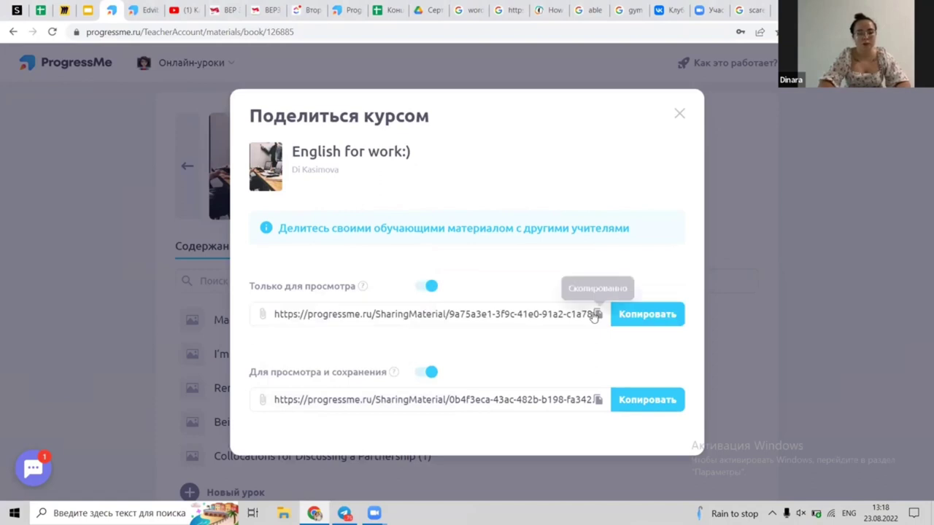
left_click(146, 10)
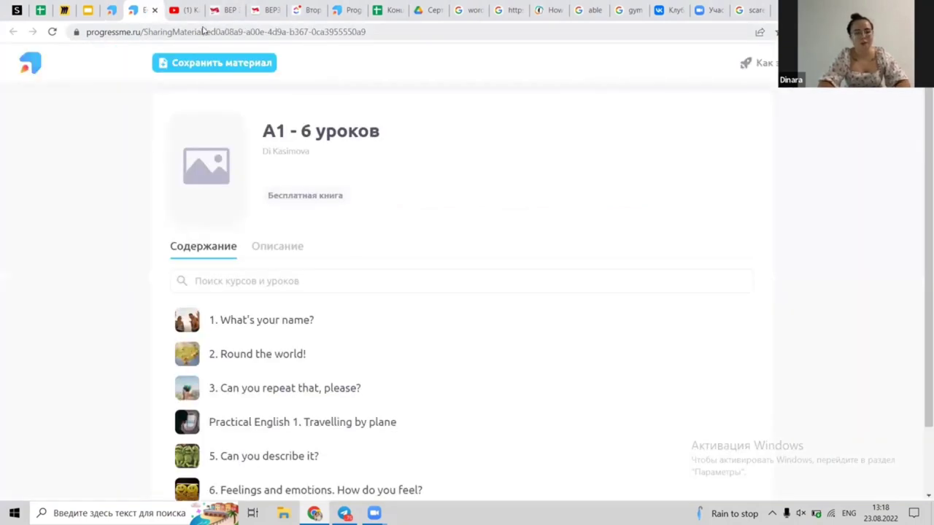
- Load the view-only link for 'English for work:)', confirm saving is disabled, then return to the share dialog
left_click(203, 31)
key("ctrl+v")
key("Return")
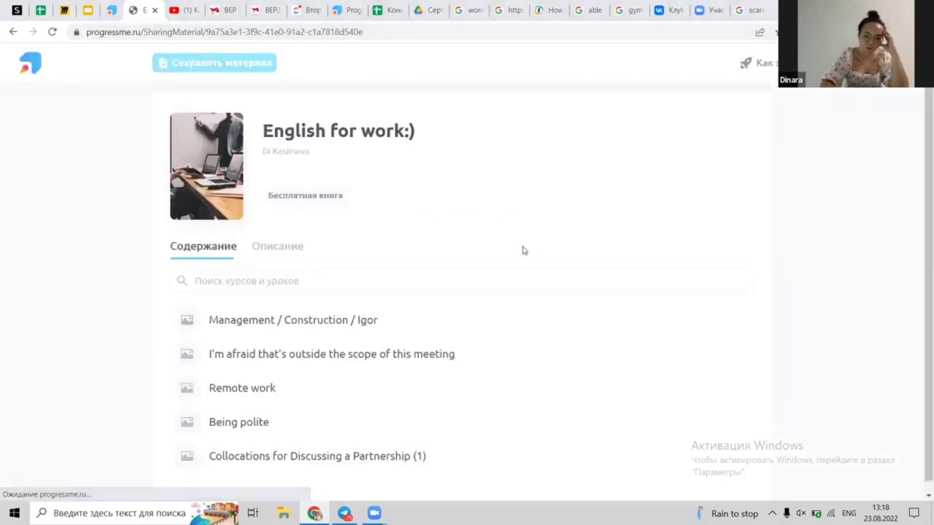
mouse_move(213, 66)
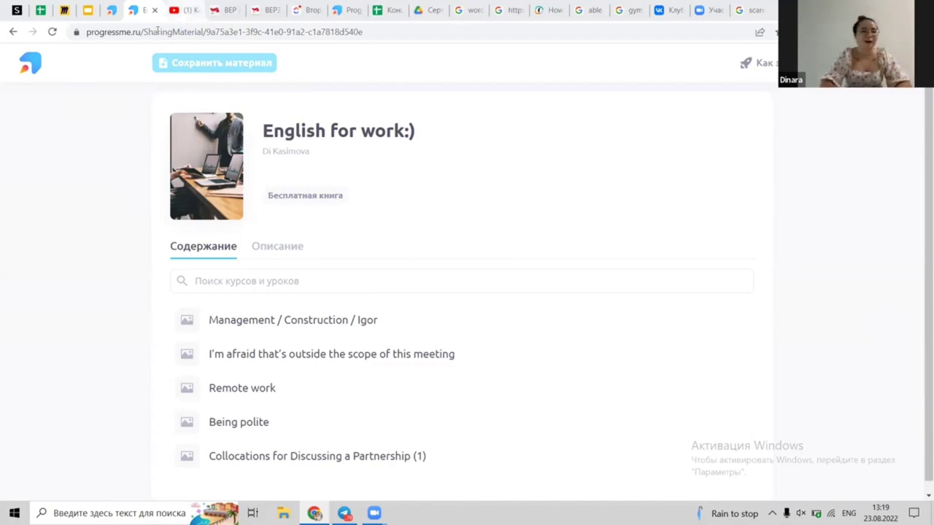
left_click(111, 10)
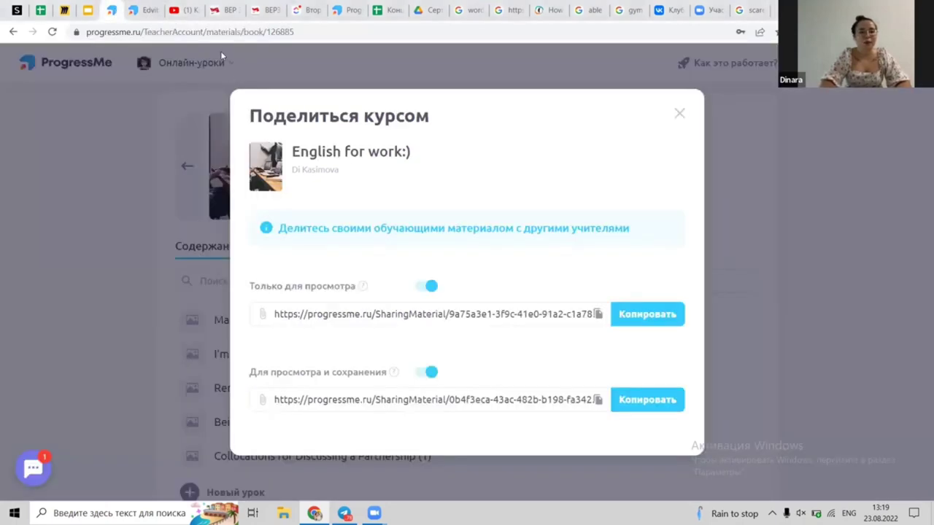
- Close the share dialog, go back to Личные курсы, and browse the Каталог materials catalogue
left_click(191, 160)
left_click(182, 171)
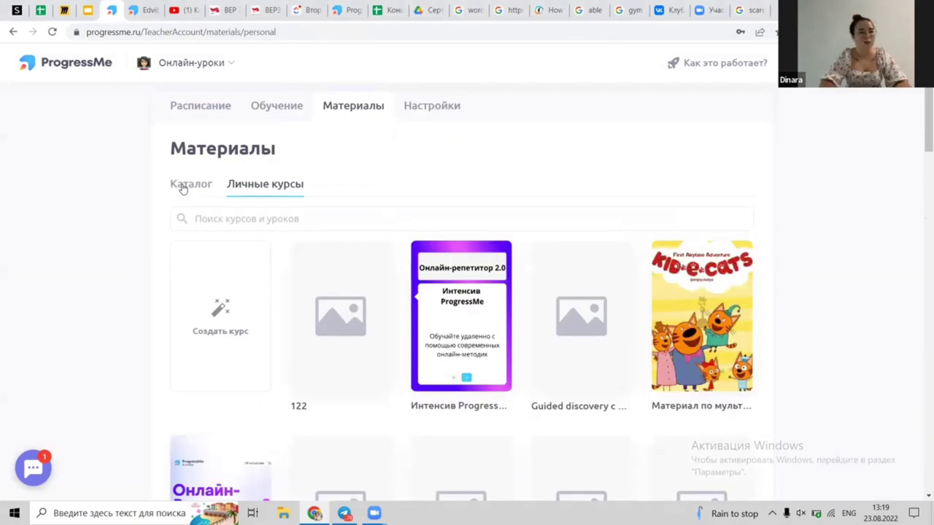
left_click(182, 187)
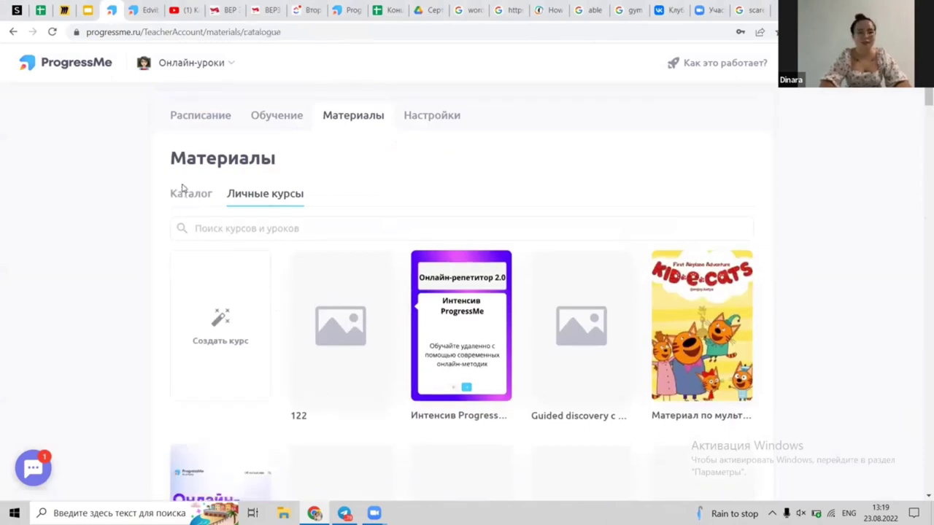
scroll(375, 329, "down", 1)
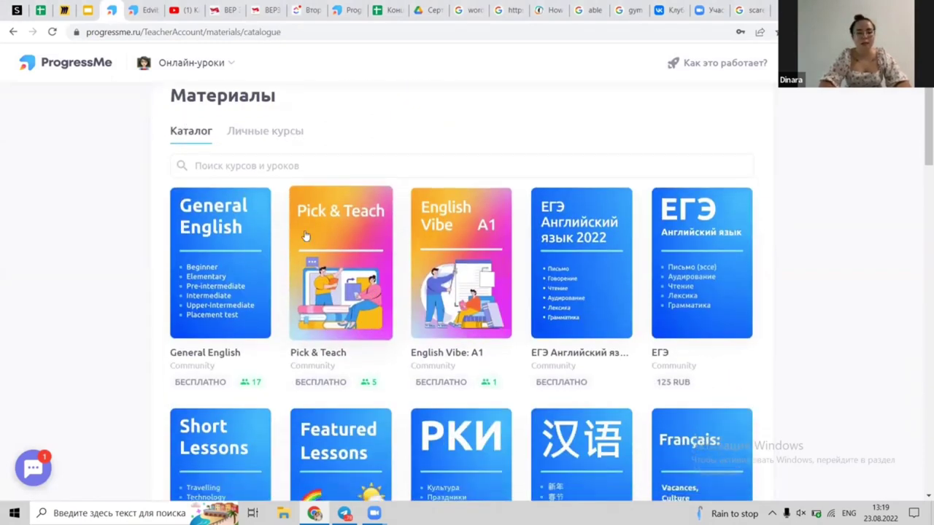
- Open the General English course and browse the Elementary level's expanded lesson list
left_click(245, 252)
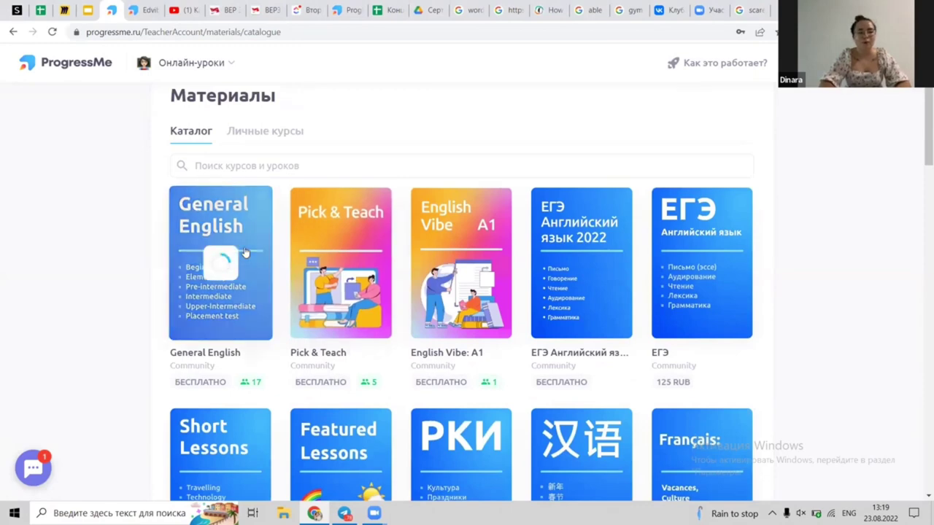
scroll(244, 250, "down", 2)
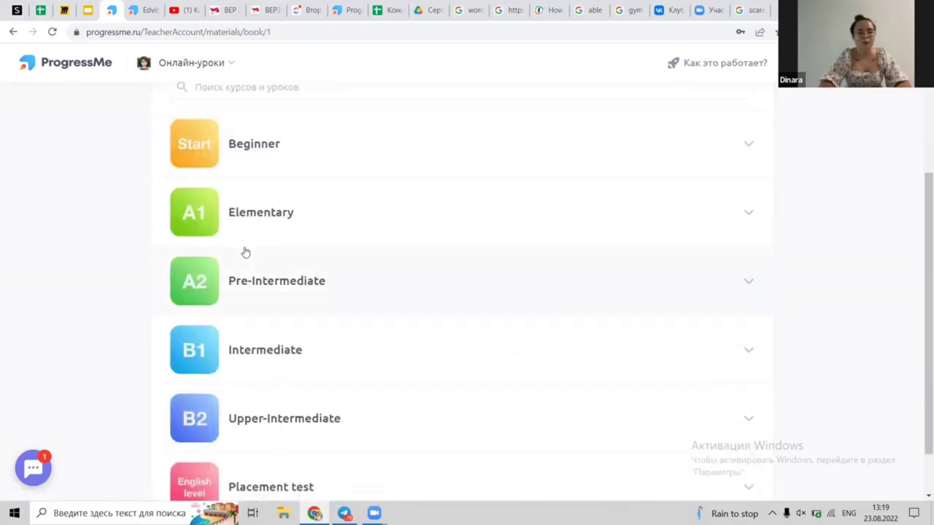
left_click(311, 216)
scroll(284, 372, "down", 4)
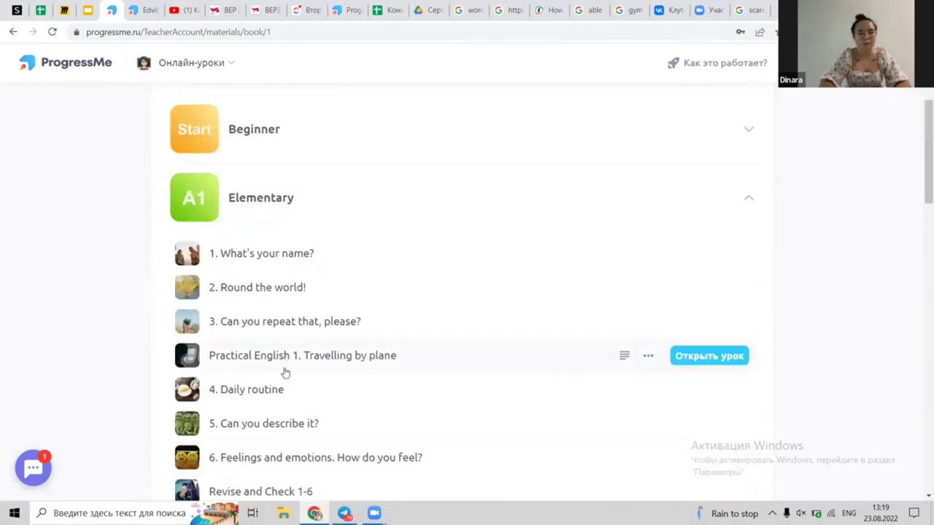
scroll(284, 372, "down", 7)
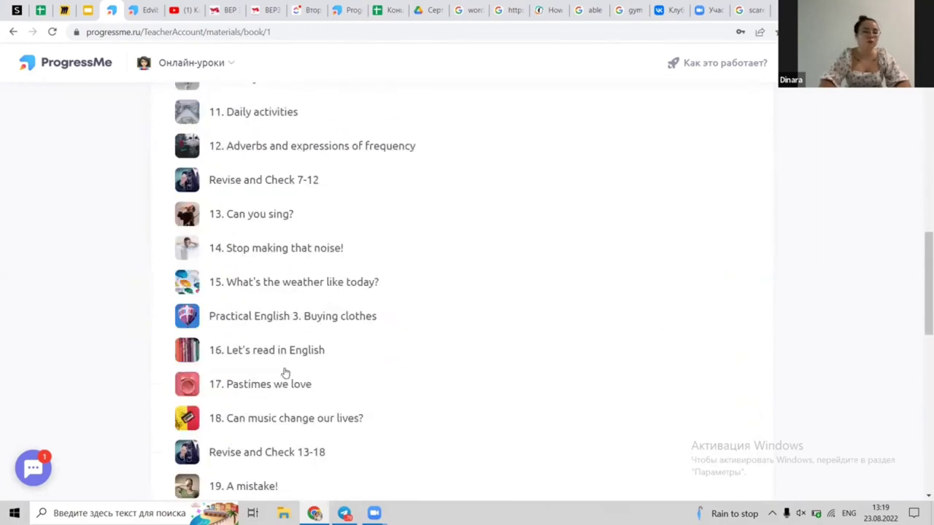
scroll(284, 372, "down", 2)
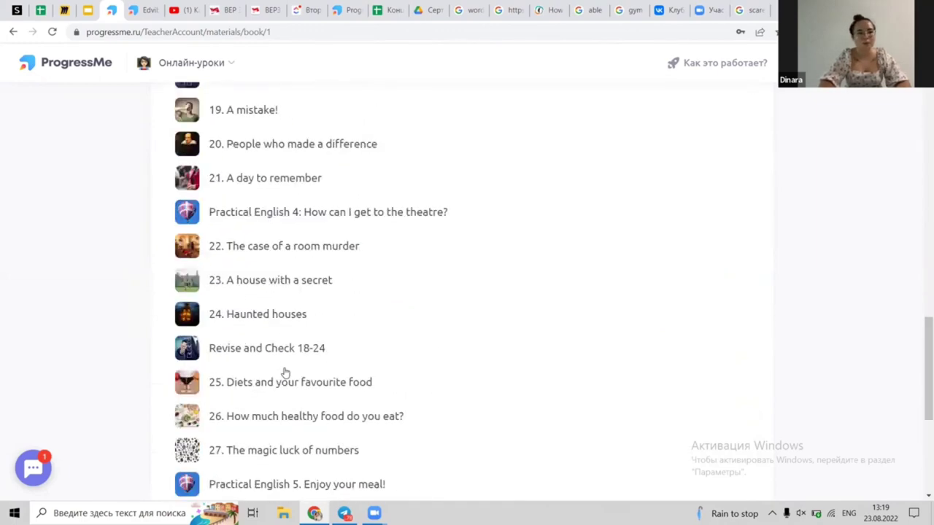
scroll(285, 372, "up", 2)
scroll(284, 372, "down", 2)
scroll(285, 372, "down", 4)
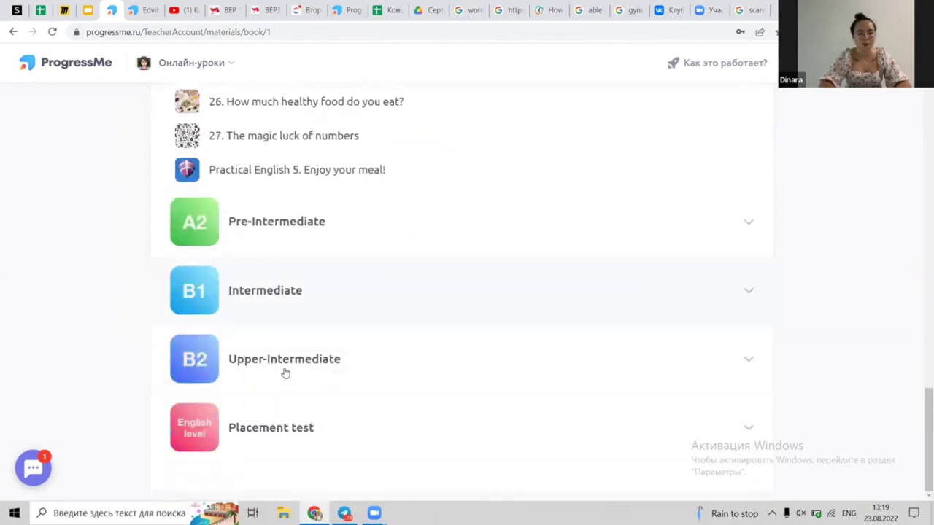
scroll(285, 372, "up", 2)
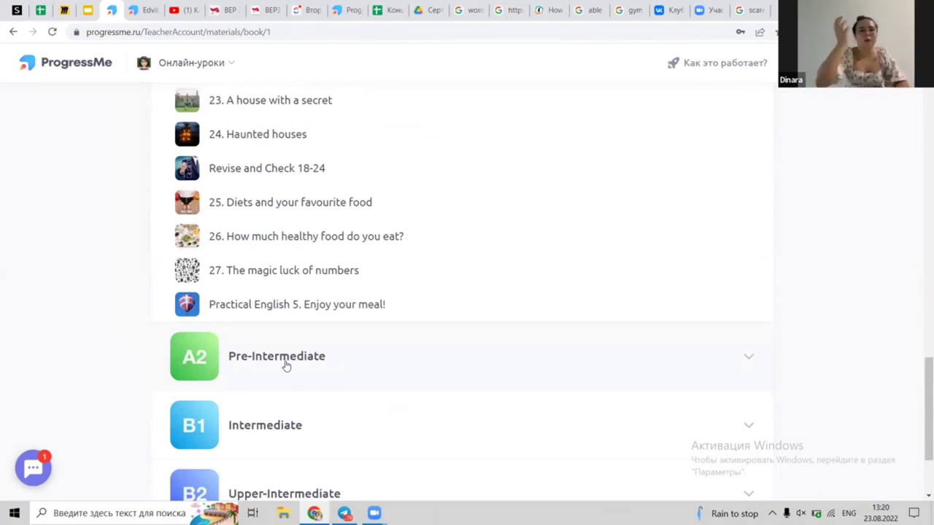
- Expand the Pre-Intermediate and Intermediate lesson lists, then return to the Materials catalogue
left_click(270, 344)
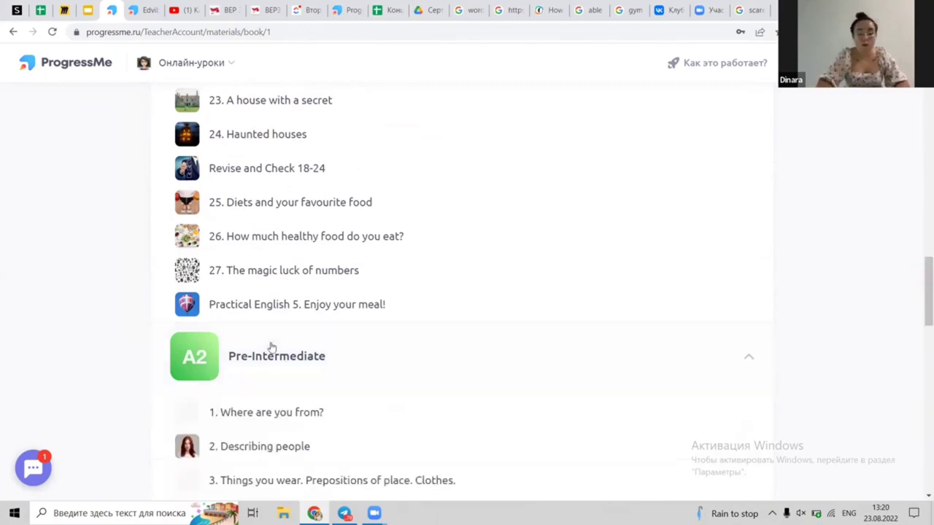
scroll(270, 346, "down", 3)
scroll(270, 347, "down", 12)
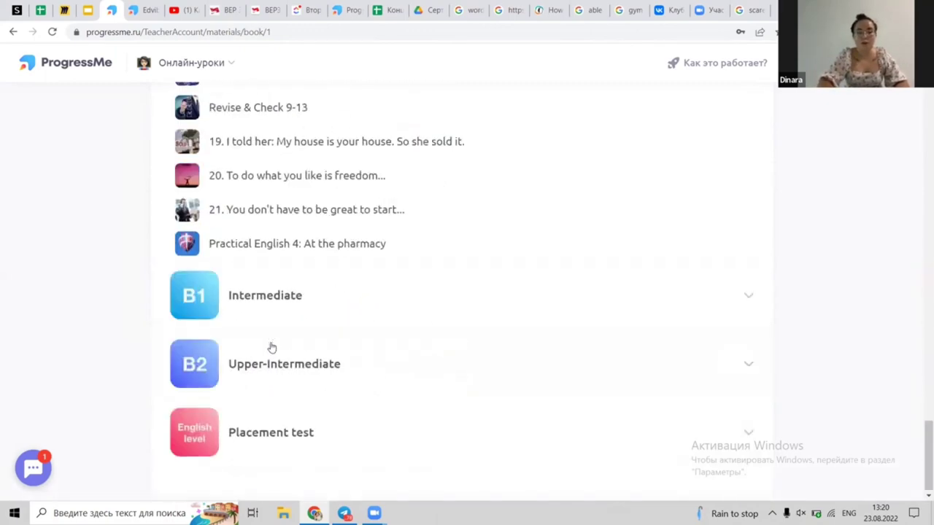
left_click(265, 292)
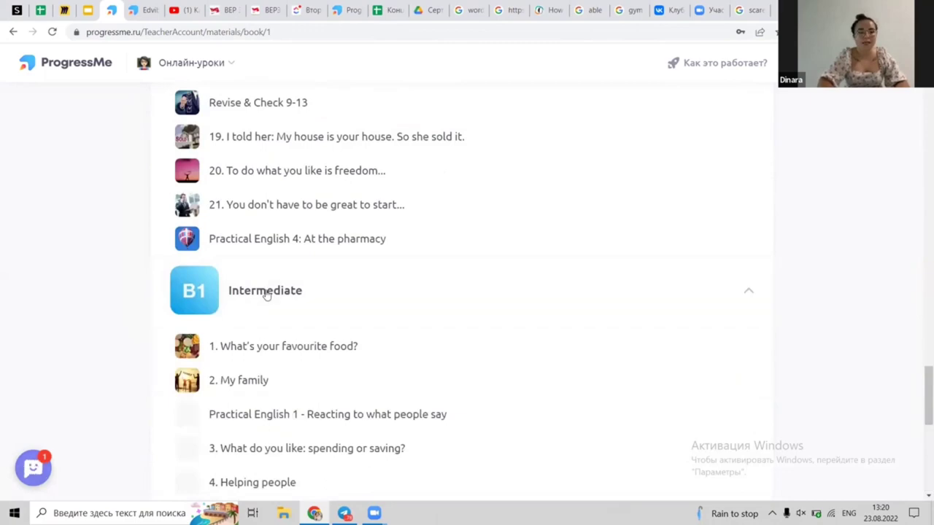
scroll(267, 295, "up", 20)
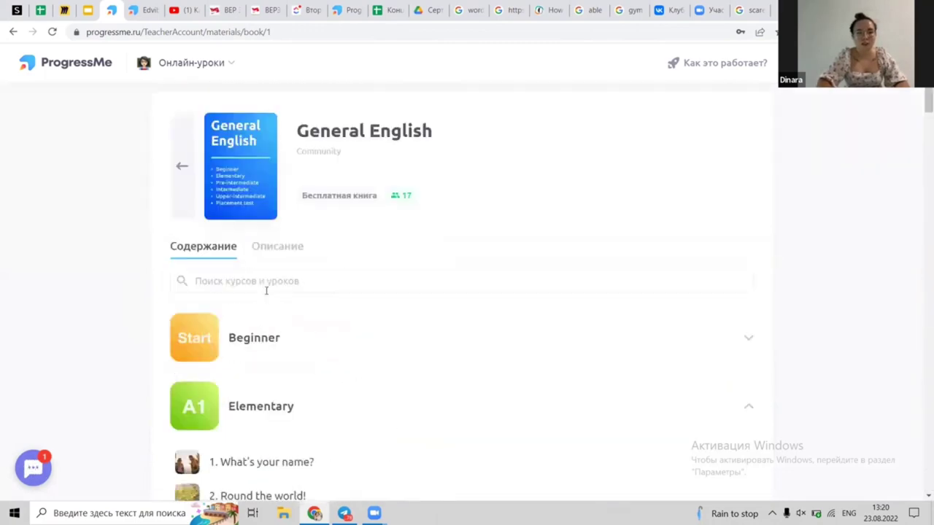
left_click(184, 164)
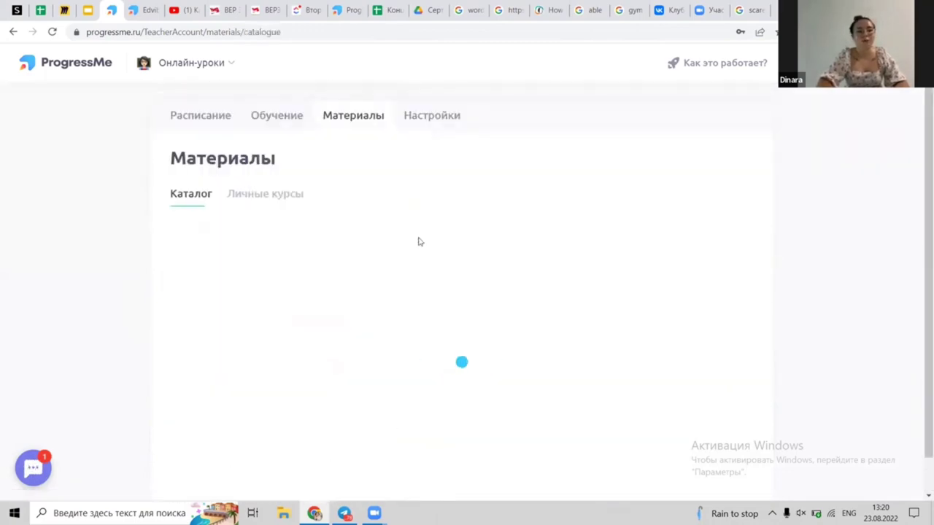
- Open Short Lessons, expand Medium Level, and preview the lesson 'A dream house for 1 euro'
scroll(491, 299, "down", 3)
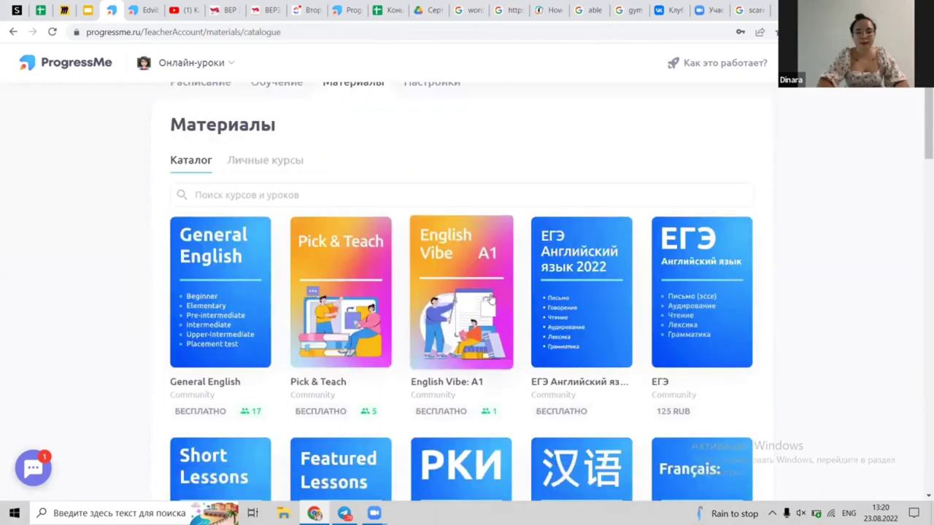
scroll(491, 299, "down", 1)
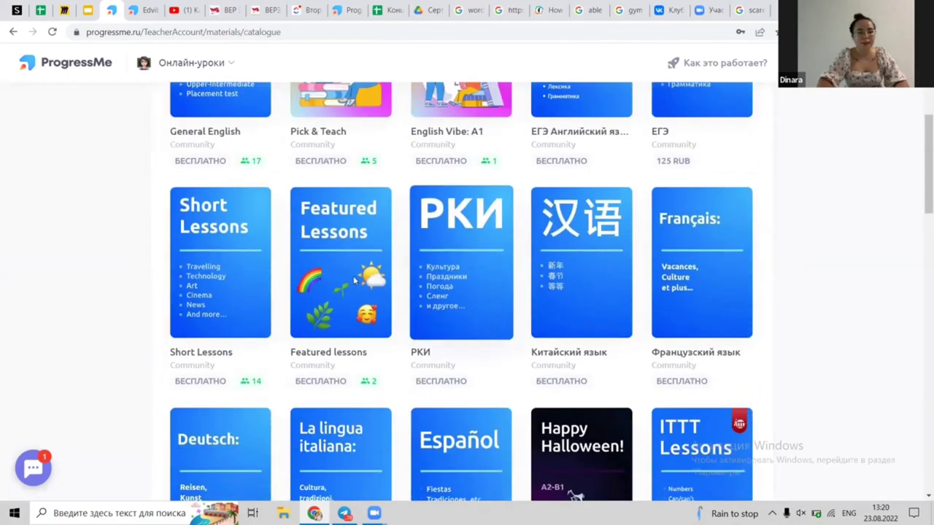
left_click(222, 254)
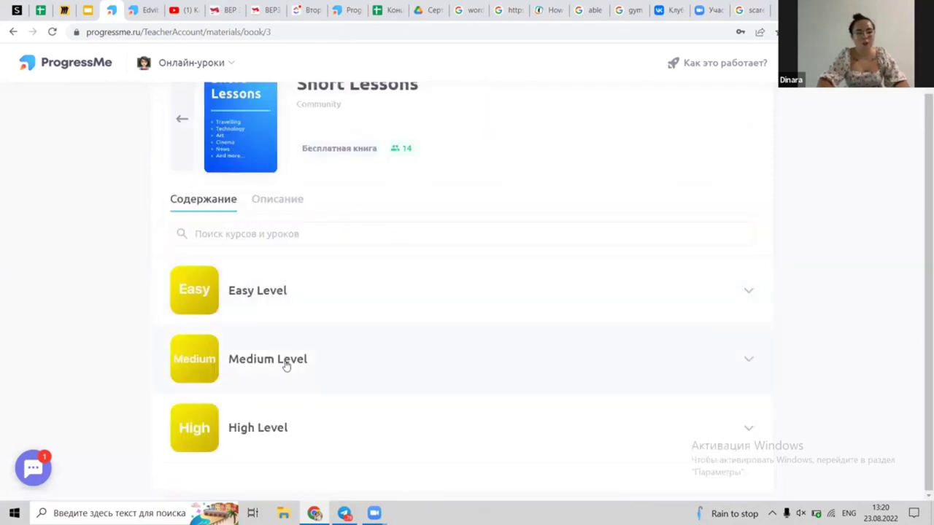
left_click(302, 378)
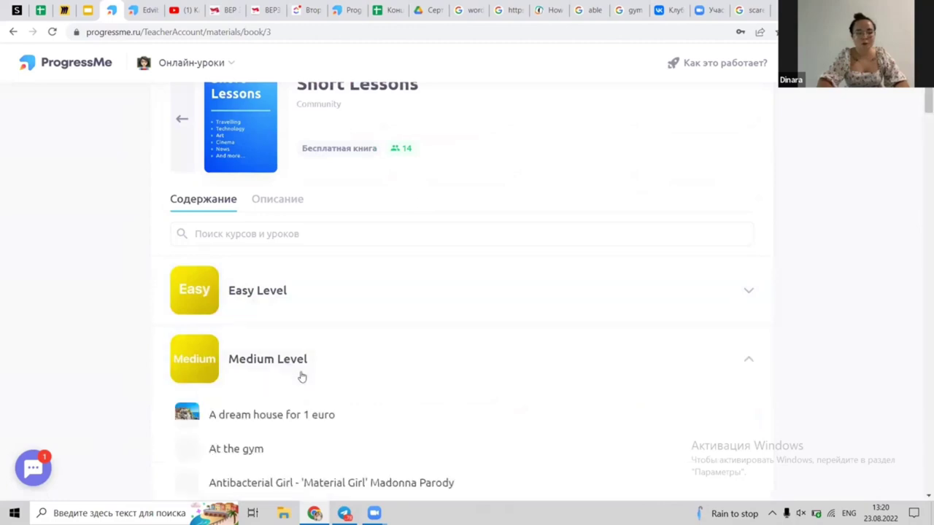
mouse_move(240, 421)
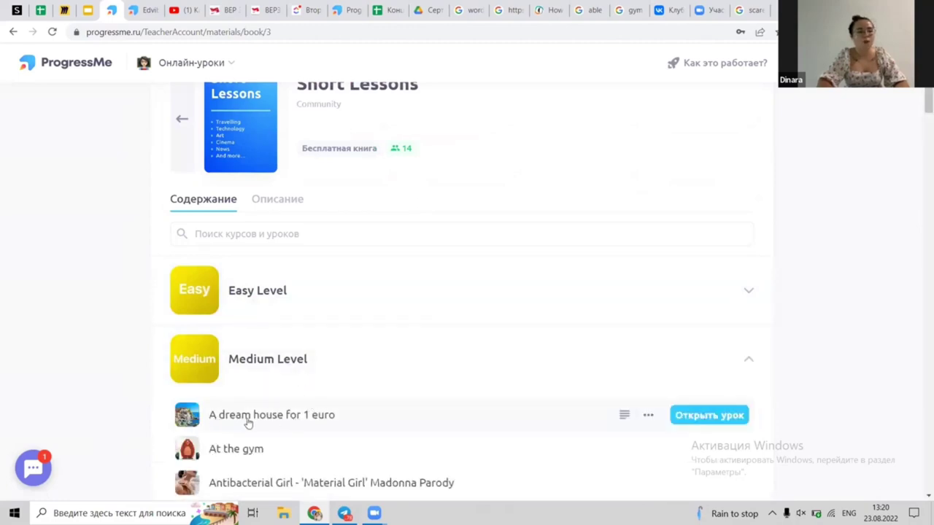
scroll(314, 417, "down", 1)
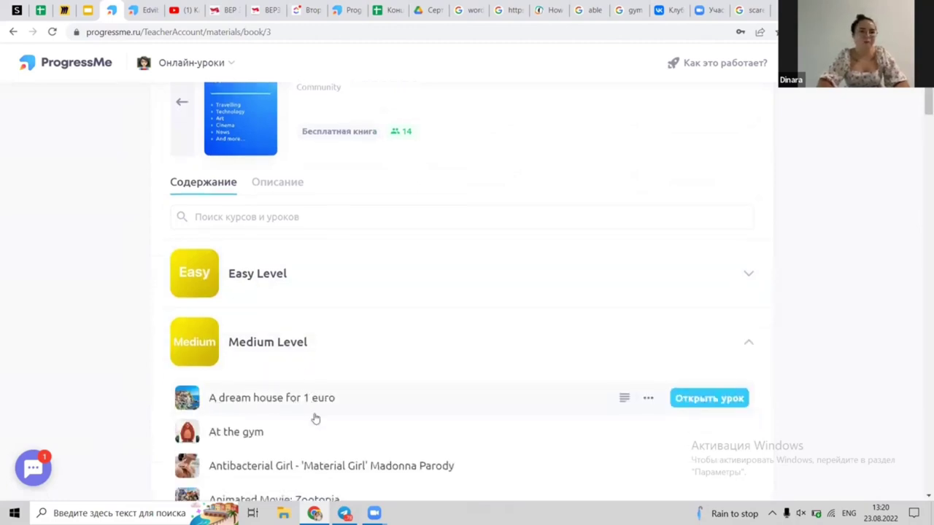
left_click(299, 379)
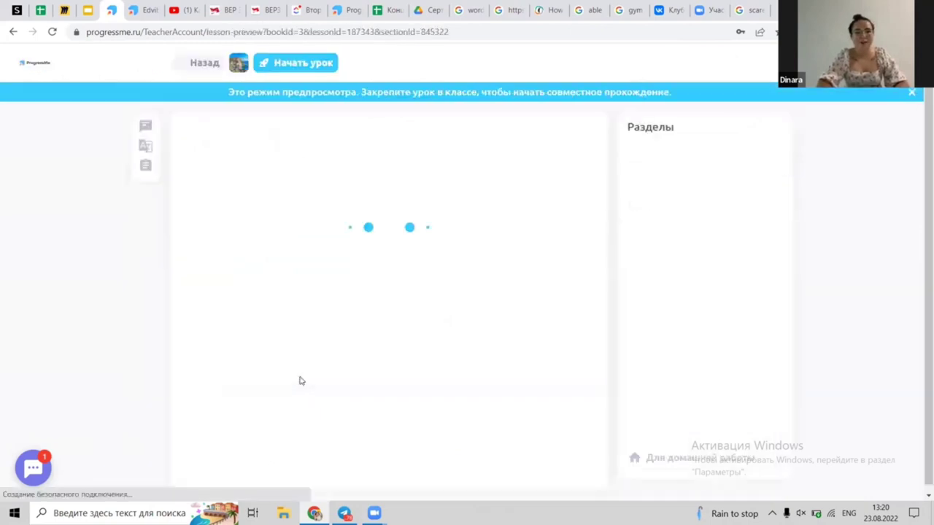
- View the lesson's details card, close it, and scroll through the Warm up section
left_click(239, 63)
scroll(246, 239, "down", 2)
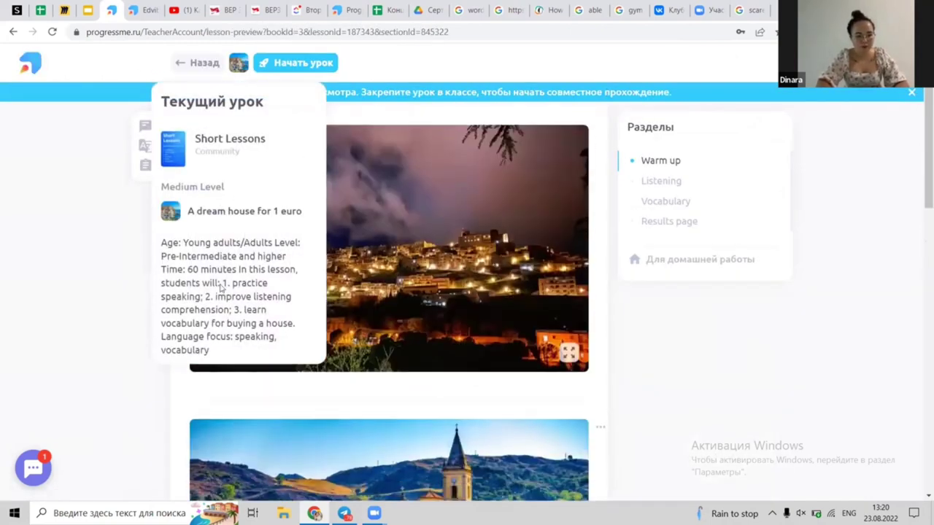
left_click(395, 296)
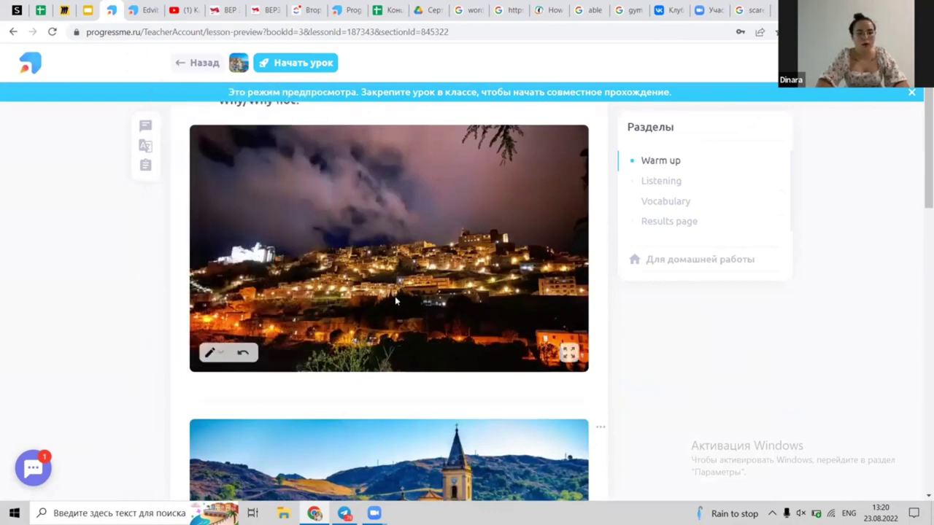
scroll(356, 231, "down", 1)
scroll(357, 231, "down", 10)
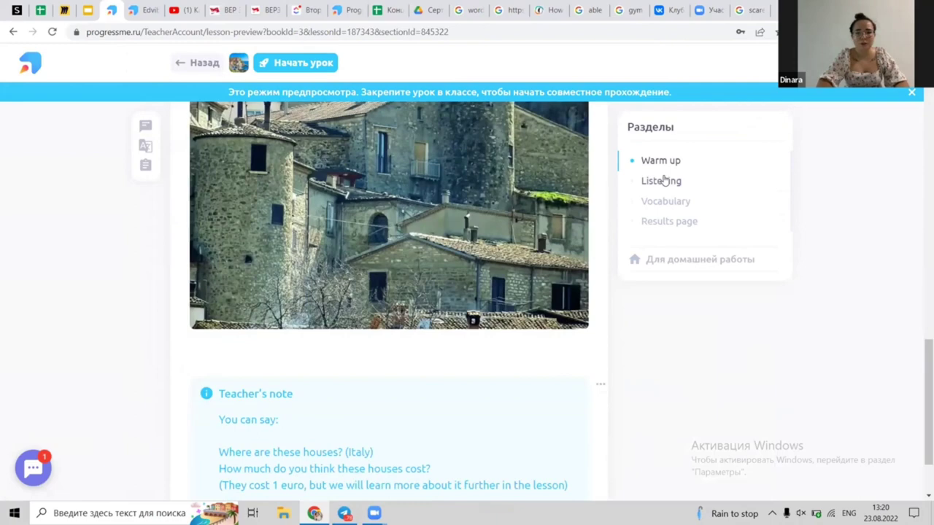
- Jump to the Listening section, scroll through it, then go back to the Short Lessons page
left_click(664, 181)
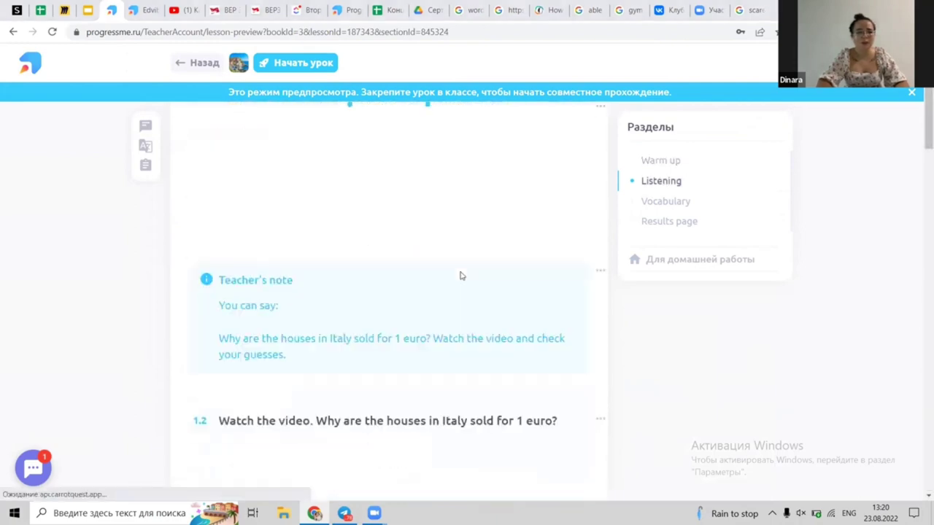
scroll(289, 262, "down", 1)
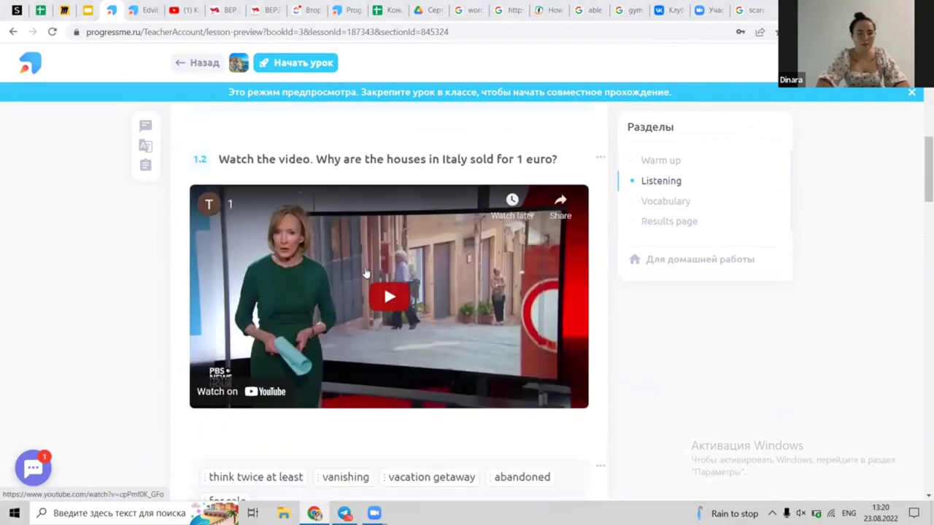
scroll(361, 248, "down", 3)
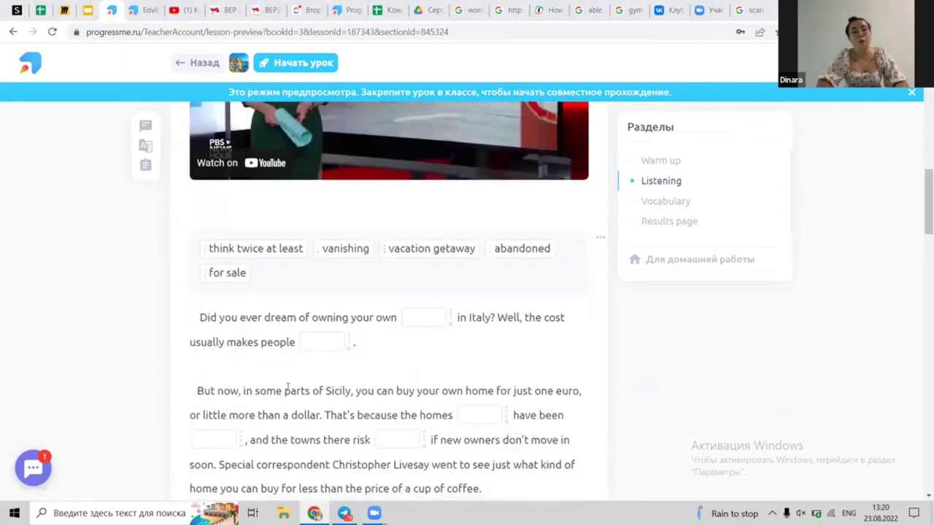
scroll(288, 388, "down", 10)
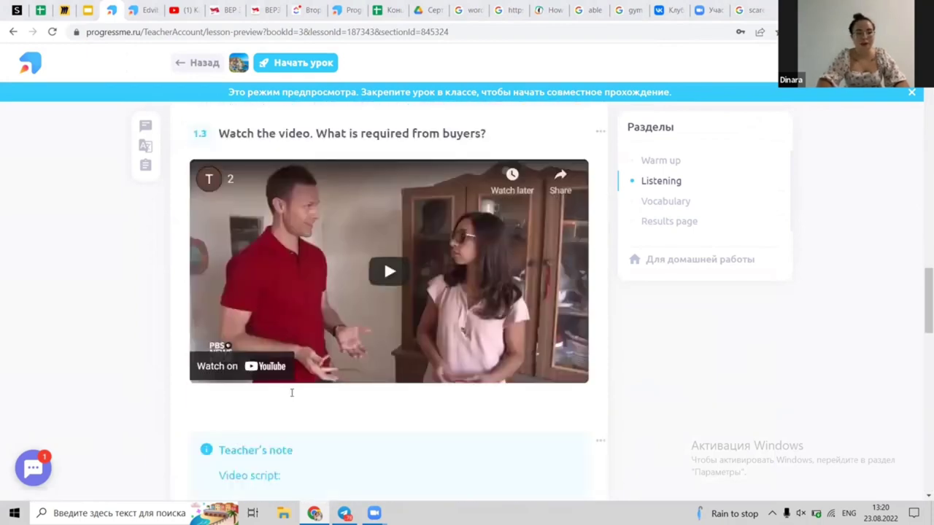
scroll(291, 392, "down", 15)
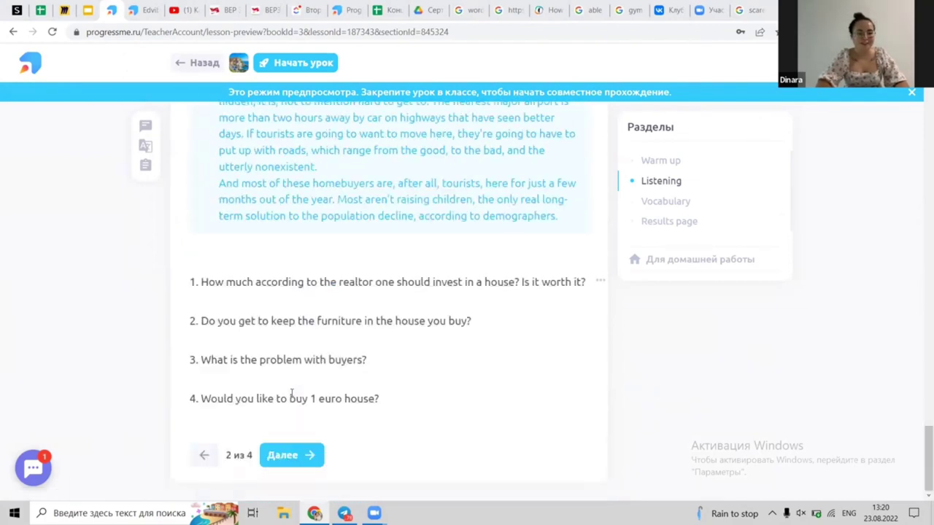
left_click(203, 63)
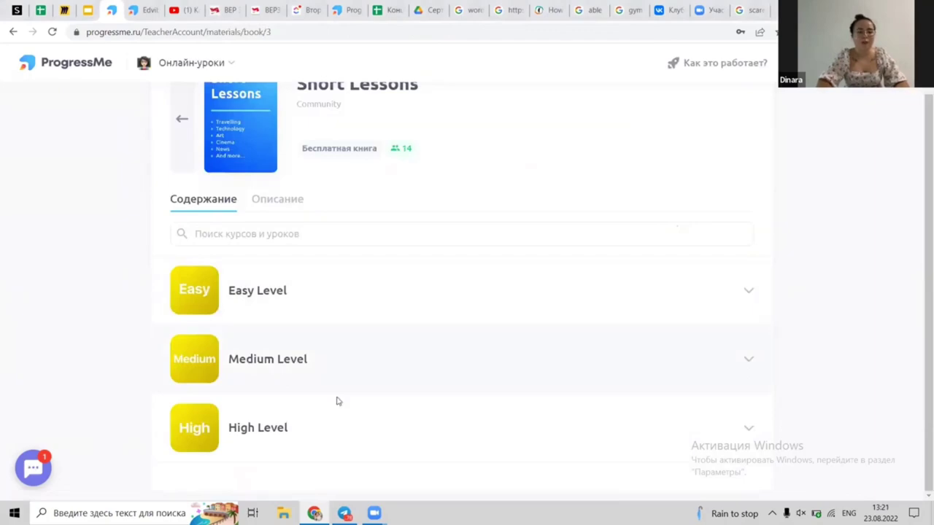
- Expand the Medium Level lesson list and scroll through its lessons
left_click(471, 360)
scroll(474, 358, "down", 20)
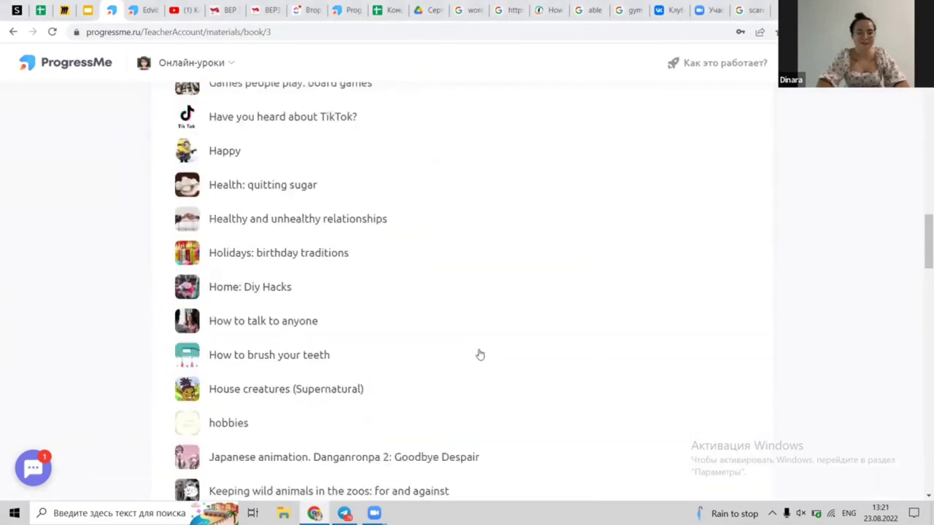
scroll(480, 355, "down", 4)
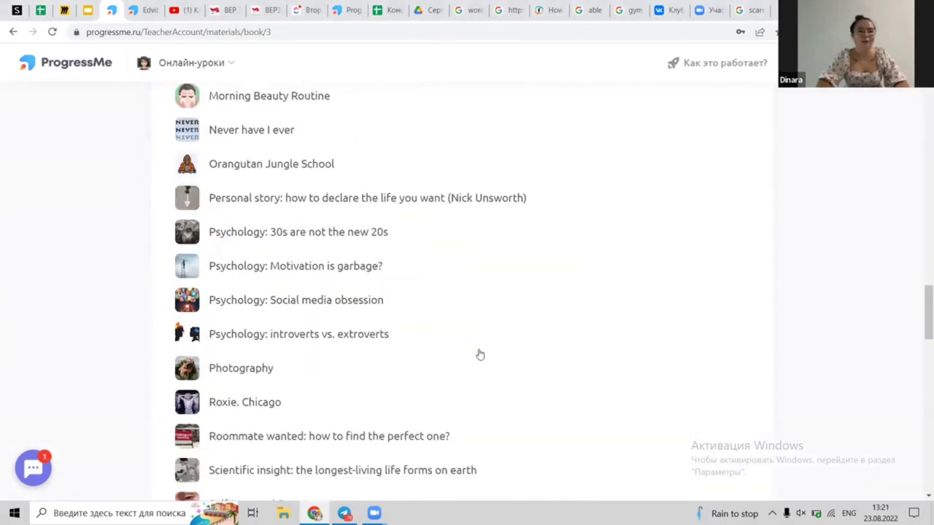
scroll(480, 355, "down", 10)
scroll(480, 355, "down", 10)
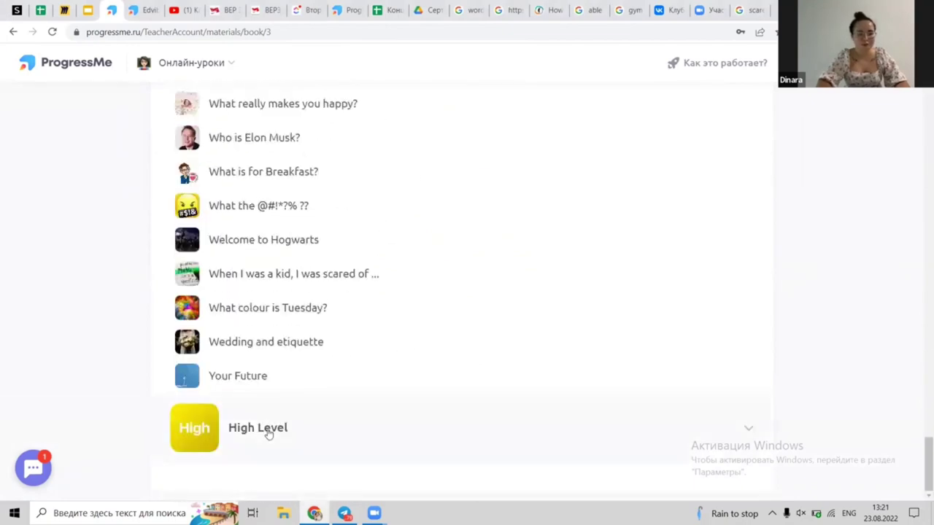
- Expand and browse the High Level lessons, then head back toward the Materials catalogue
left_click(268, 434)
scroll(387, 254, "down", 15)
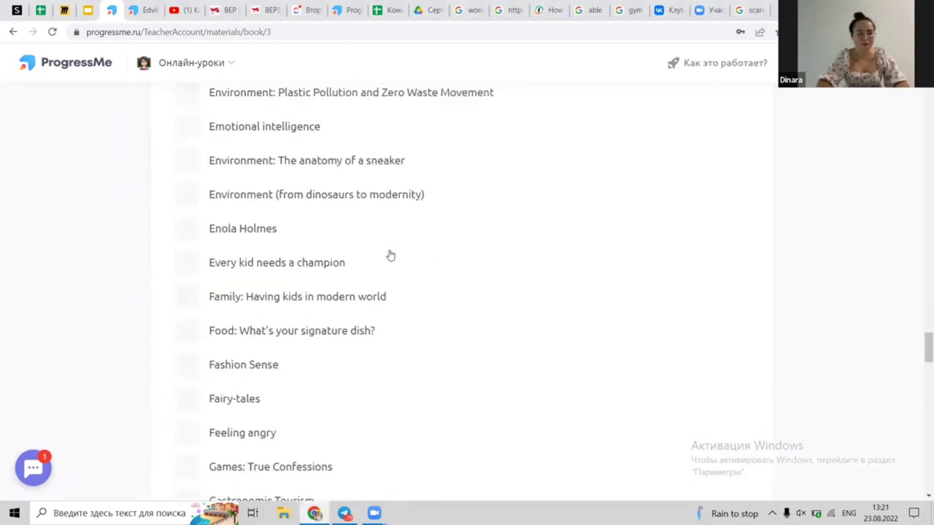
scroll(390, 256, "down", 20)
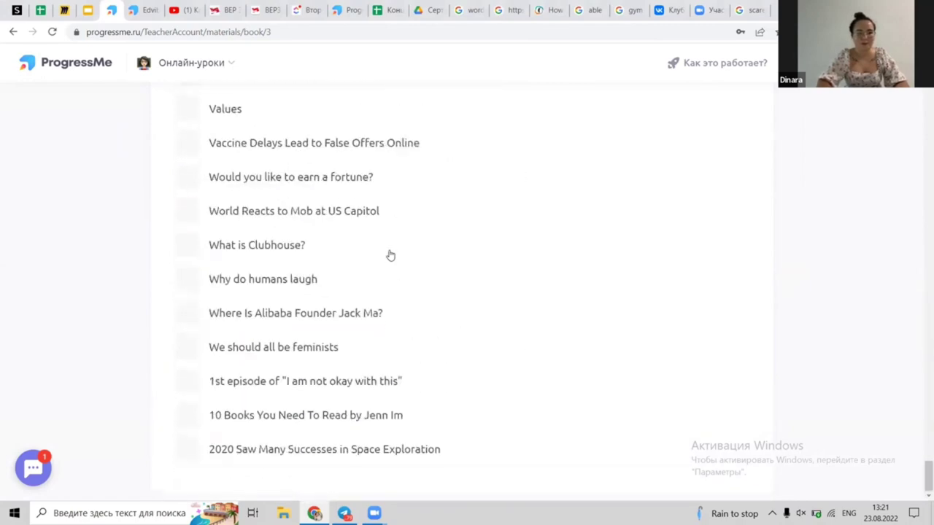
scroll(391, 256, "up", 20)
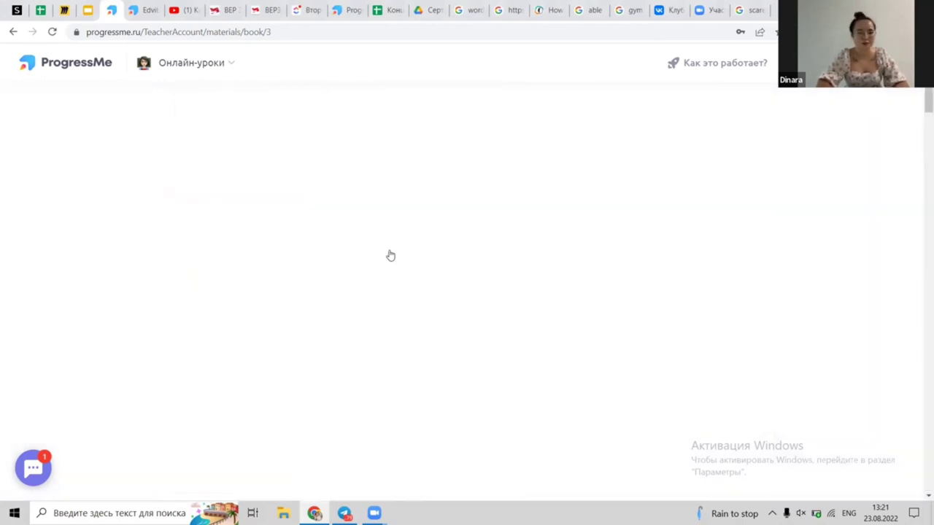
left_click(190, 188)
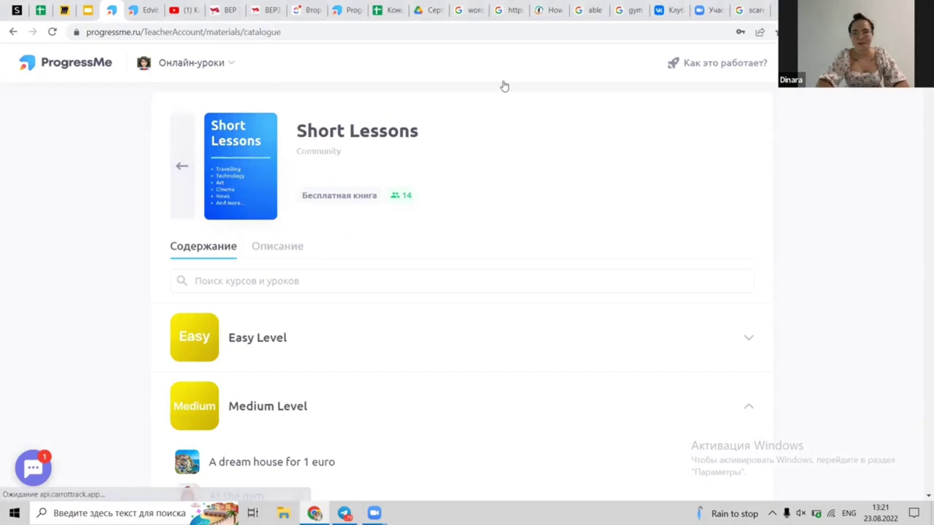